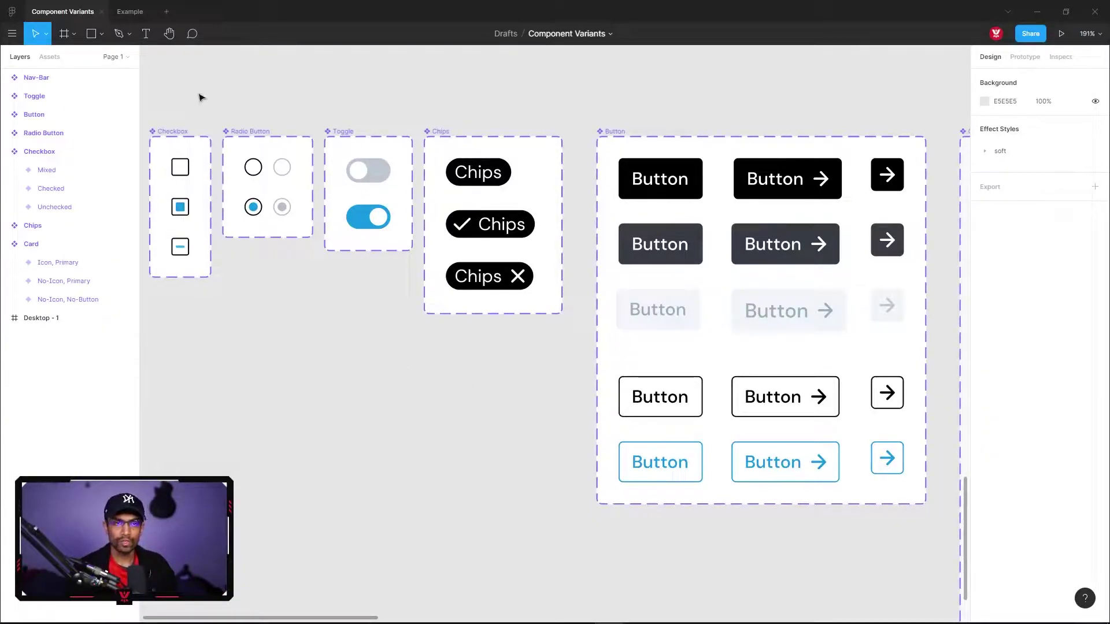
# Switch to the Example file, draw a new frame on the canvas and set its size to 16 × 16.
pyautogui.click(175, 132)
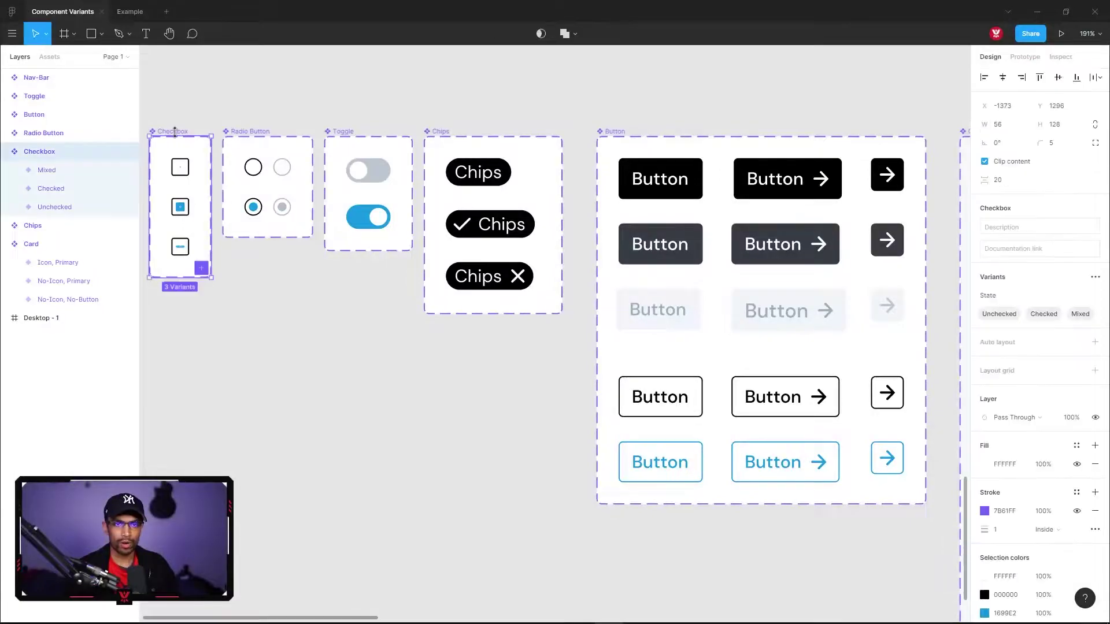
pyautogui.click(127, 16)
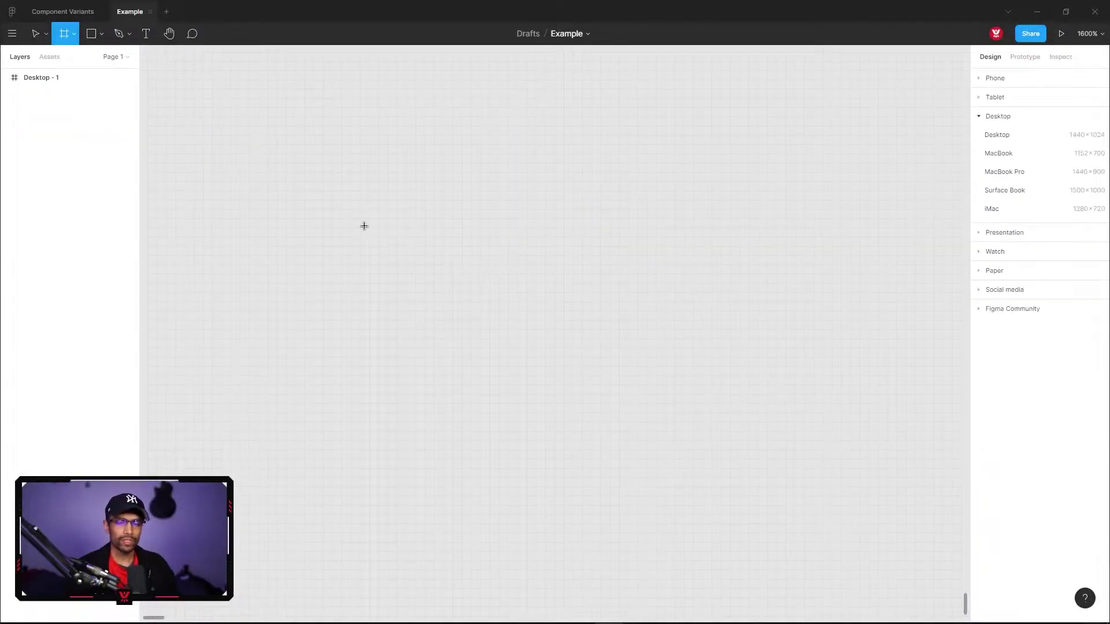
pyautogui.moveTo(338, 201); pyautogui.dragTo(444, 293)
pyautogui.click(1013, 144)
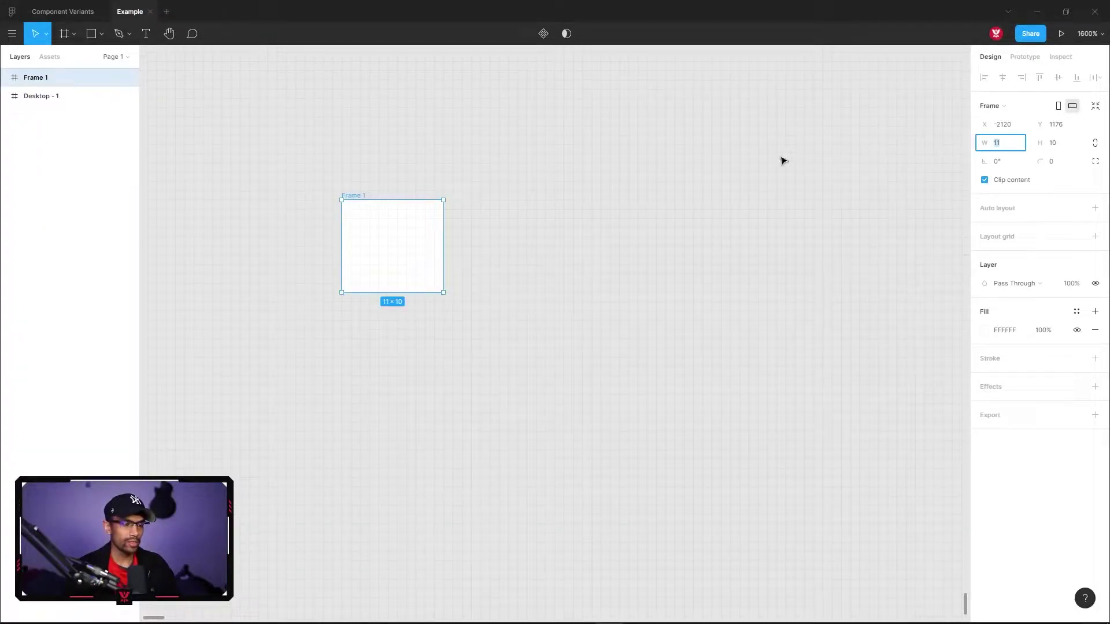
pyautogui.press('Tab')
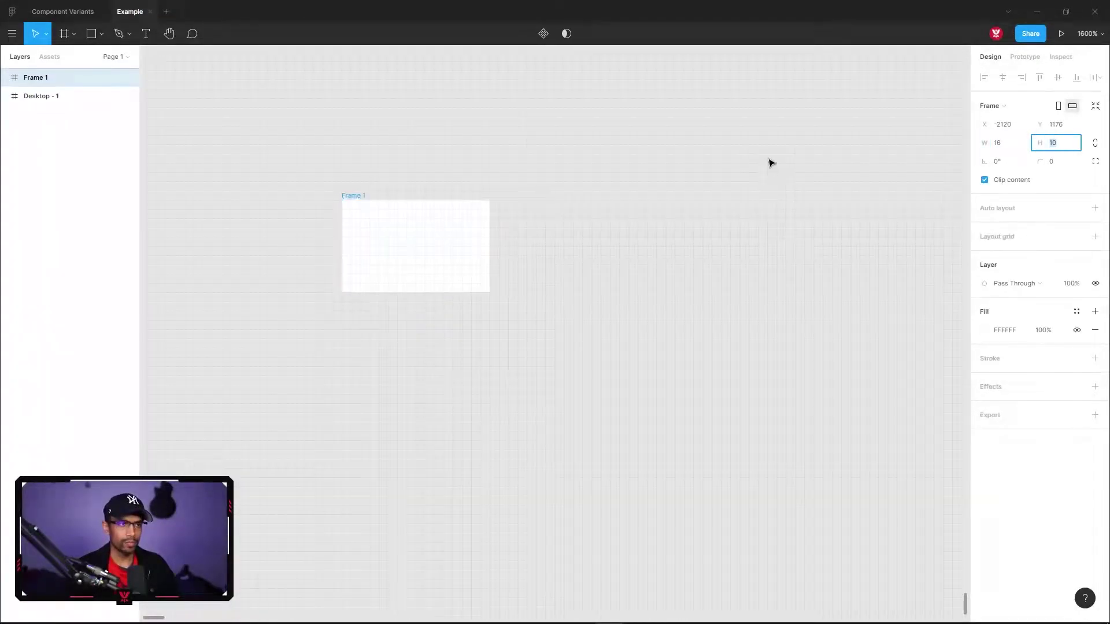
pyautogui.press('Tab')
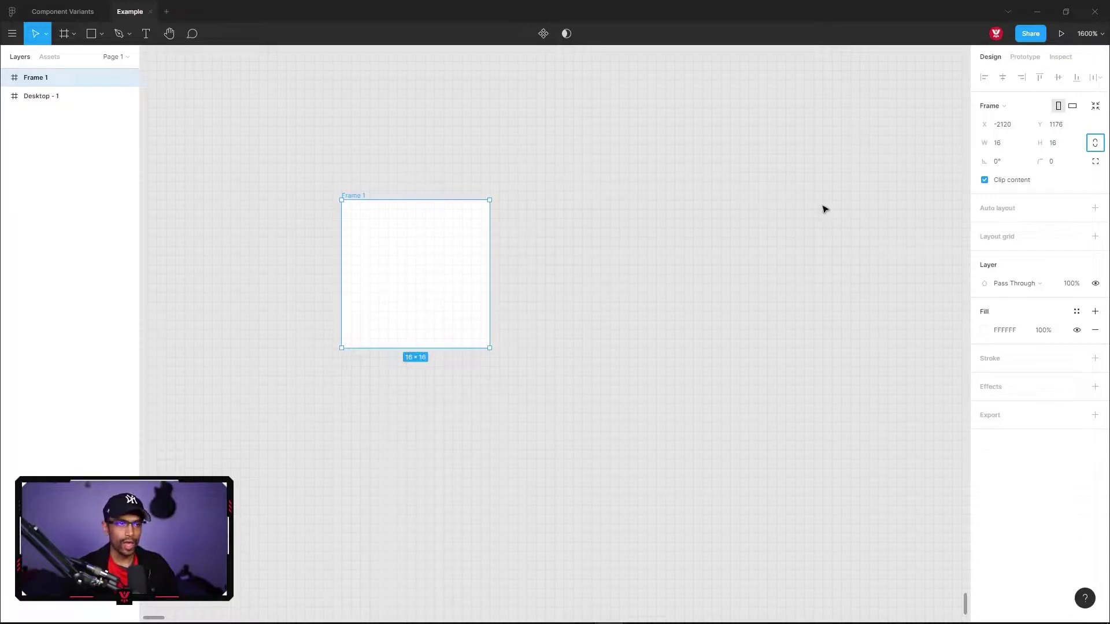
# Give the frame a corner radius of 2 and add a black inside stroke of width 1.
pyautogui.click(1054, 167)
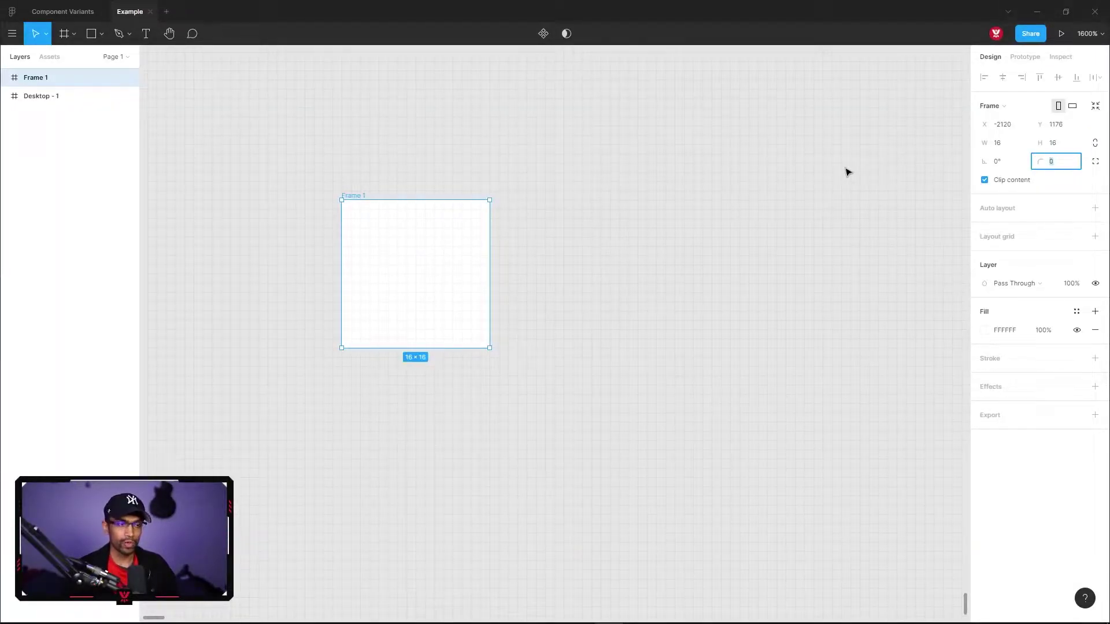
pyautogui.press('Return')
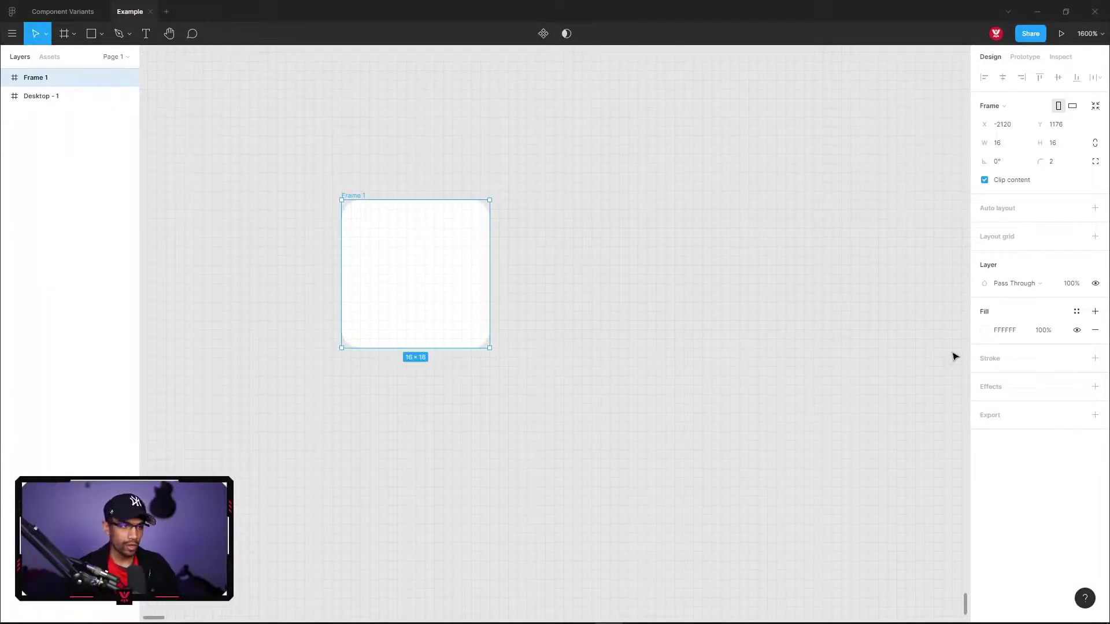
pyautogui.click(1095, 359)
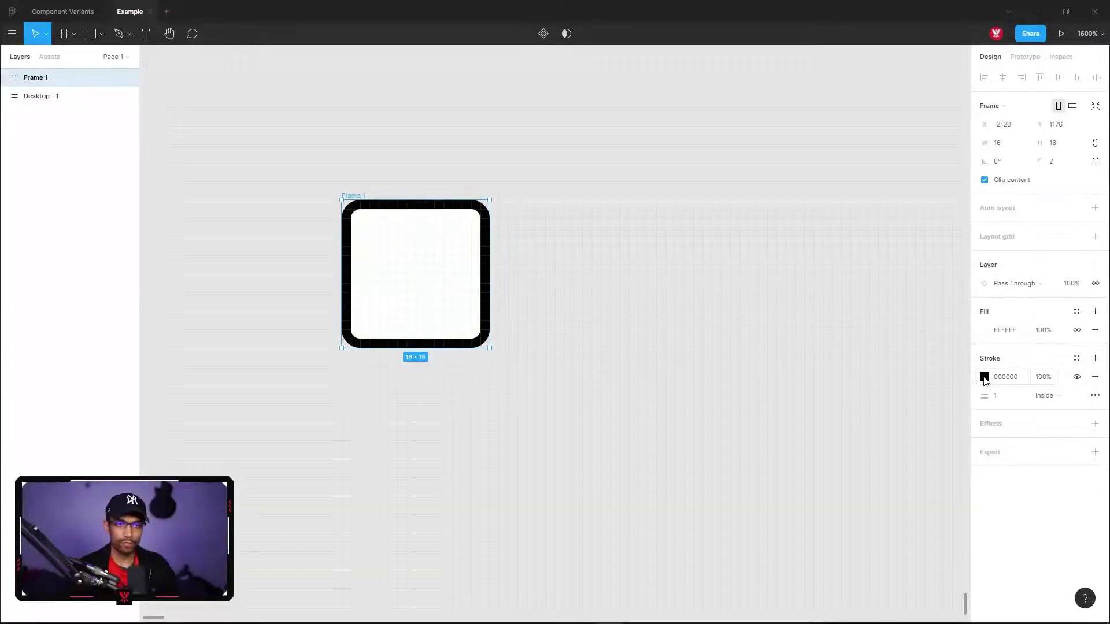
# Turn the frame into a component and add a second variant to it.
pyautogui.click(337, 184)
pyautogui.scroll(-1, 337, 183)
pyautogui.click(346, 175)
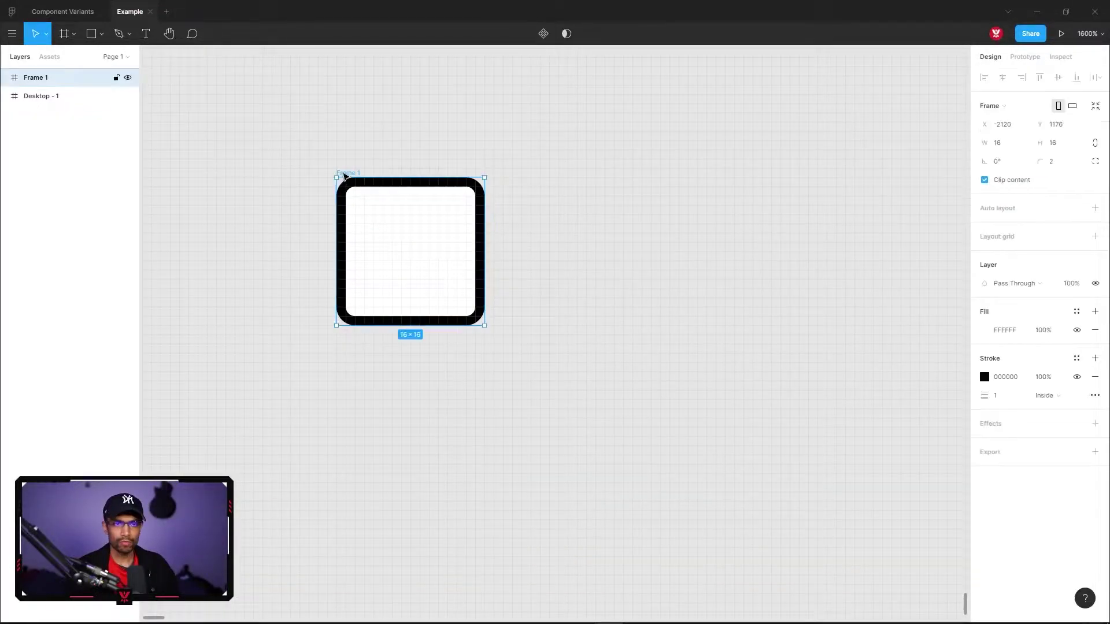
pyautogui.click(543, 33)
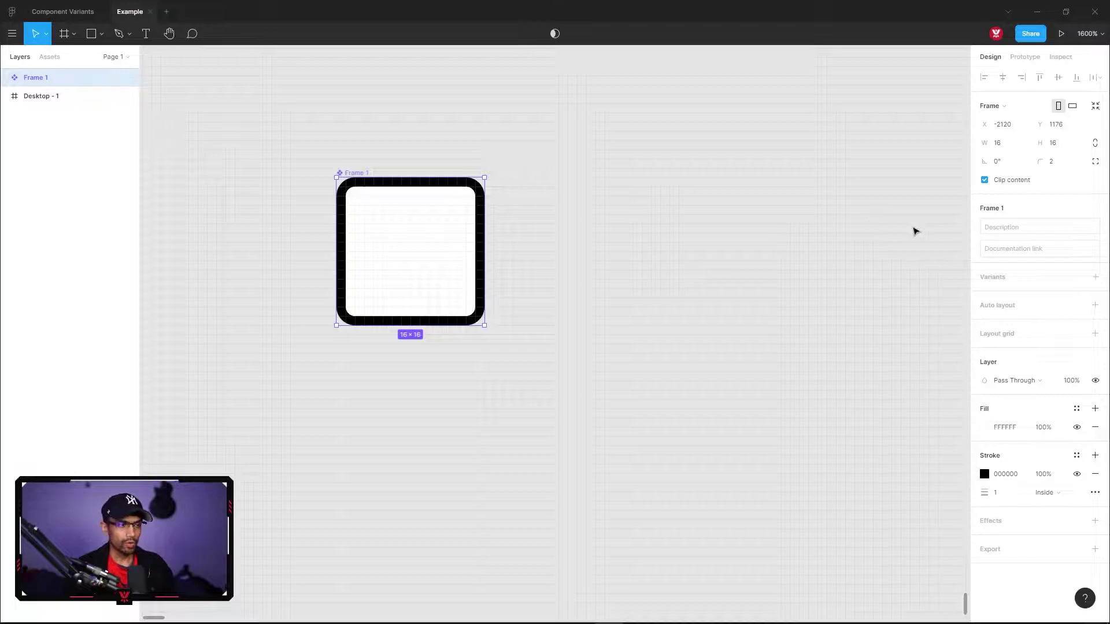
pyautogui.click(1095, 278)
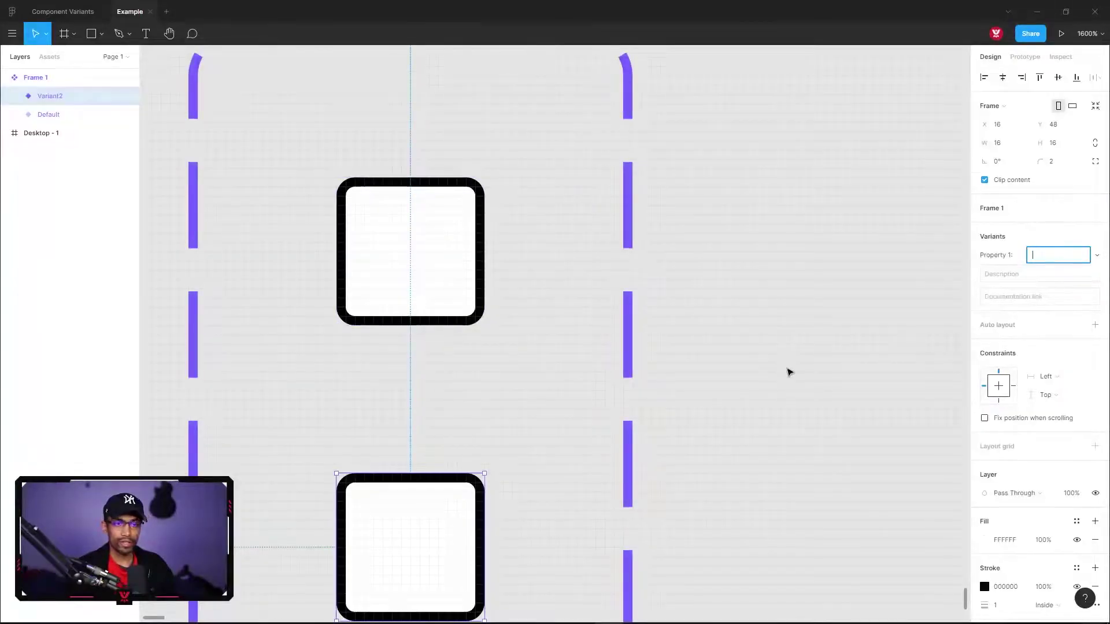
pyautogui.click(785, 370)
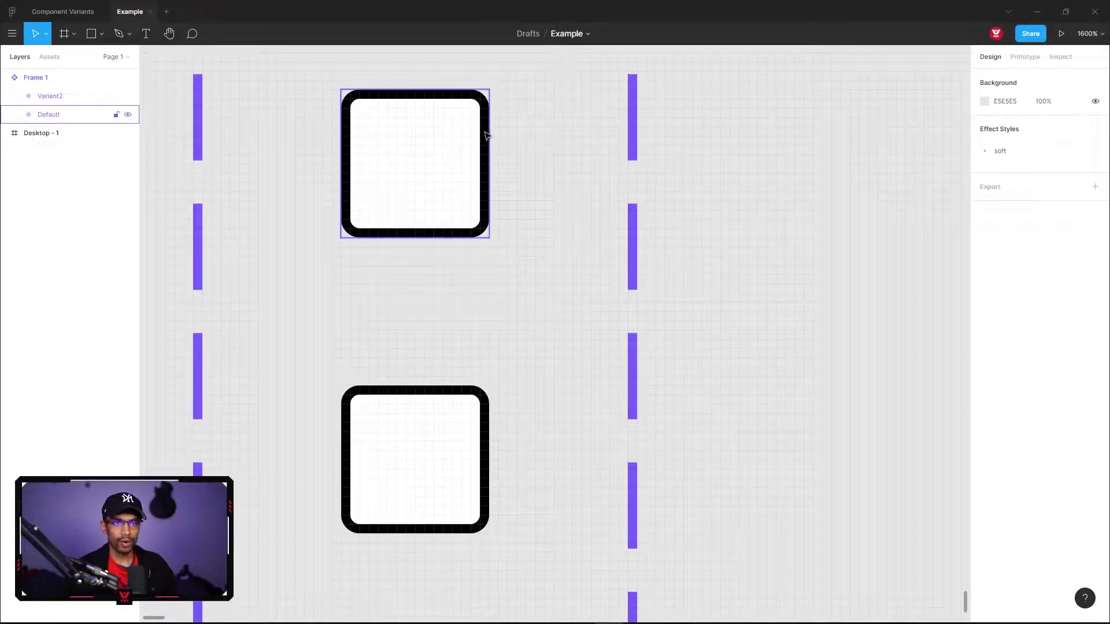
pyautogui.moveTo(511, 223); pyautogui.dragTo(520, 258)
pyautogui.click(389, 267)
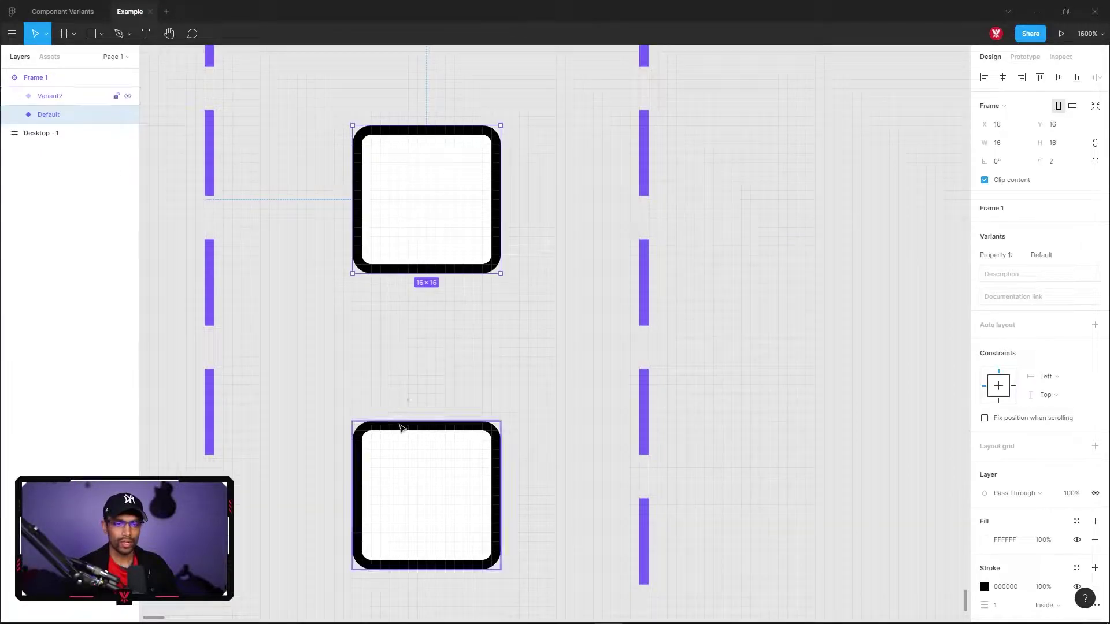
pyautogui.click(403, 428)
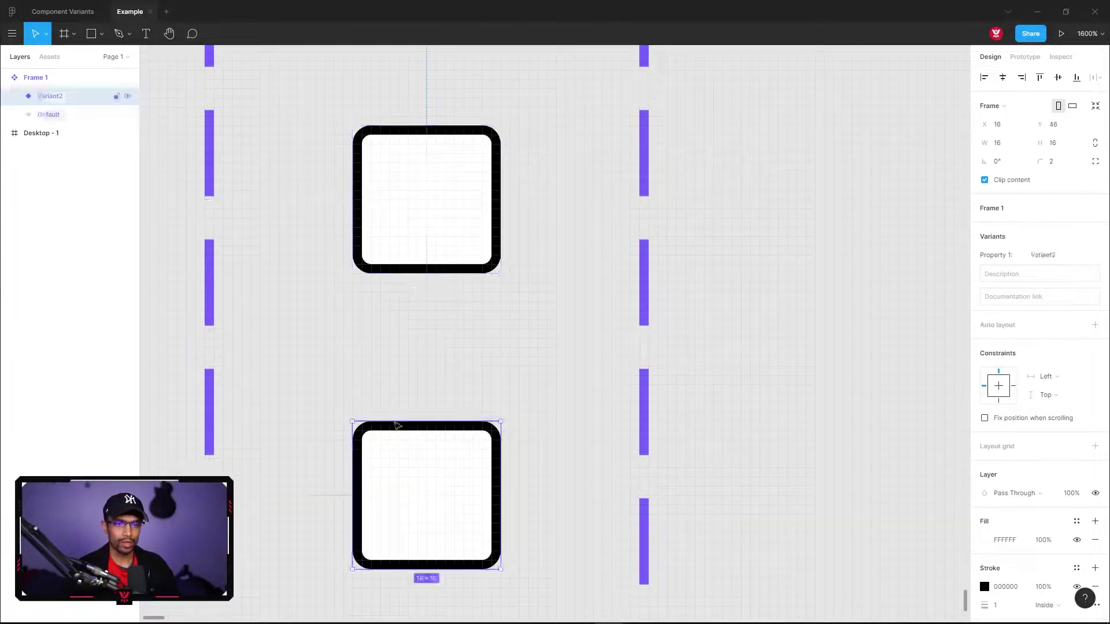
# Rename the component set Checkbox.
pyautogui.click(35, 82)
pyautogui.doubleClick(36, 79)
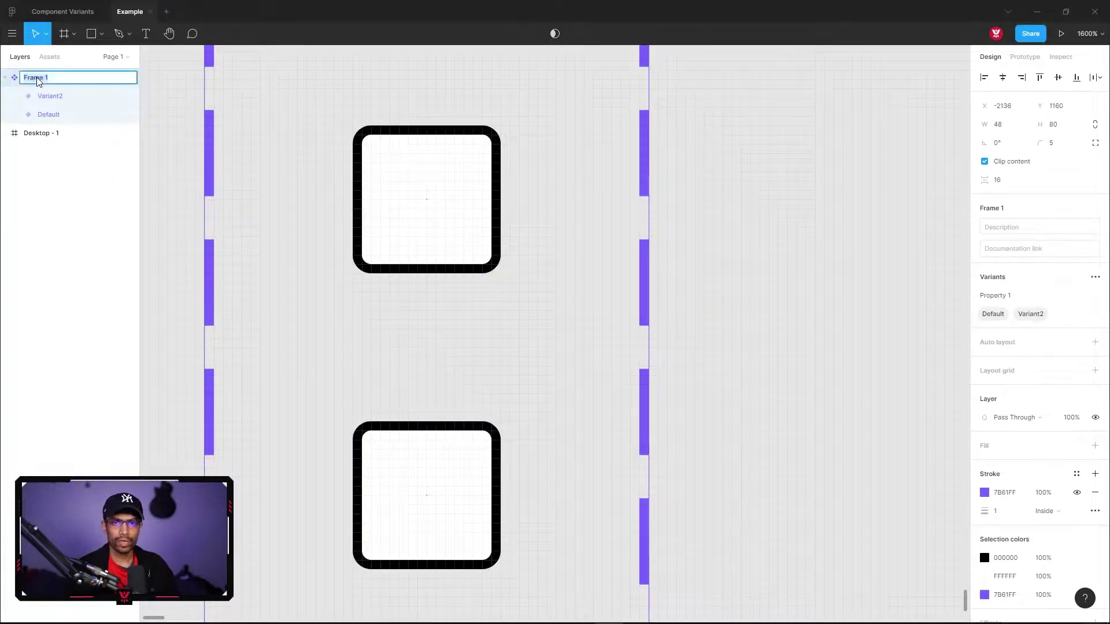
pyautogui.write('Checkbox')
pyautogui.press('Return')
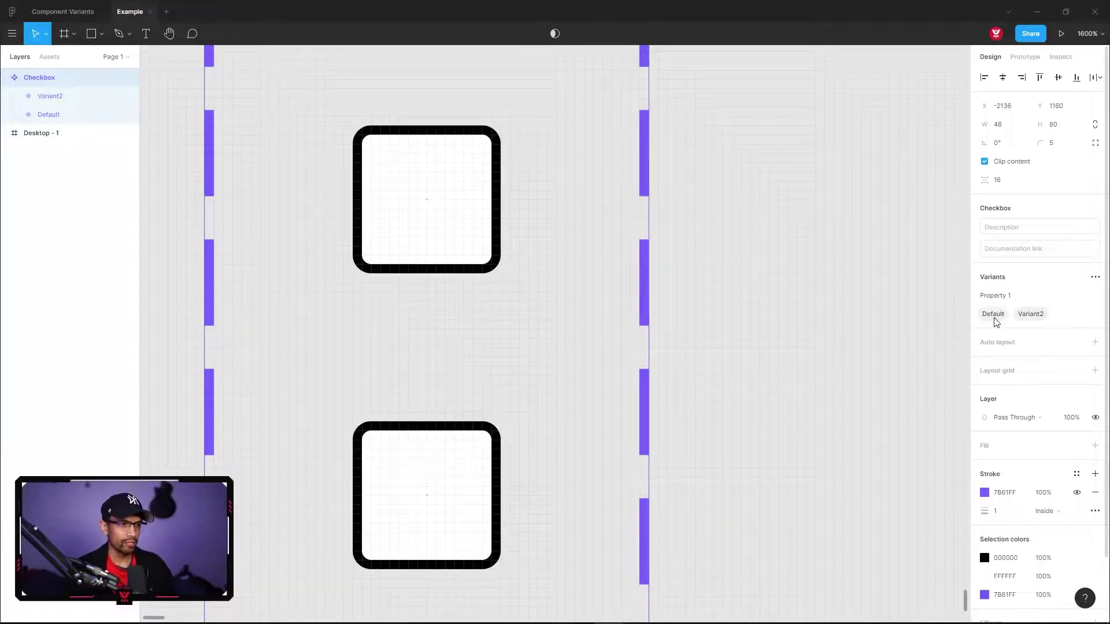
# Rename the Checkbox set's variant property from Property 1 to Selected.
pyautogui.click(1024, 297)
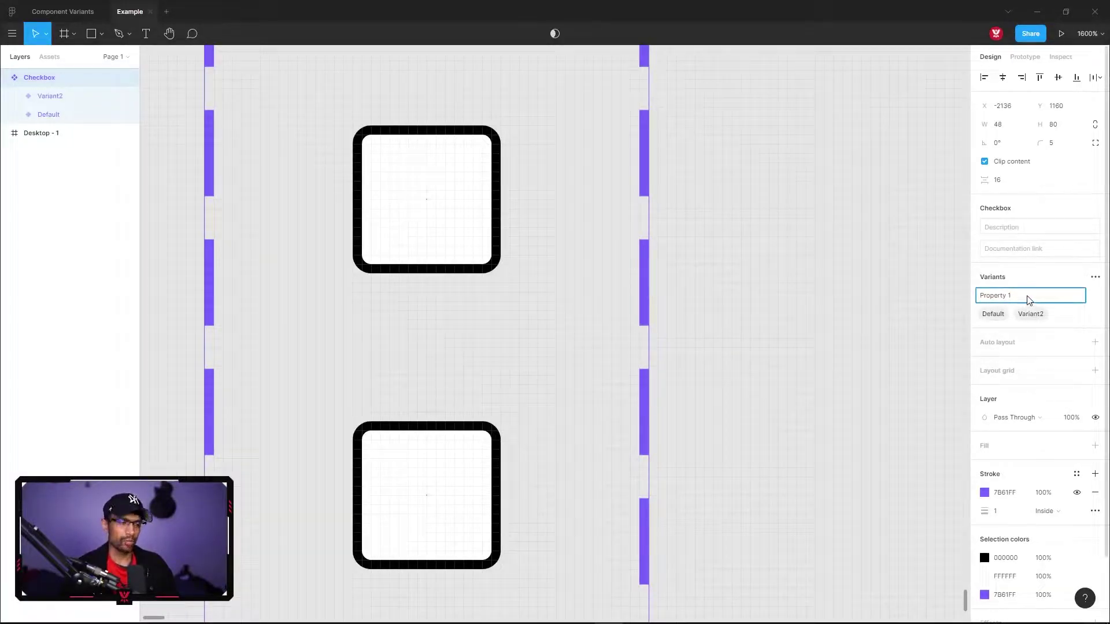
pyautogui.hotkey('ctrl', 'a')
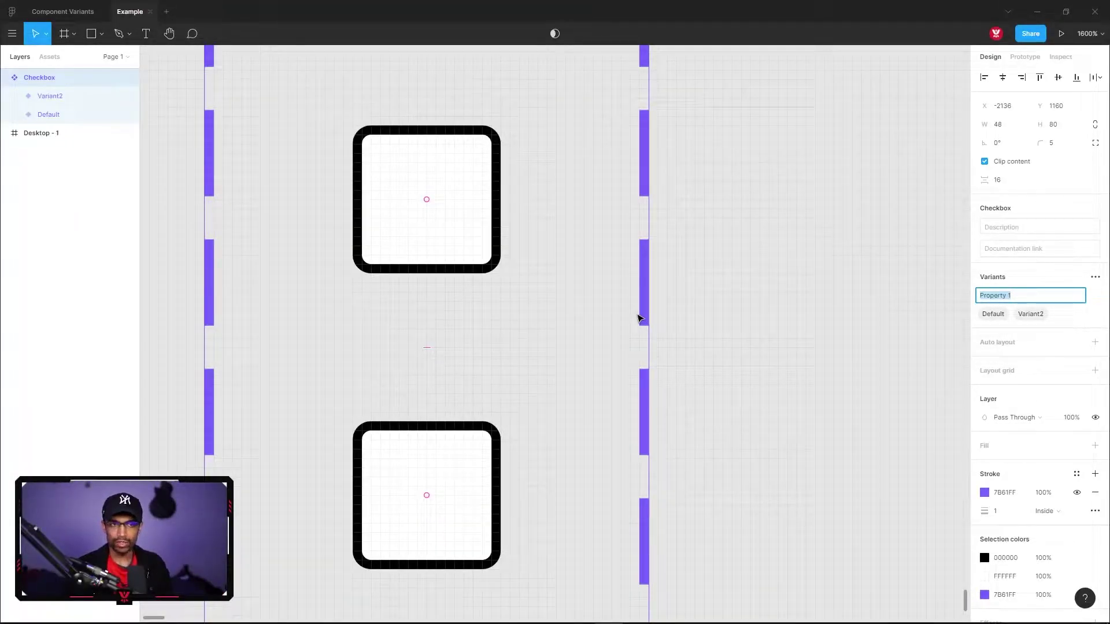
pyautogui.write('State')
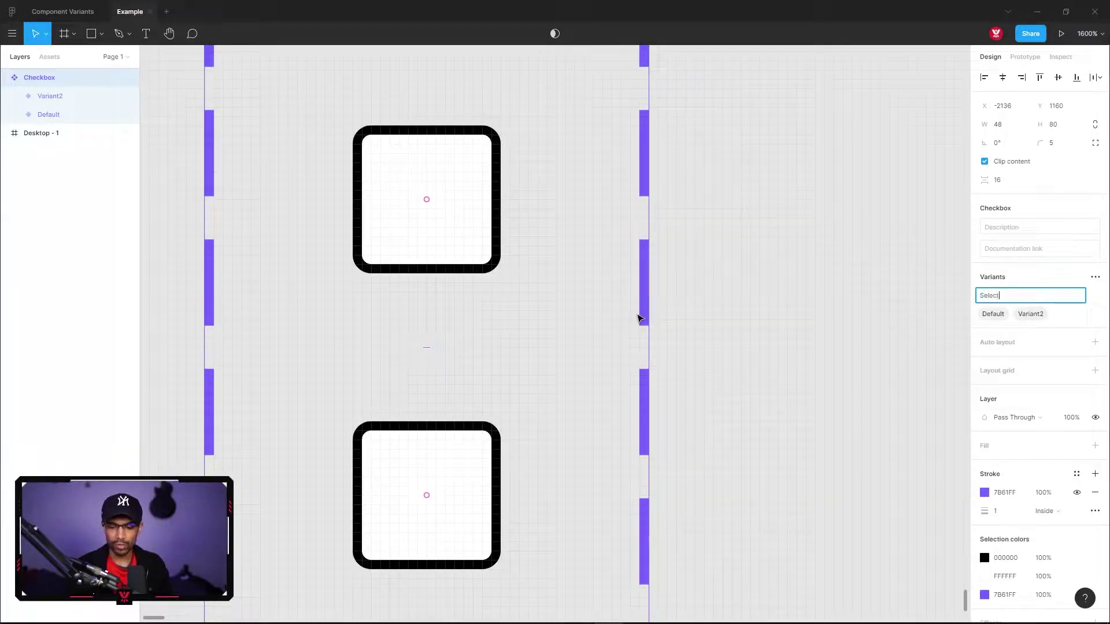
pyautogui.press('Return')
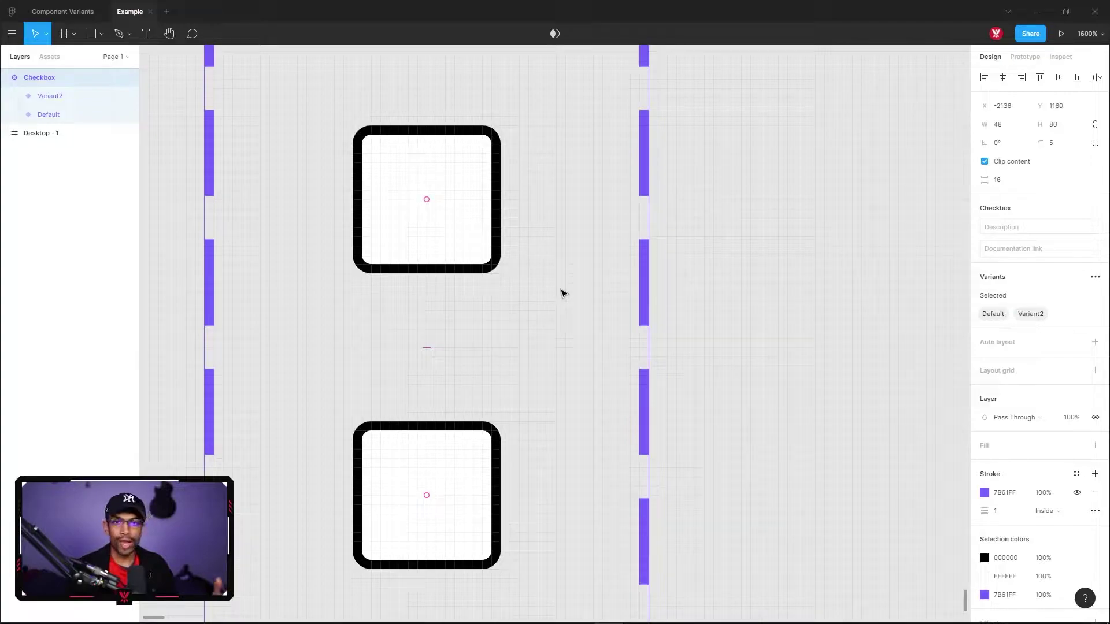
# Rename the Selected property's Default value to Inactive and its Variant2 value to Active.
pyautogui.doubleClick(993, 314)
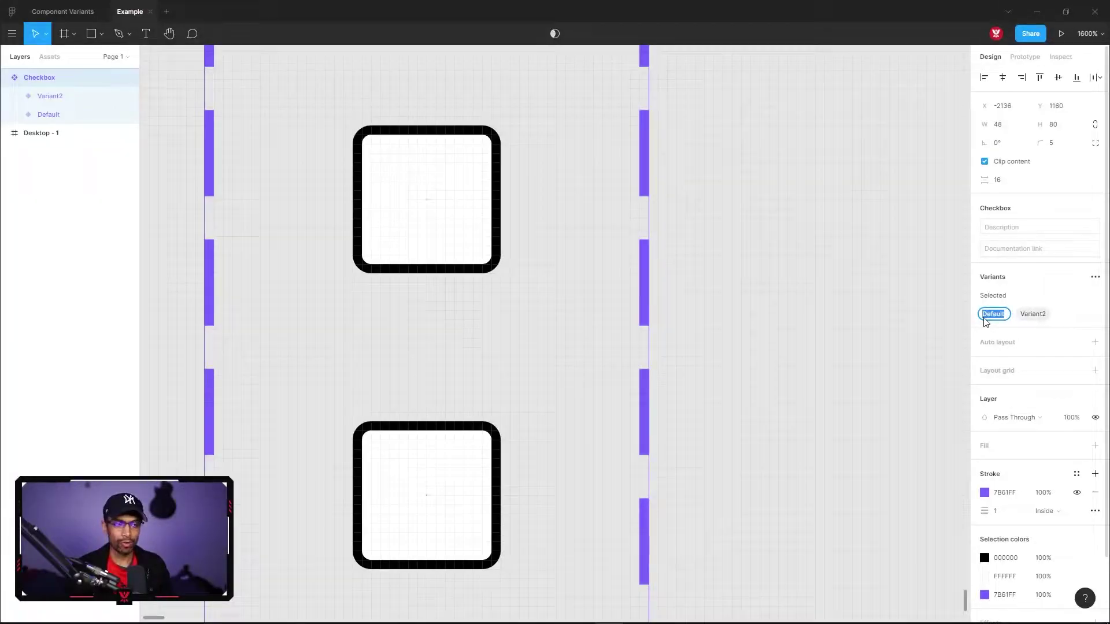
pyautogui.press('BackSpace')
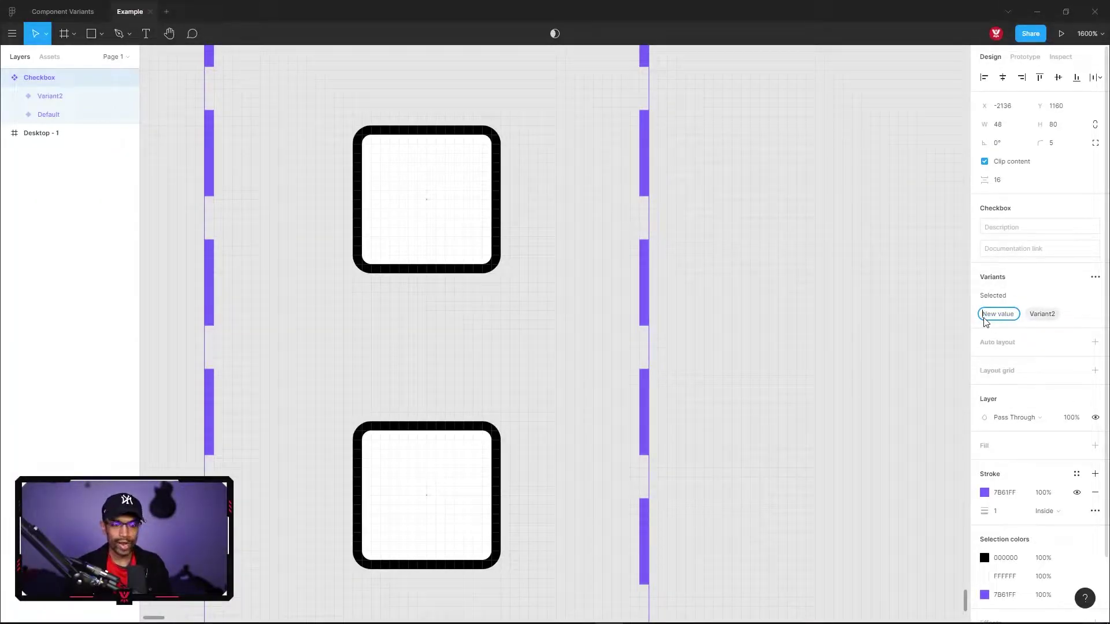
pyautogui.write('Inactive')
pyautogui.press('Return')
pyautogui.doubleClick(1034, 314)
pyautogui.write('Active')
pyautogui.press('Return')
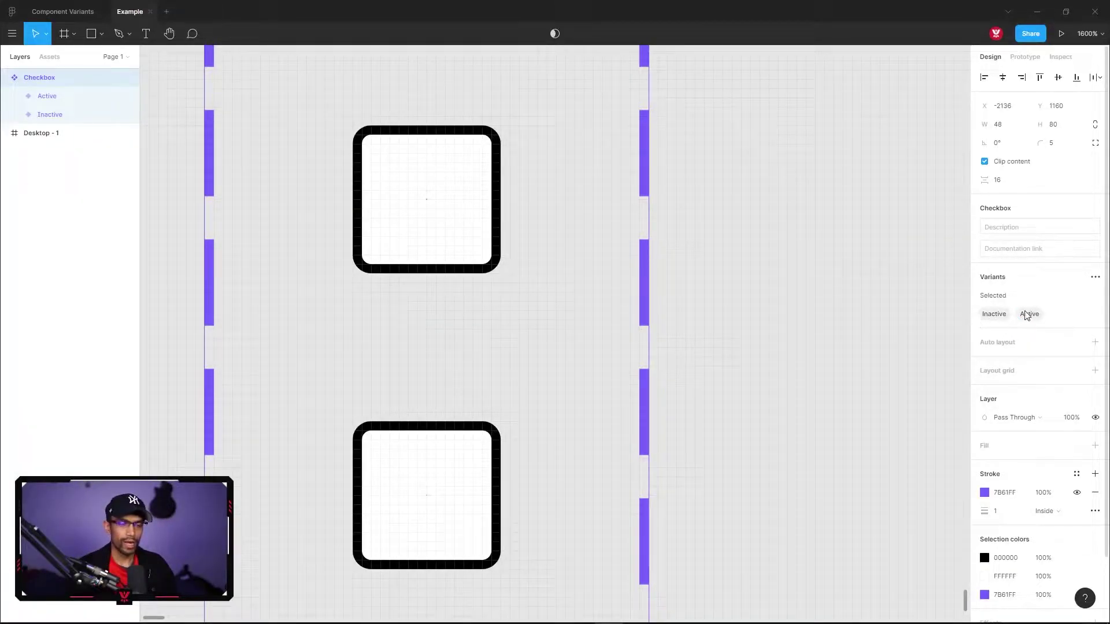
# Draw an 8 × 8 frame inside the Active variant and center it at X 4, Y 4.
pyautogui.click(368, 143)
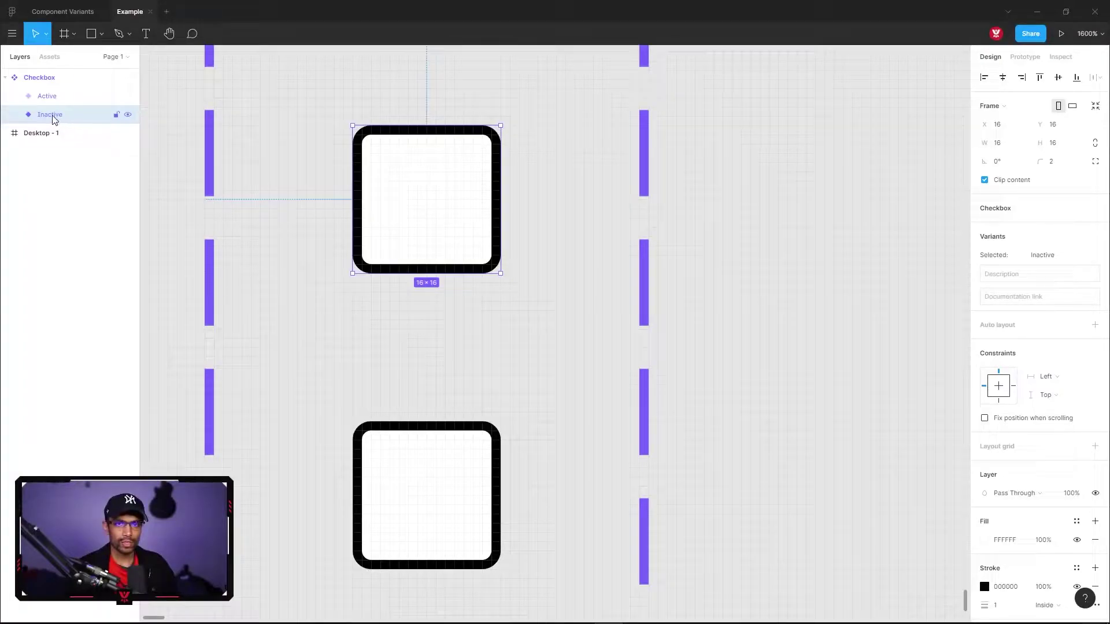
pyautogui.click(401, 438)
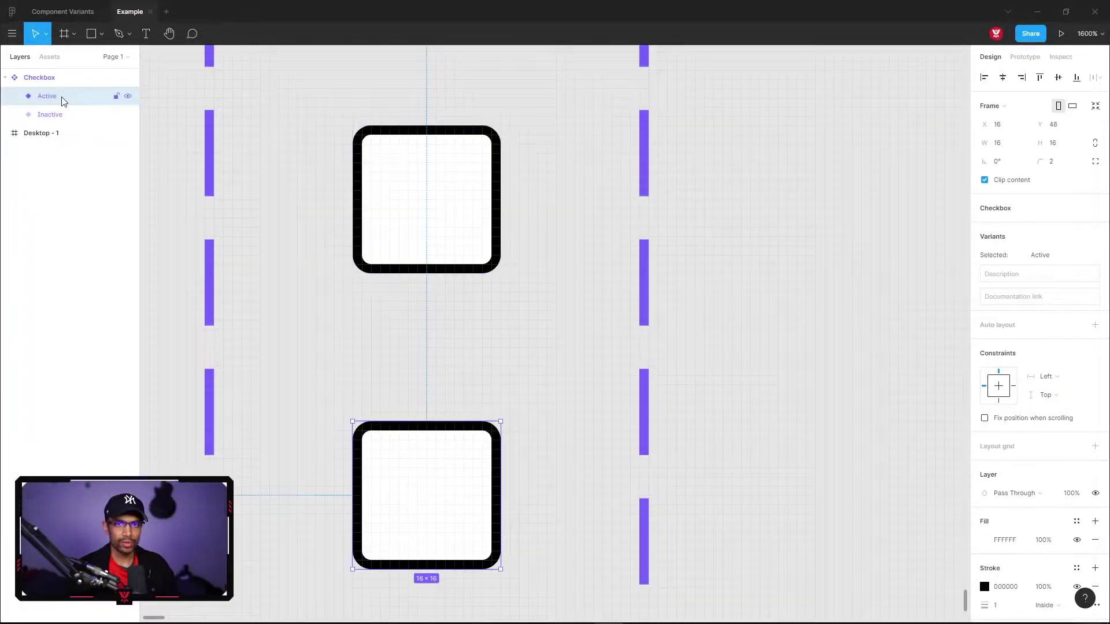
pyautogui.scroll(-2, 399, 358)
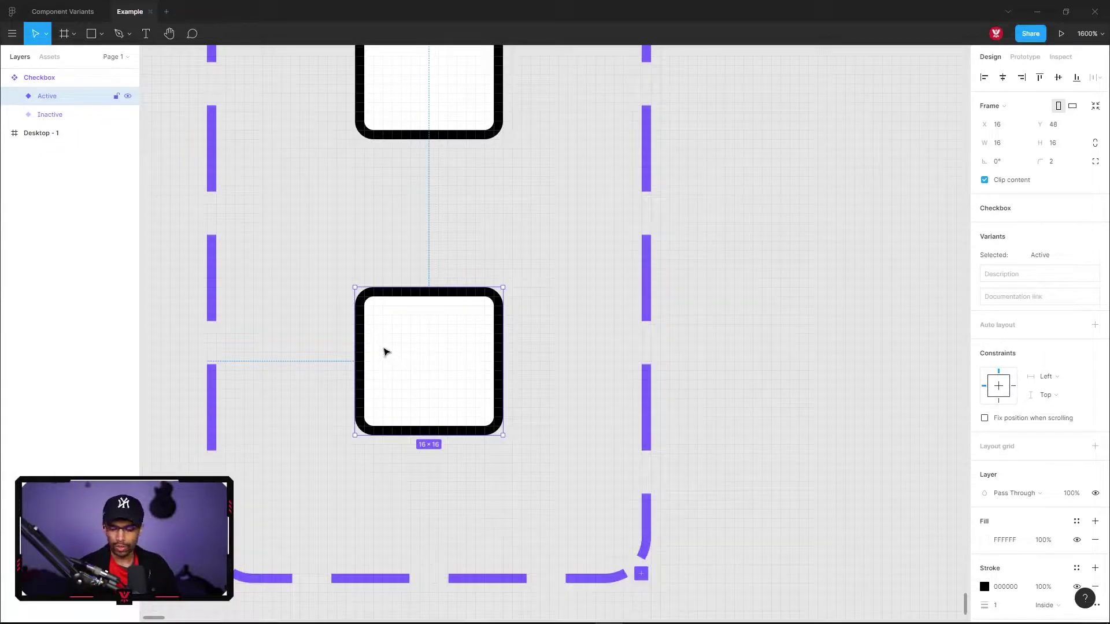
pyautogui.press('f')
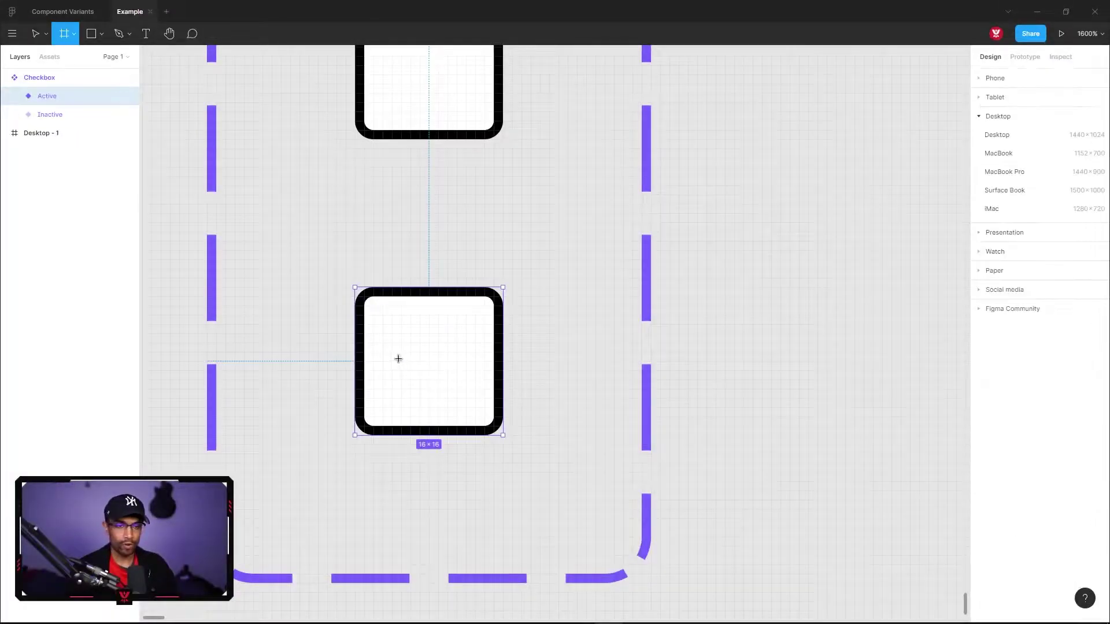
pyautogui.moveTo(396, 332); pyautogui.dragTo(466, 407)
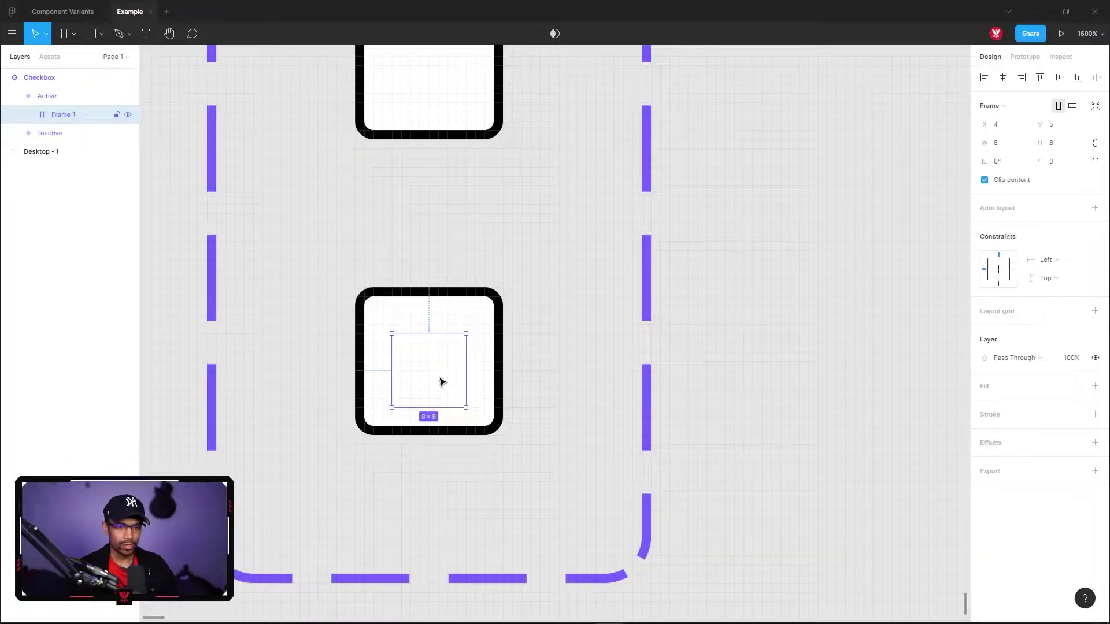
pyautogui.press('Up')
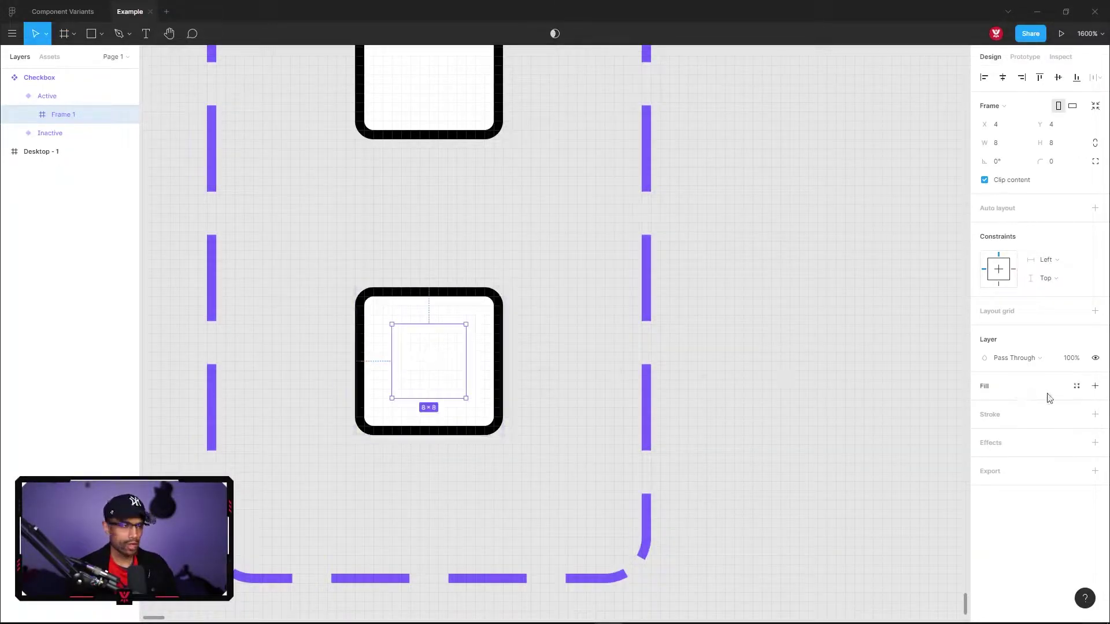
# Add a solid magenta fill, about B92069, to the small frame inside the Active variant.
pyautogui.click(1093, 387)
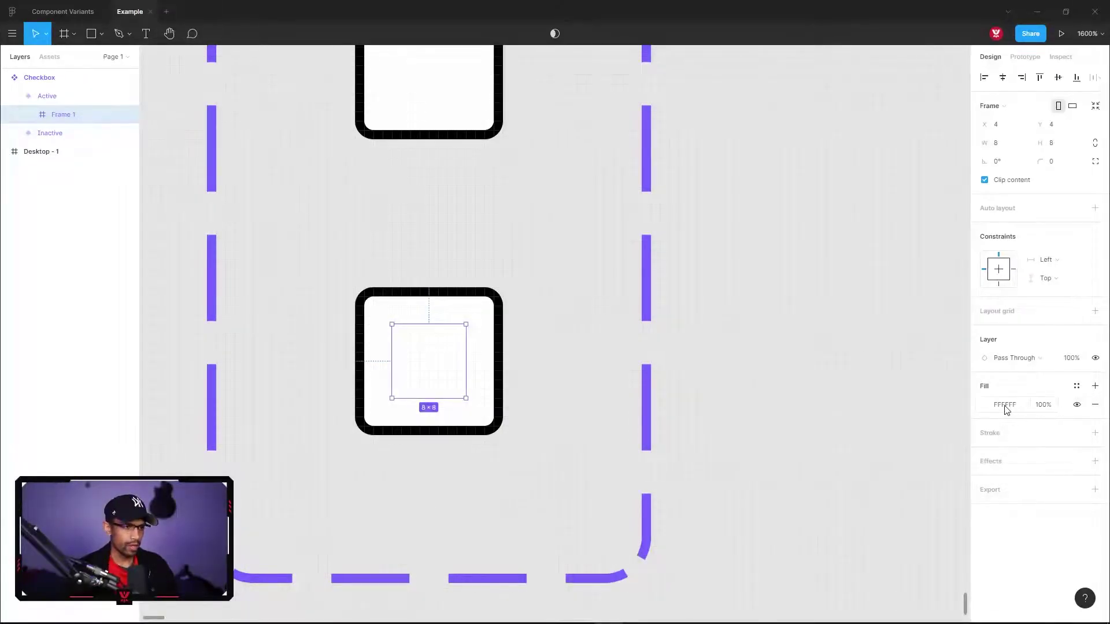
pyautogui.click(984, 404)
pyautogui.click(936, 487)
pyautogui.moveTo(912, 379); pyautogui.dragTo(925, 377)
pyautogui.moveTo(943, 487); pyautogui.dragTo(952, 489)
pyautogui.moveTo(941, 373); pyautogui.dragTo(946, 372)
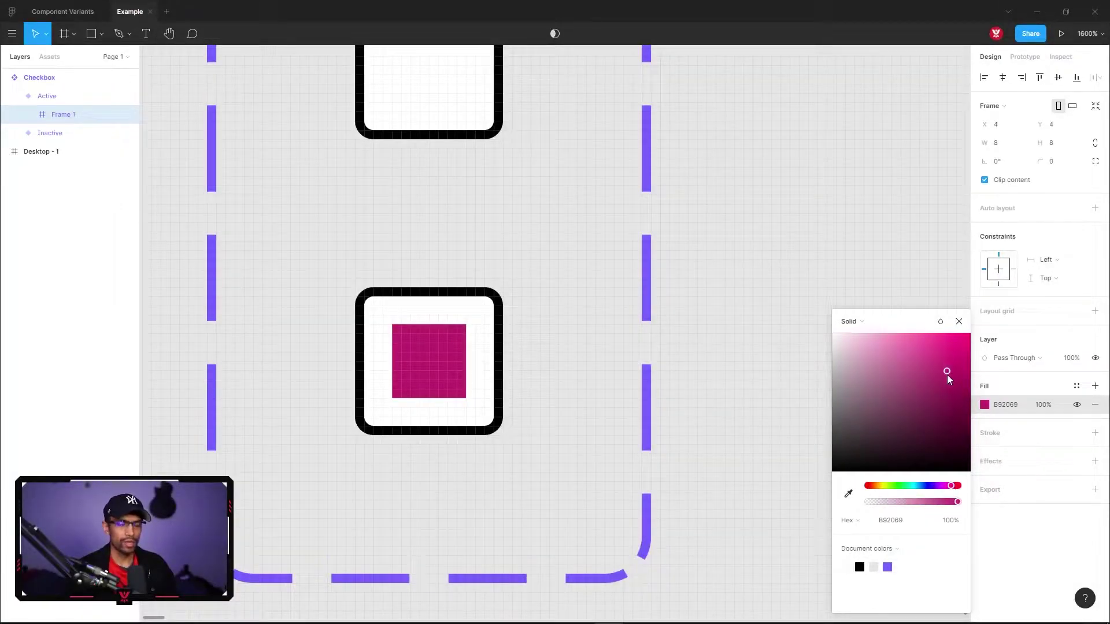
pyautogui.click(813, 208)
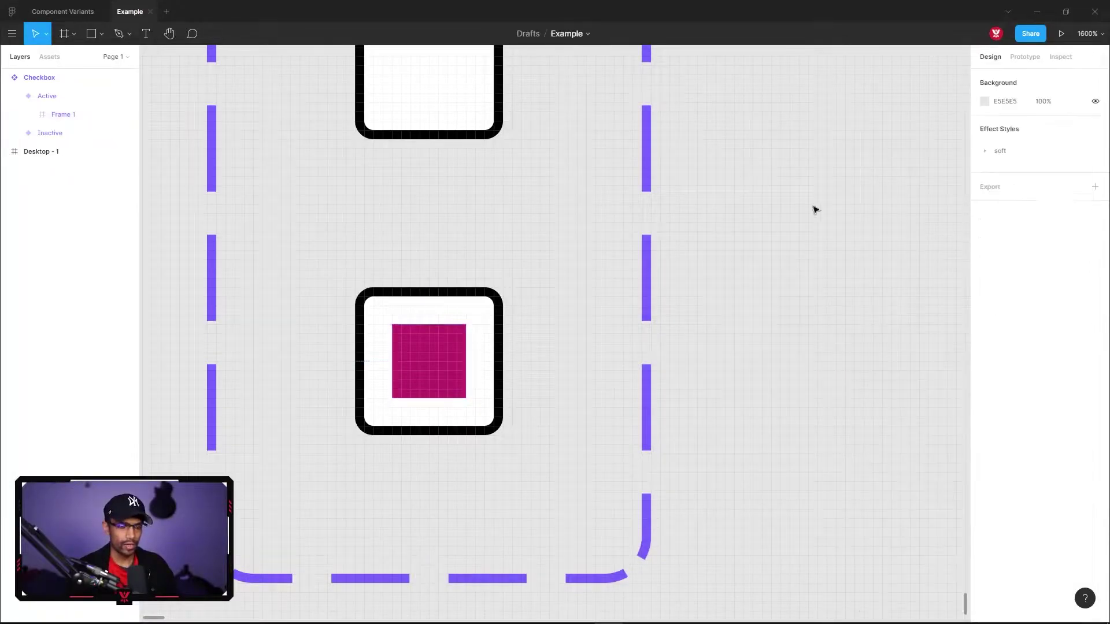
# Round the corners of the magenta inner square with a radius of 1.
pyautogui.click(459, 354)
pyautogui.click(451, 353)
pyautogui.click(1046, 162)
pyautogui.write('1')
pyautogui.press('Return')
pyautogui.click(689, 430)
# Collapse the Active variant's nested layers and bring both checkbox variants into view.
pyautogui.scroll(2, 497, 353)
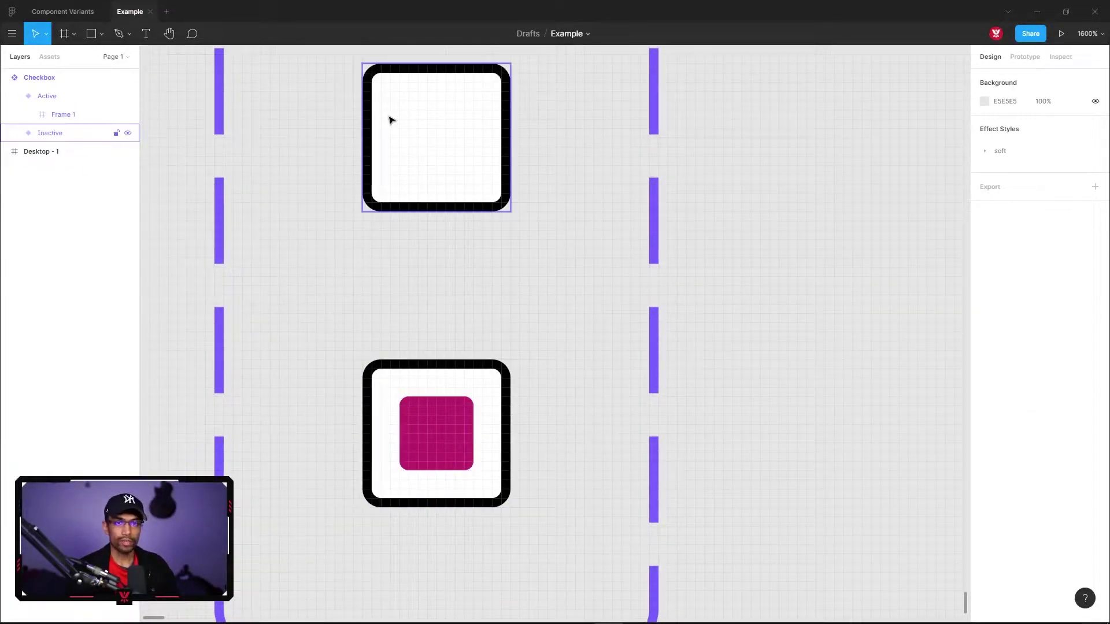
pyautogui.click(13, 96)
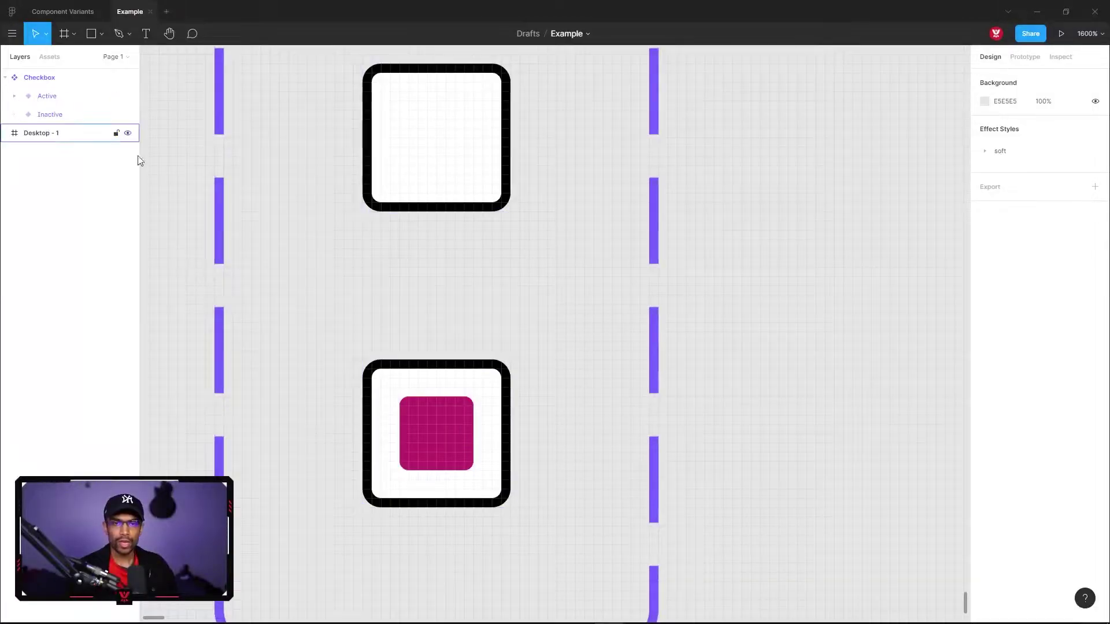
pyautogui.scroll(2, 366, 310)
pyautogui.hscroll(1, 366, 309)
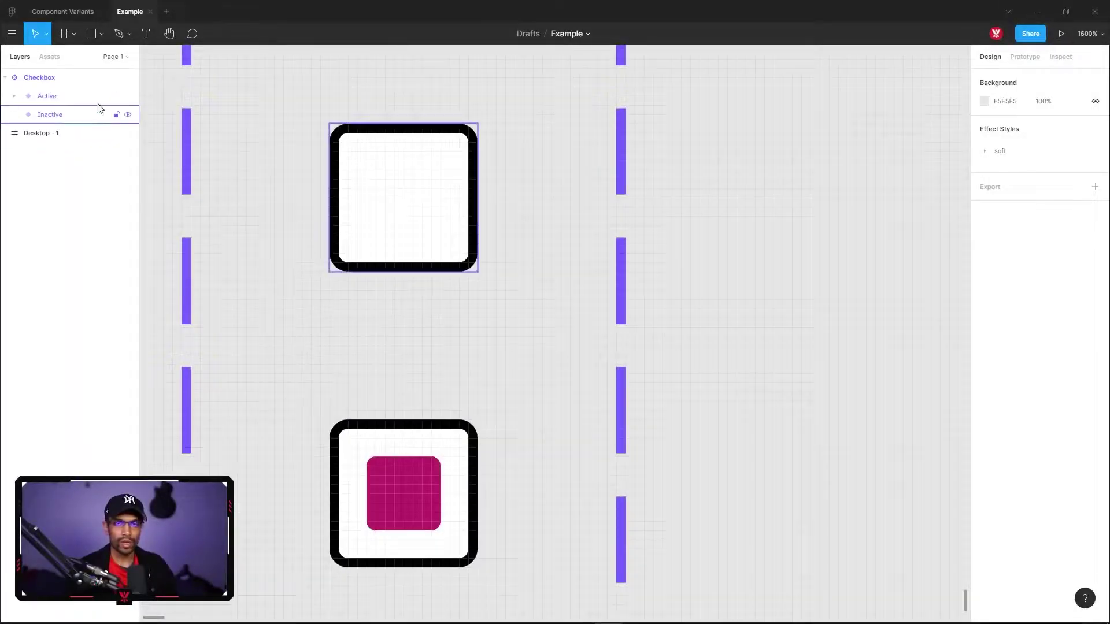
# Place an instance of the local Checkbox component outside the component set, level with the Inactive variant.
pyautogui.click(48, 58)
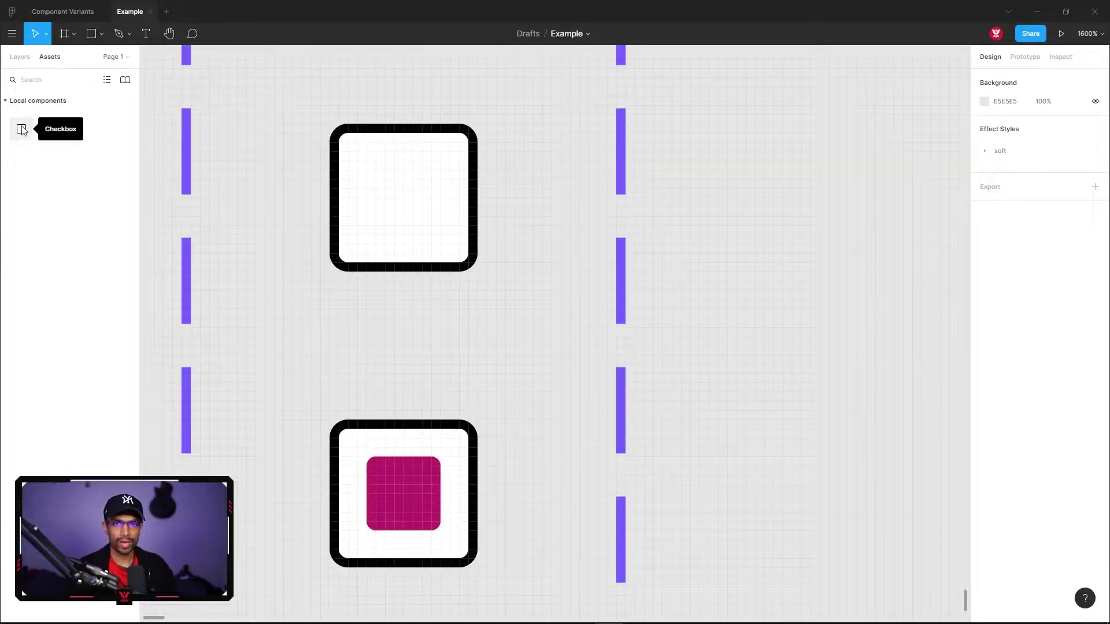
pyautogui.moveTo(22, 129); pyautogui.dragTo(794, 177)
pyautogui.hscroll(5, 693, 151)
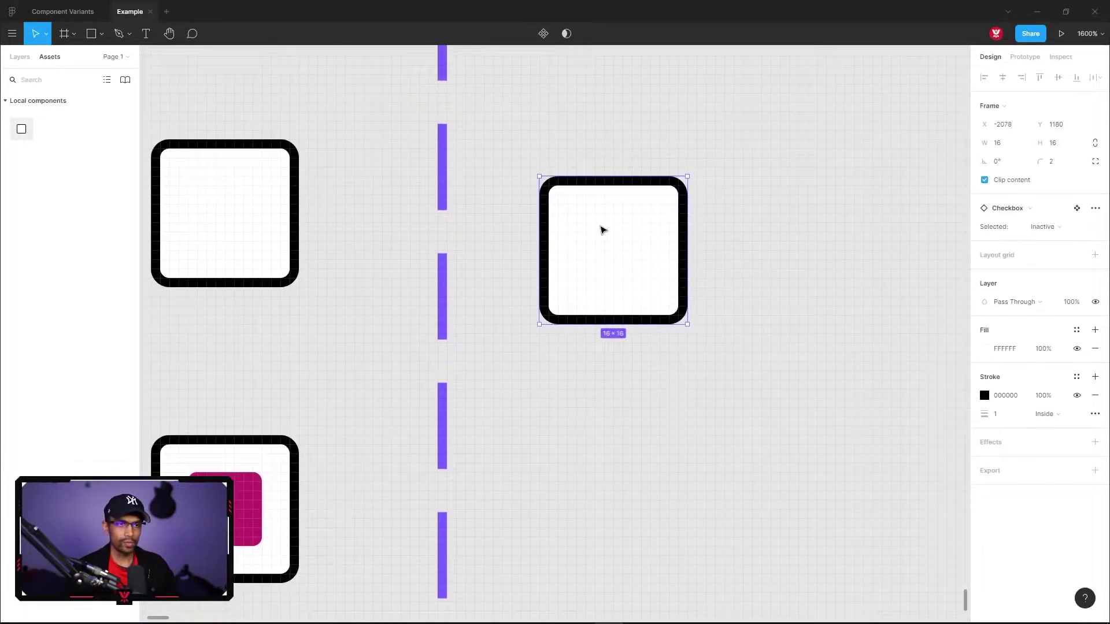
pyautogui.moveTo(601, 230); pyautogui.dragTo(598, 193)
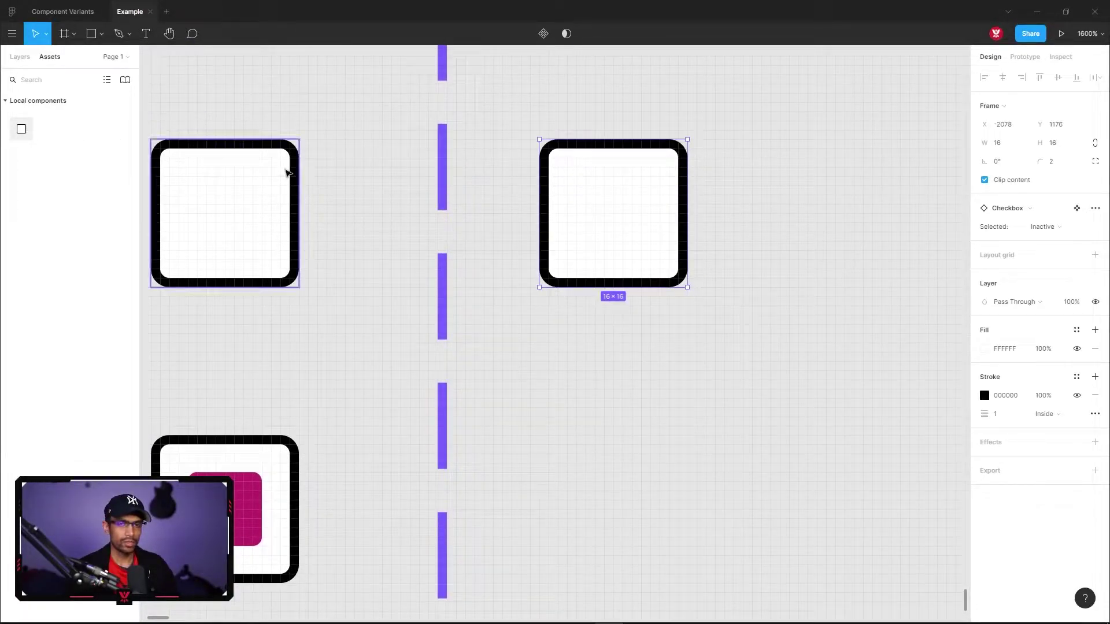
pyautogui.scroll(2, 578, 173)
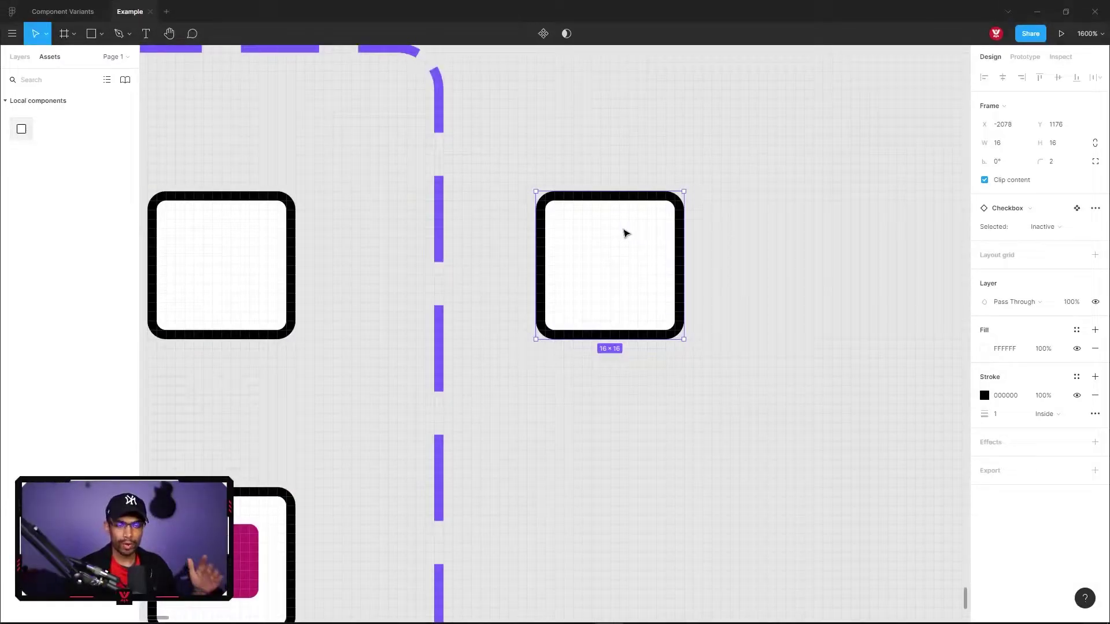
# Try switching the placed Checkbox instance's Selected property from Inactive to Active.
pyautogui.click(1098, 229)
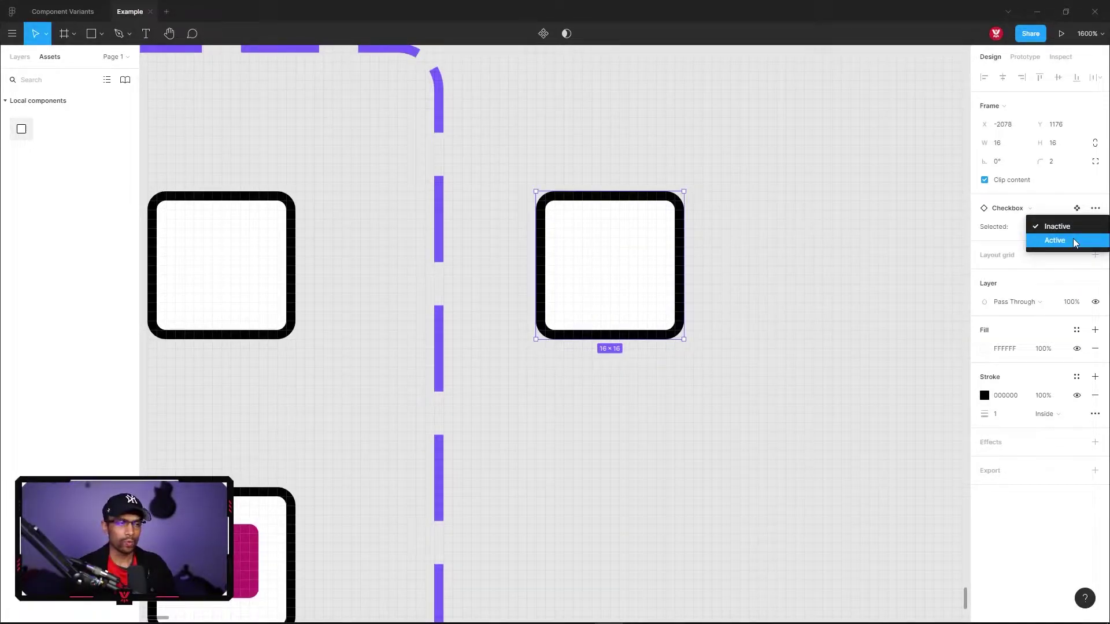
pyautogui.click(985, 251)
pyautogui.click(1097, 231)
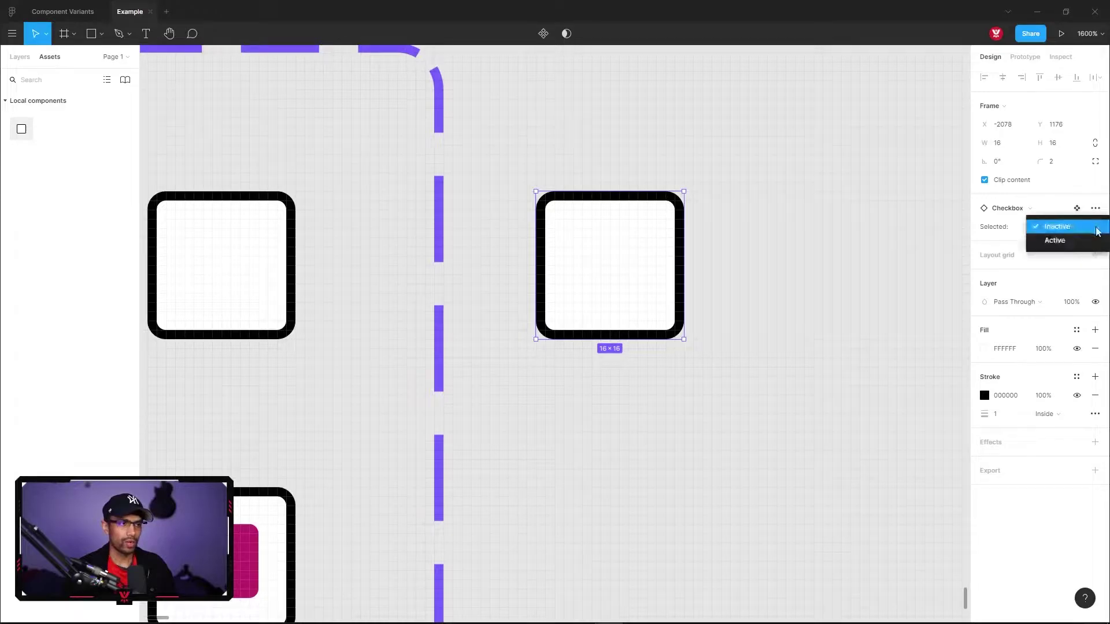
pyautogui.click(1062, 246)
pyautogui.click(746, 221)
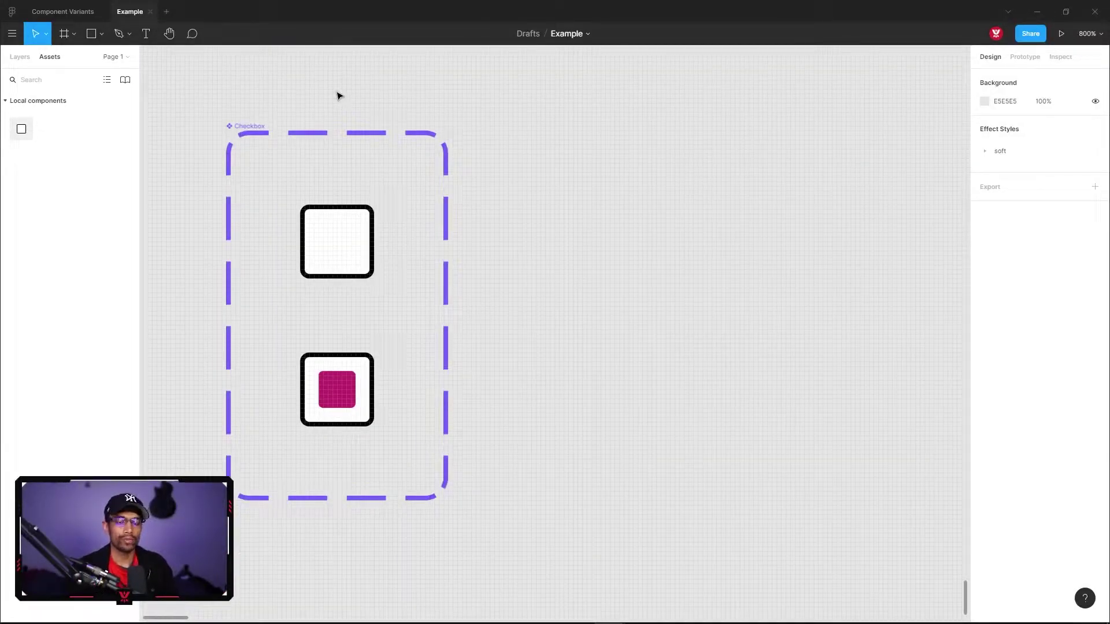
# Duplicate the Checkbox component set beside the original and rename the copy Radio Button.
pyautogui.click(254, 128)
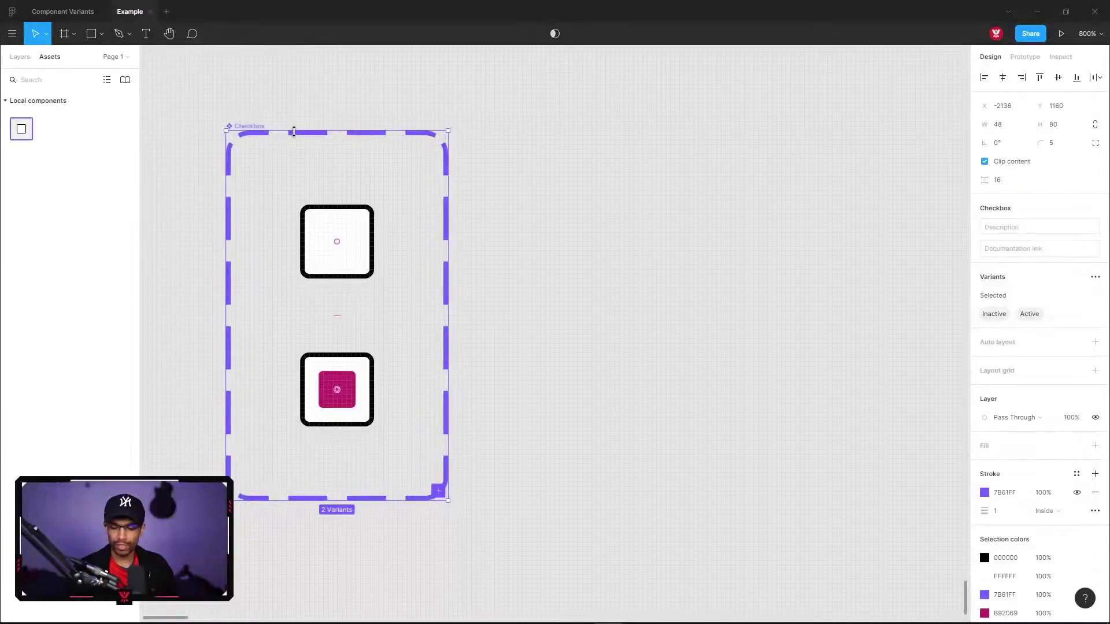
pyautogui.hotkey('ctrl', 'd')
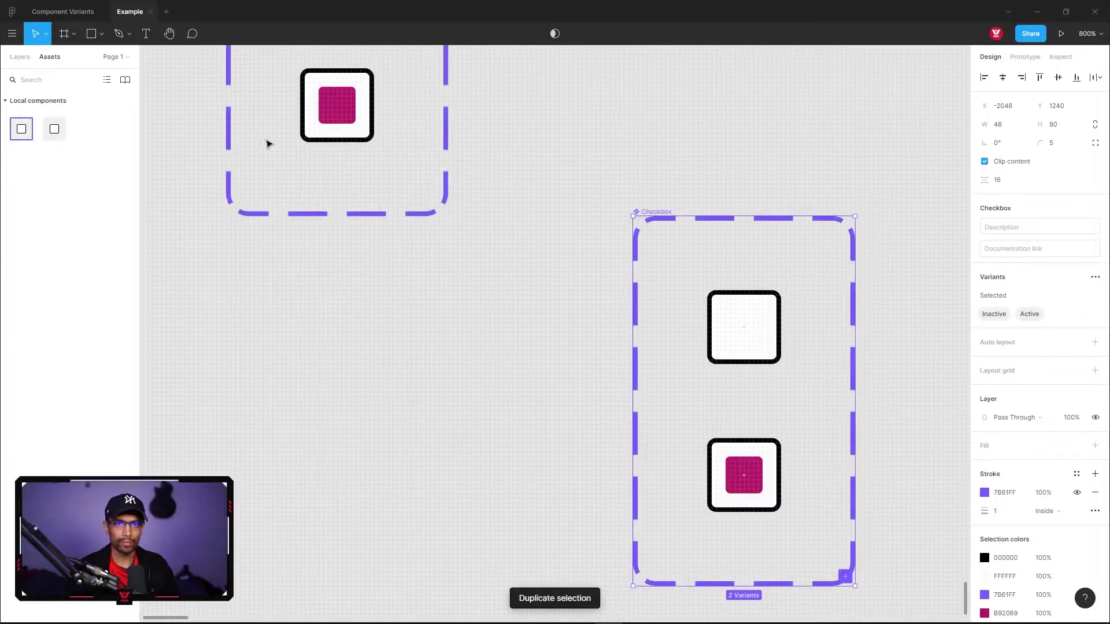
pyautogui.hotkey('alt', '1')
pyautogui.doubleClick(55, 78)
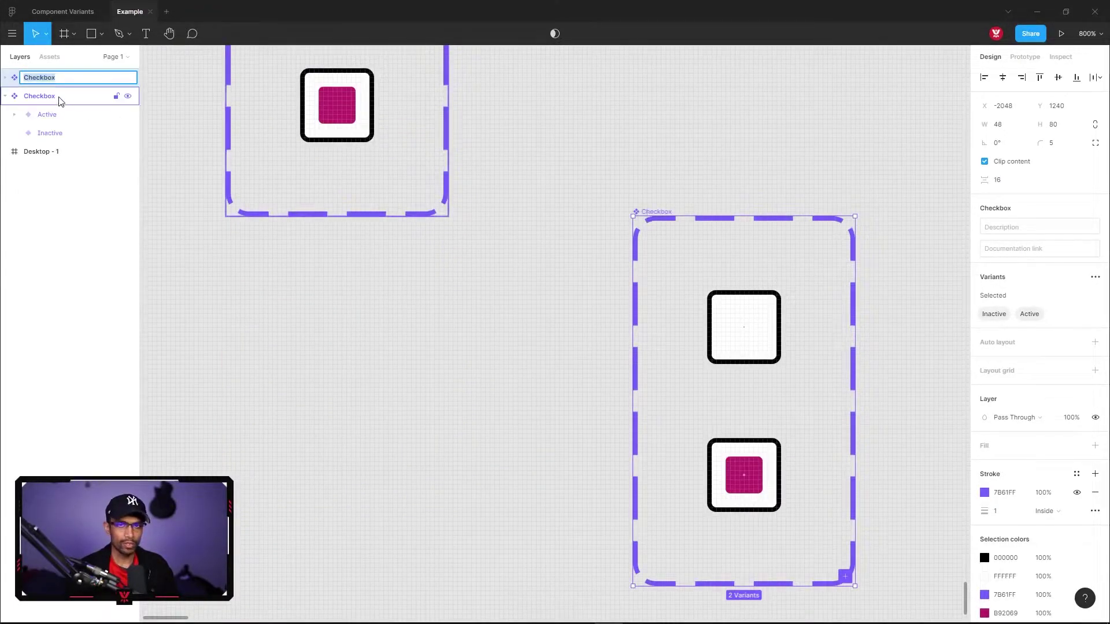
pyautogui.write('Radio')
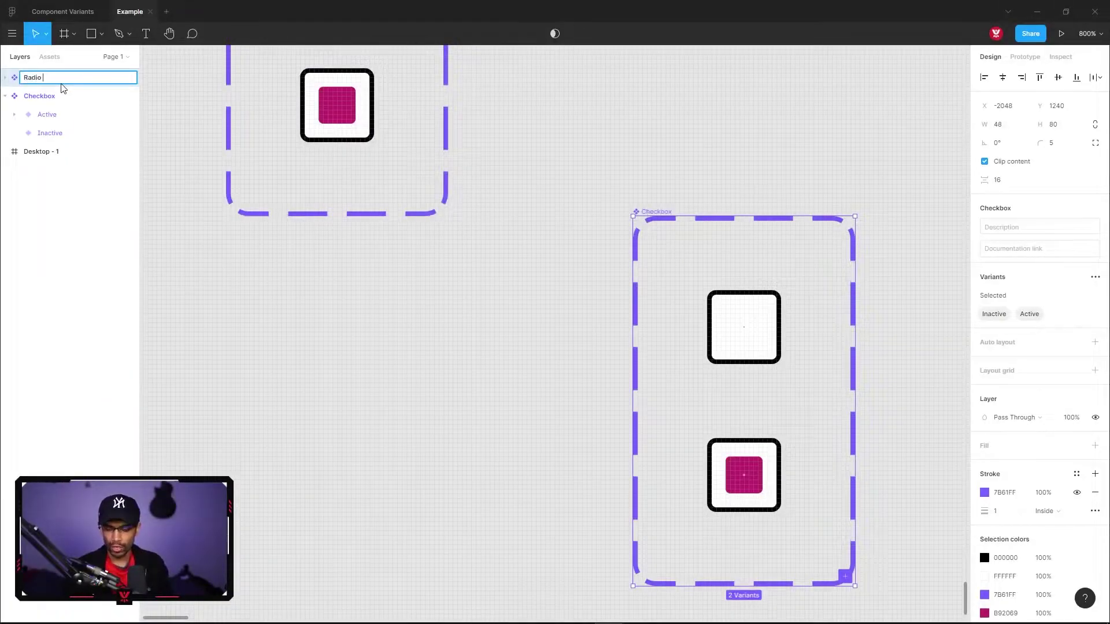
pyautogui.write(' Button')
pyautogui.press('Return')
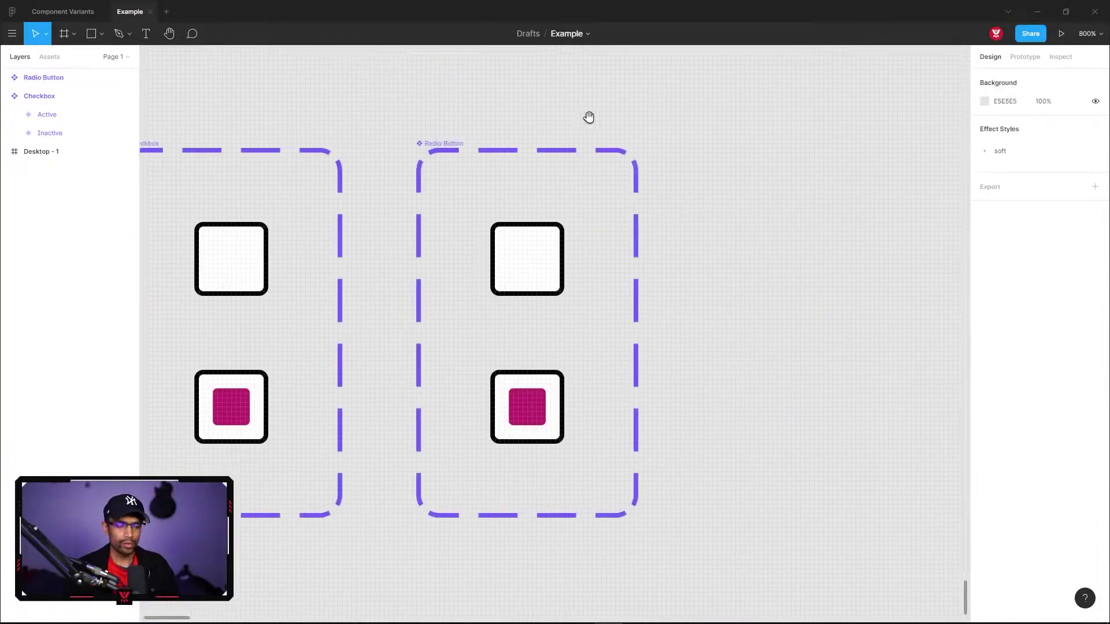
# Make the Radio Button's Inactive variant circular by setting its corner radius to 100.
pyautogui.hscroll(2, 590, 115)
pyautogui.click(462, 283)
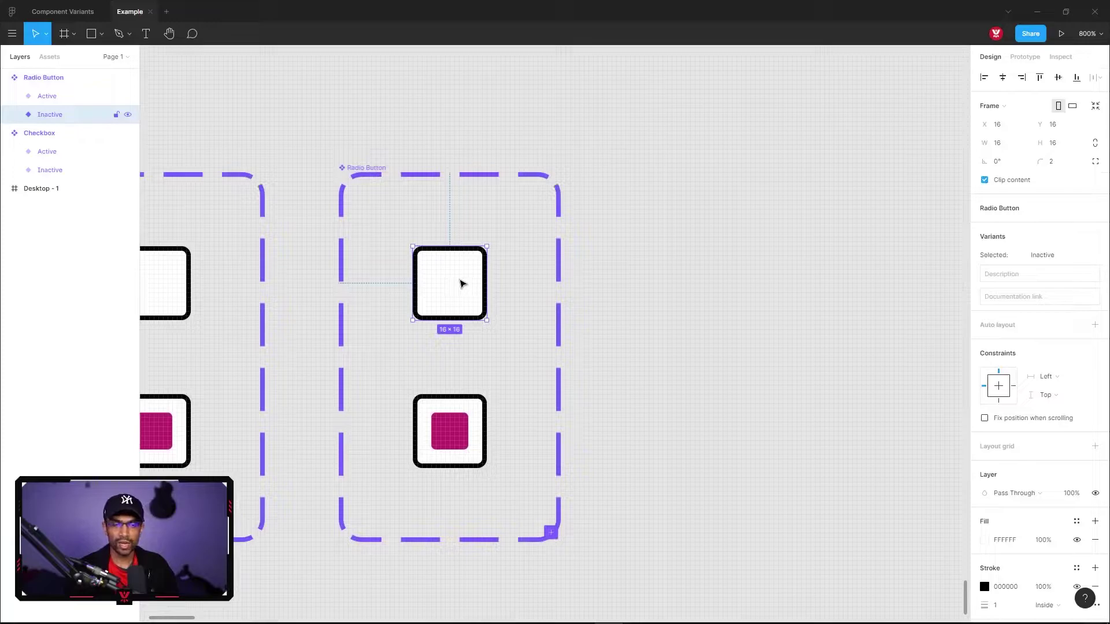
pyautogui.keyDown('shift'); pyautogui.click(440, 284); pyautogui.keyUp('shift')
pyautogui.click(440, 285)
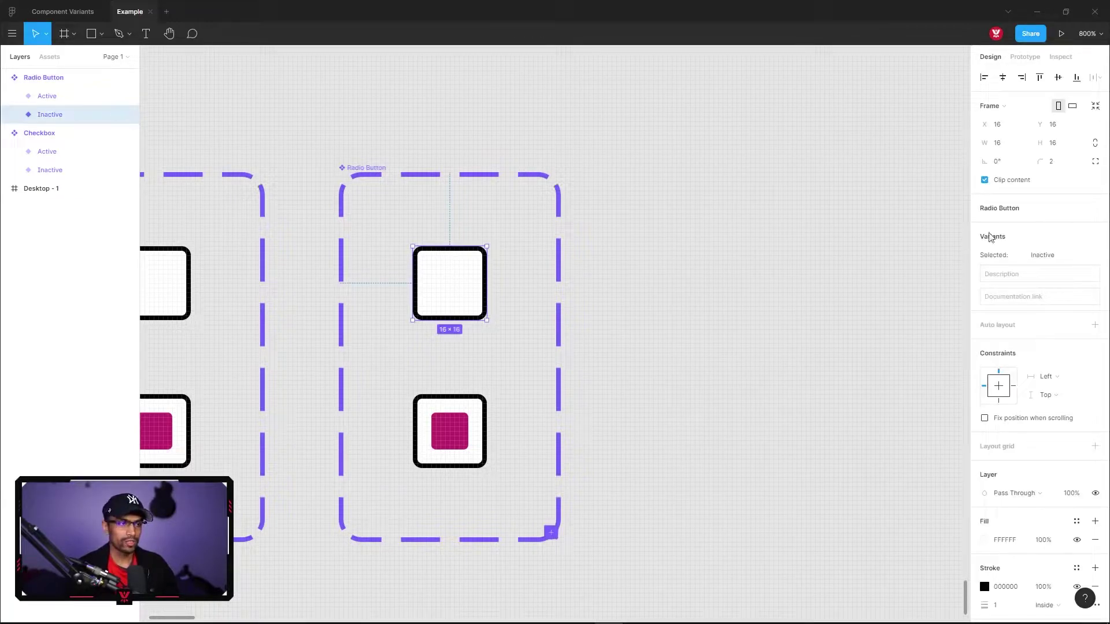
pyautogui.click(1054, 162)
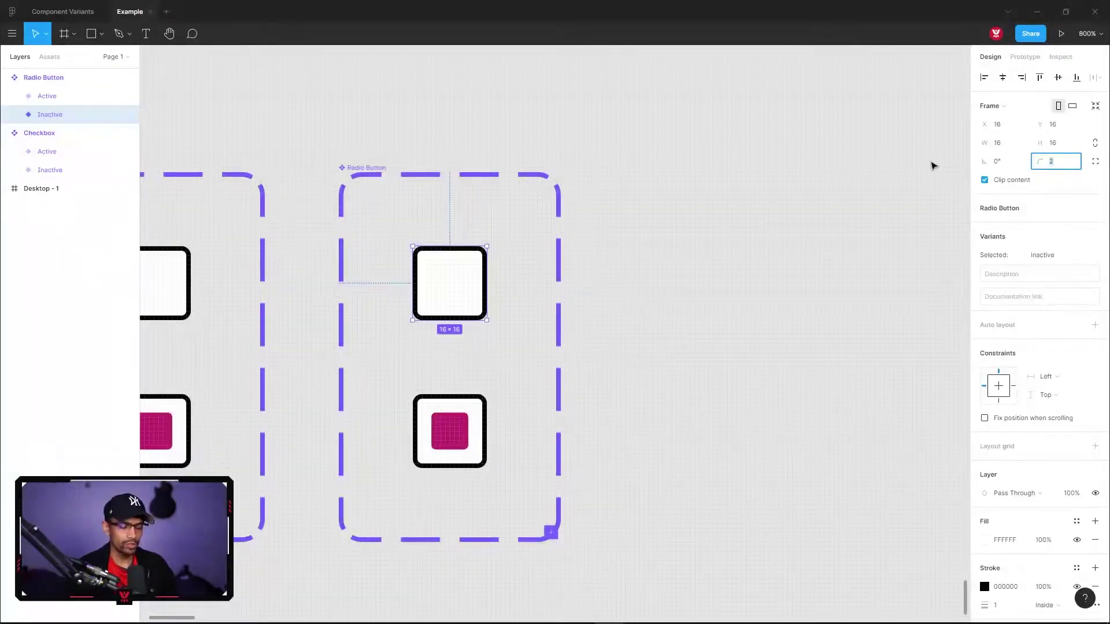
pyautogui.press('Return')
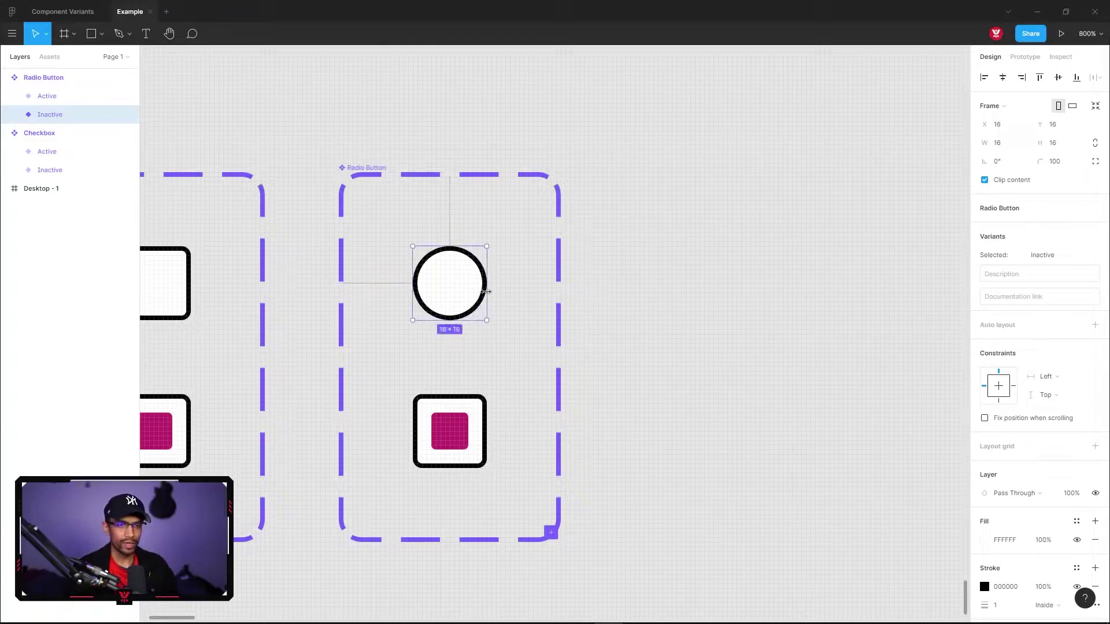
# Make the outer frame of the Radio Button's Active variant circular with a corner radius of 10.
pyautogui.click(430, 407)
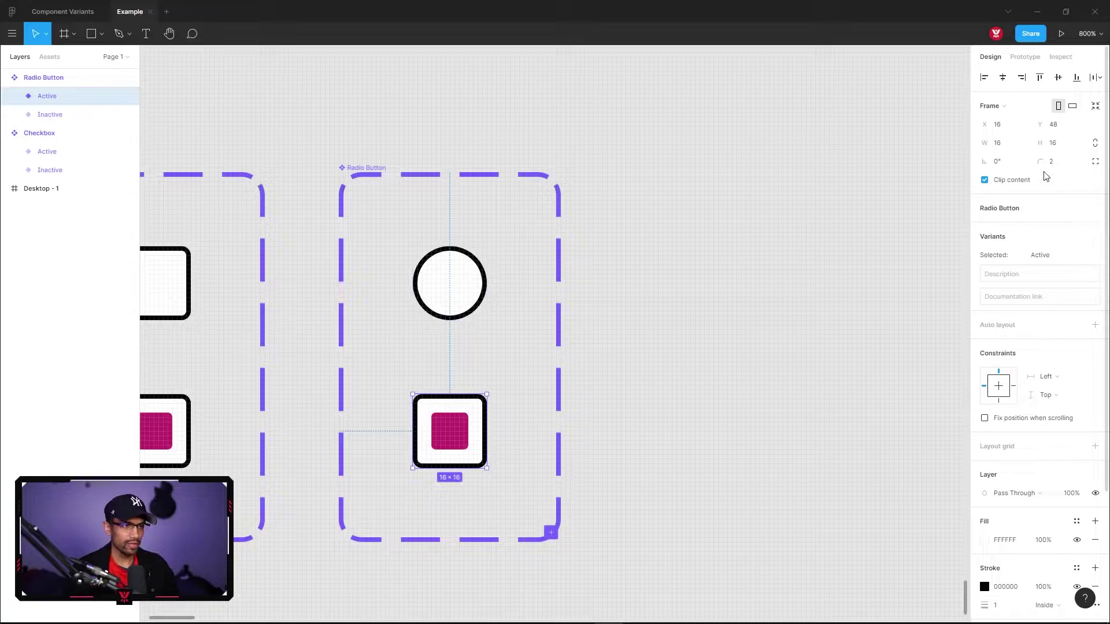
pyautogui.click(1062, 164)
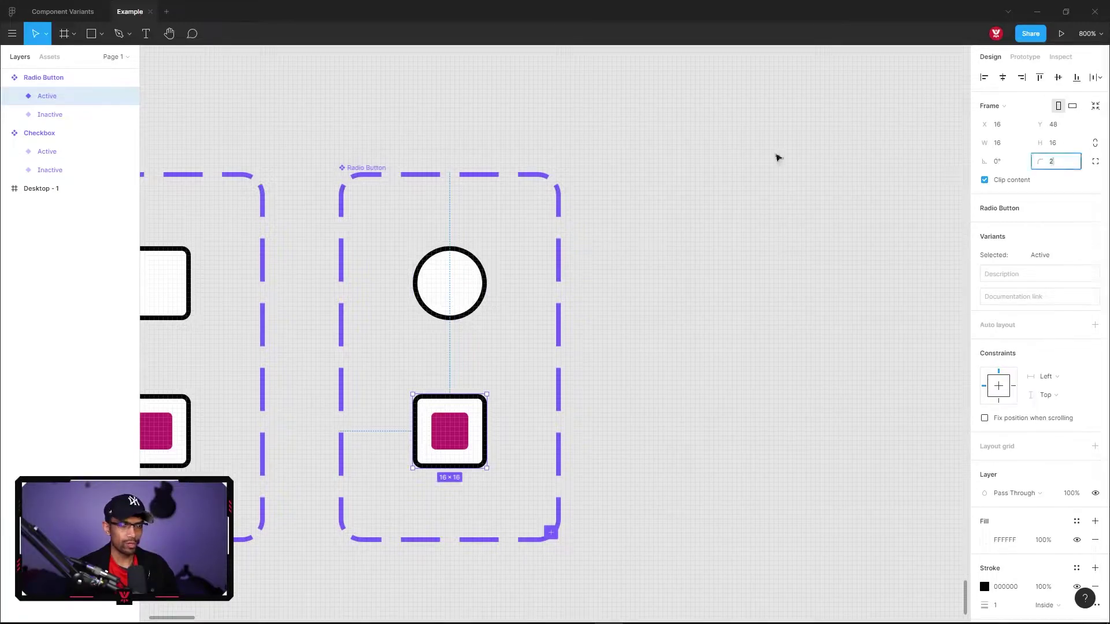
pyautogui.write('1')
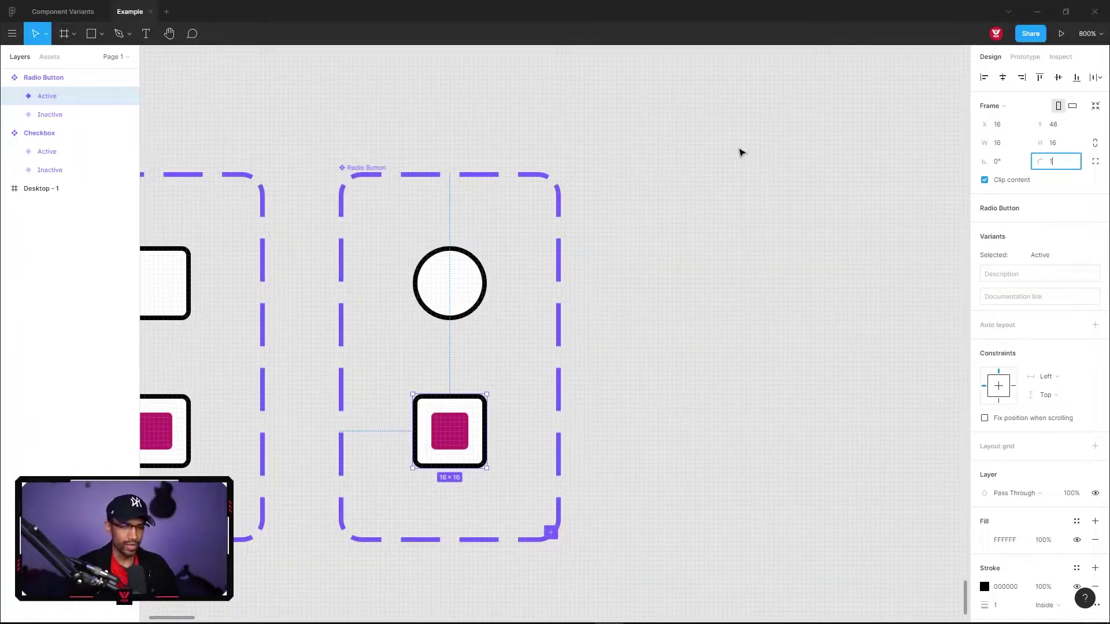
pyautogui.write('0')
pyautogui.press('Return')
# Turn the magenta inner square of the Radio Button's Active variant into a circle with a corner radius of 10.
pyautogui.doubleClick(452, 437)
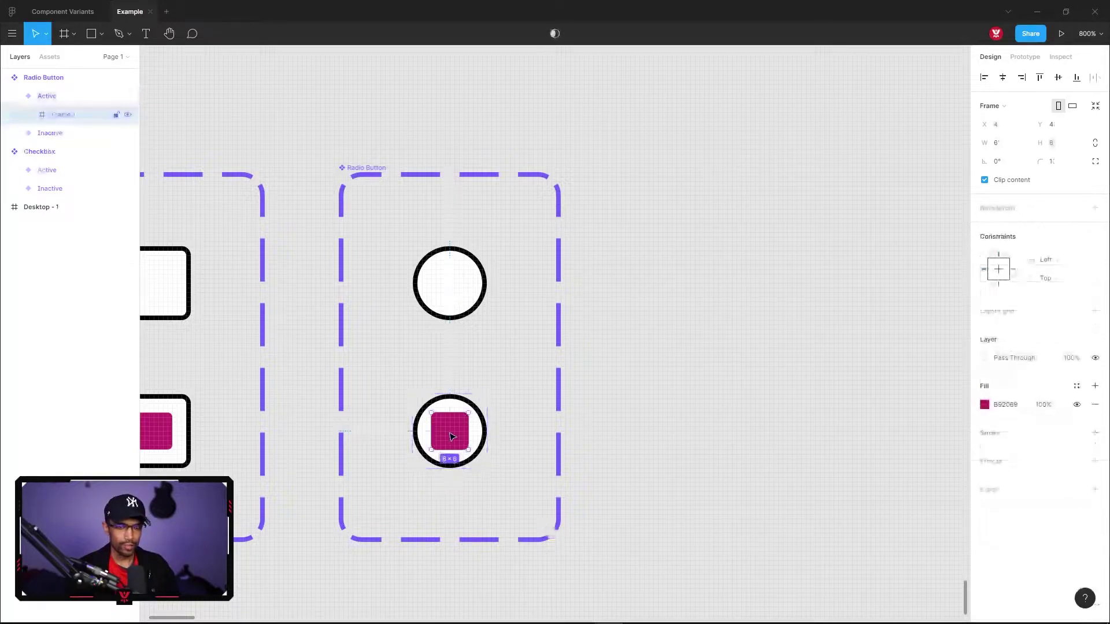
pyautogui.click(1062, 163)
pyautogui.write('10')
pyautogui.press('Return')
pyautogui.click(805, 168)
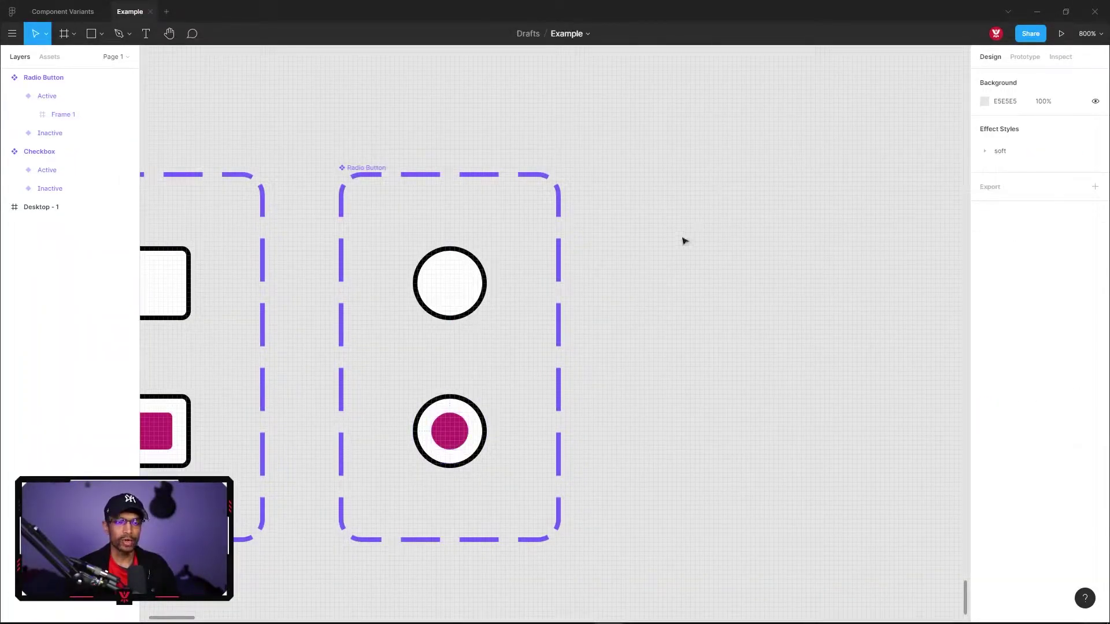
# Collapse the nested layers of the Radio Button and Checkbox component sets.
pyautogui.hscroll(-1, 687, 237)
pyautogui.scroll(-1, 686, 237)
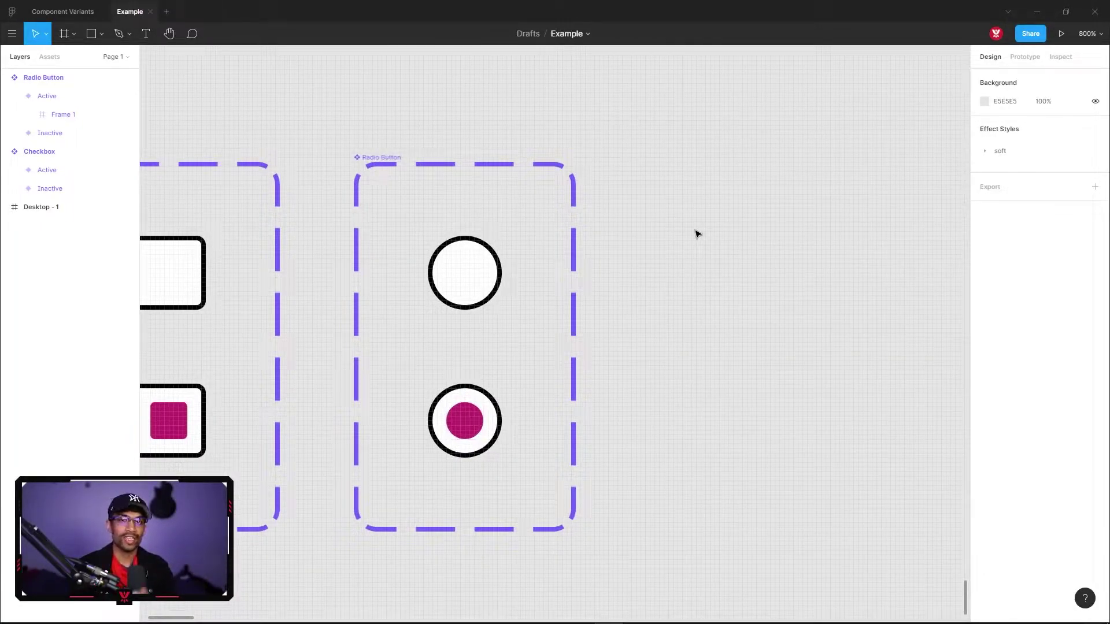
pyautogui.hscroll(-3, 687, 254)
pyautogui.scroll(-2, 682, 266)
pyautogui.hotkey('alt', 'l')
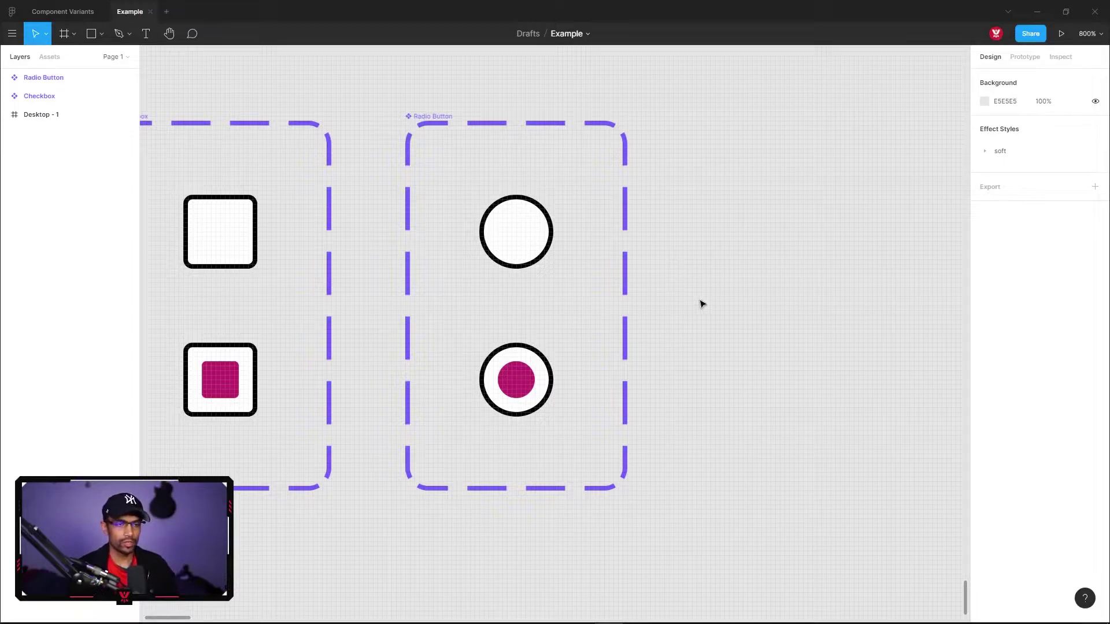
# Add the text "Button" in empty canvas space beside the Radio Button set and set its font size to 16.
pyautogui.moveTo(696, 302); pyautogui.dragTo(332, 280)
pyautogui.press('t')
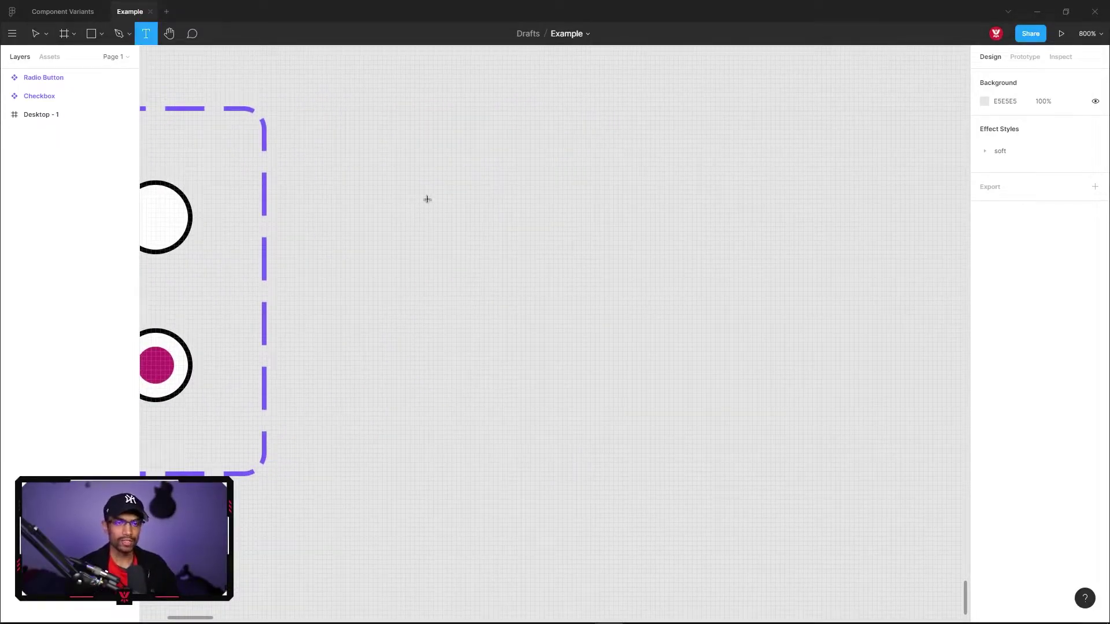
pyautogui.click(427, 199)
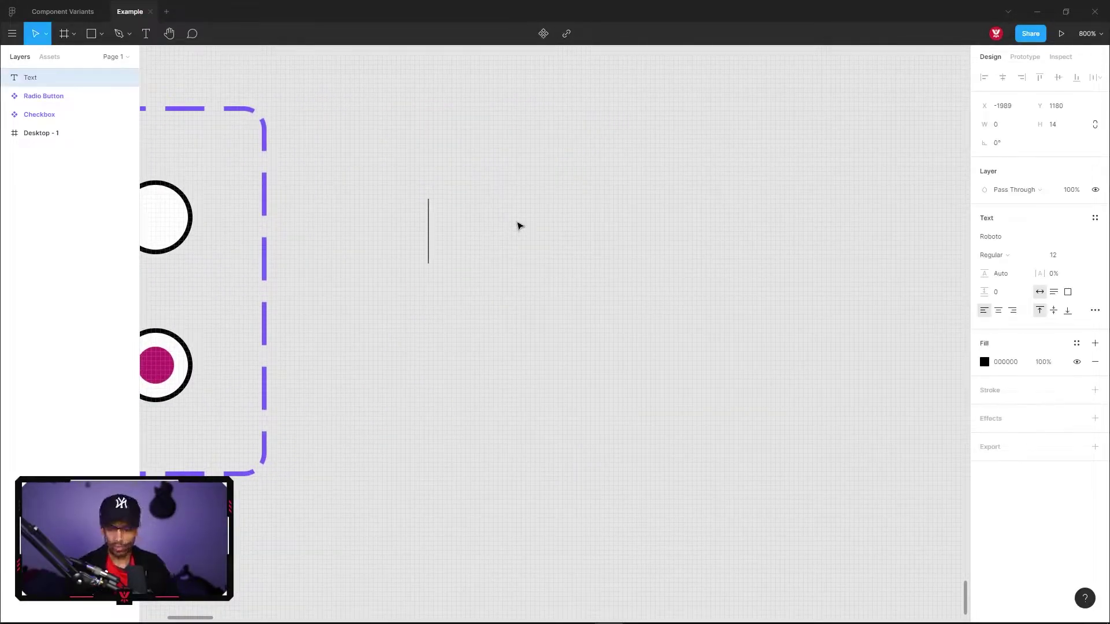
pyautogui.write('Button')
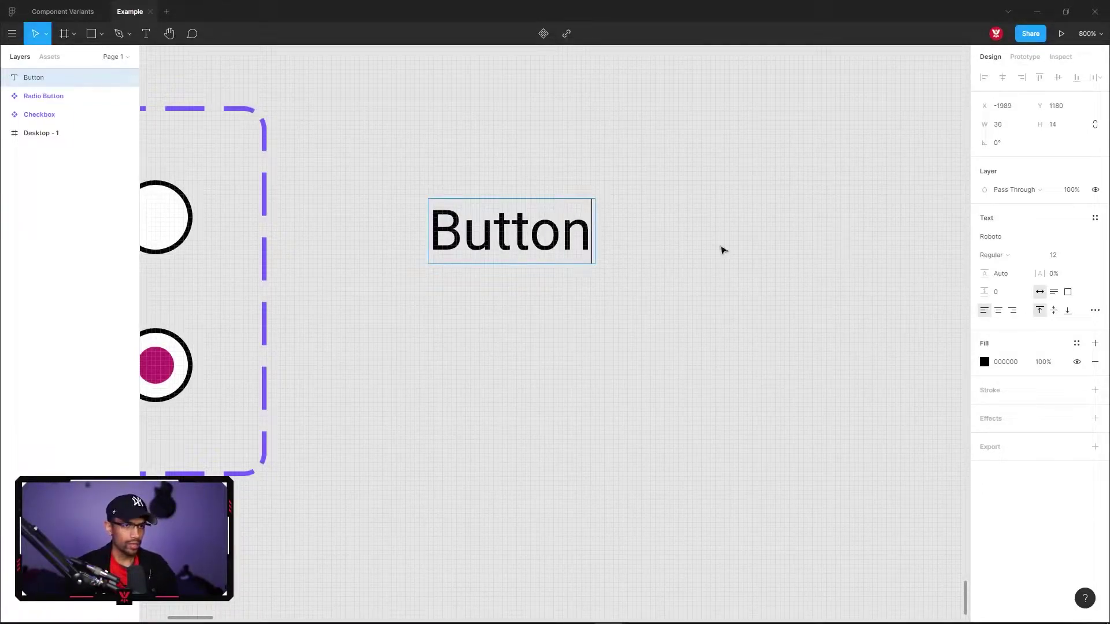
pyautogui.click(1058, 256)
pyautogui.press('Return')
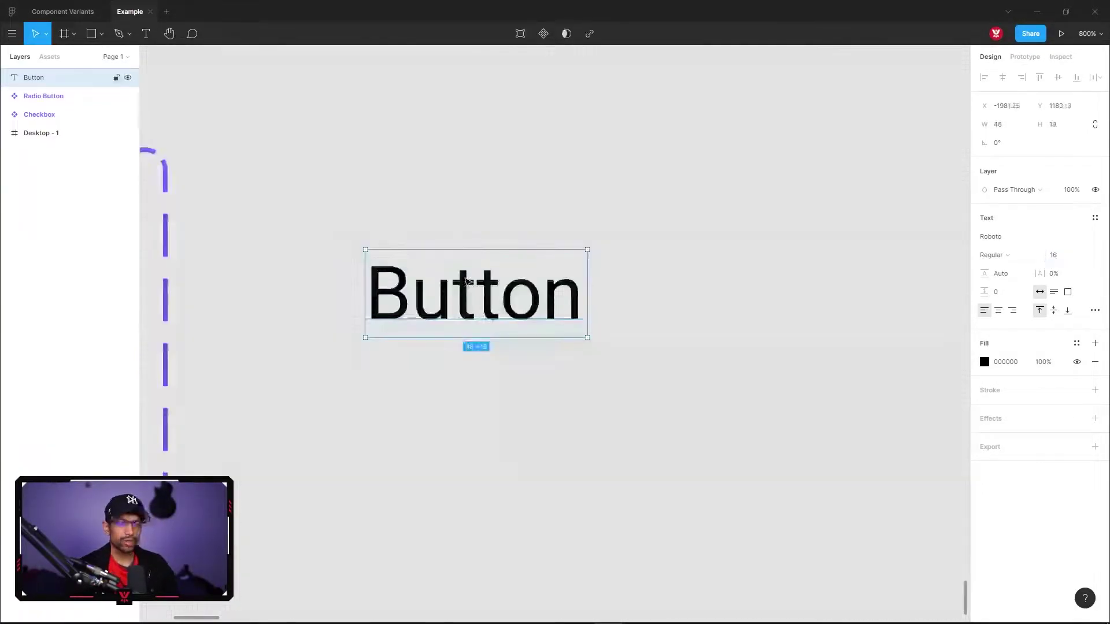
# Convert the Button text into a component and add auto layout to it.
pyautogui.click(544, 34)
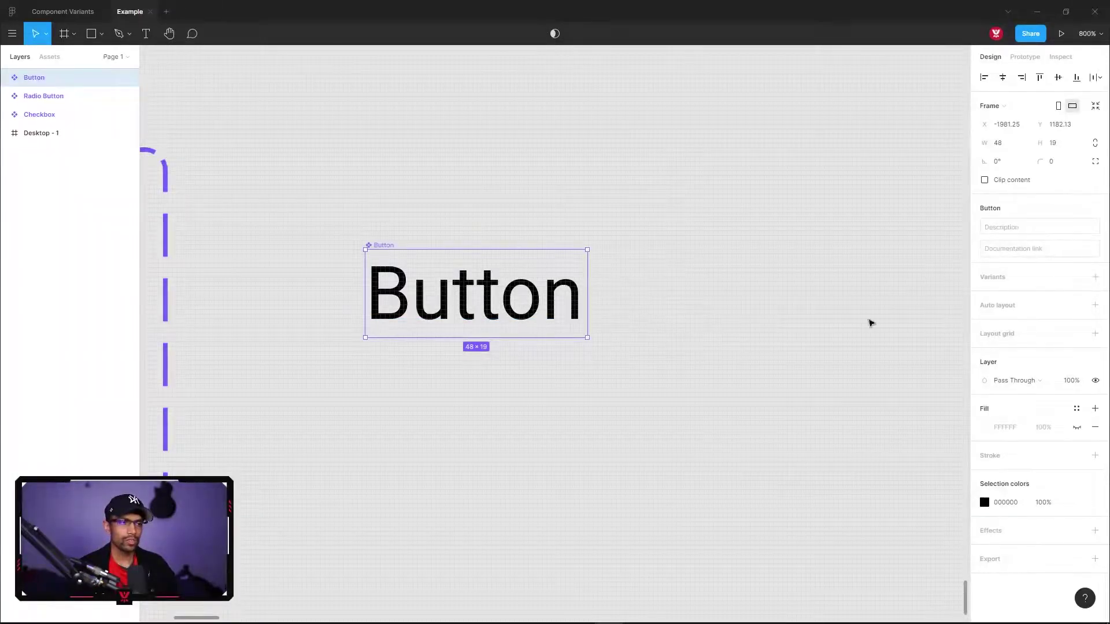
pyautogui.click(1095, 305)
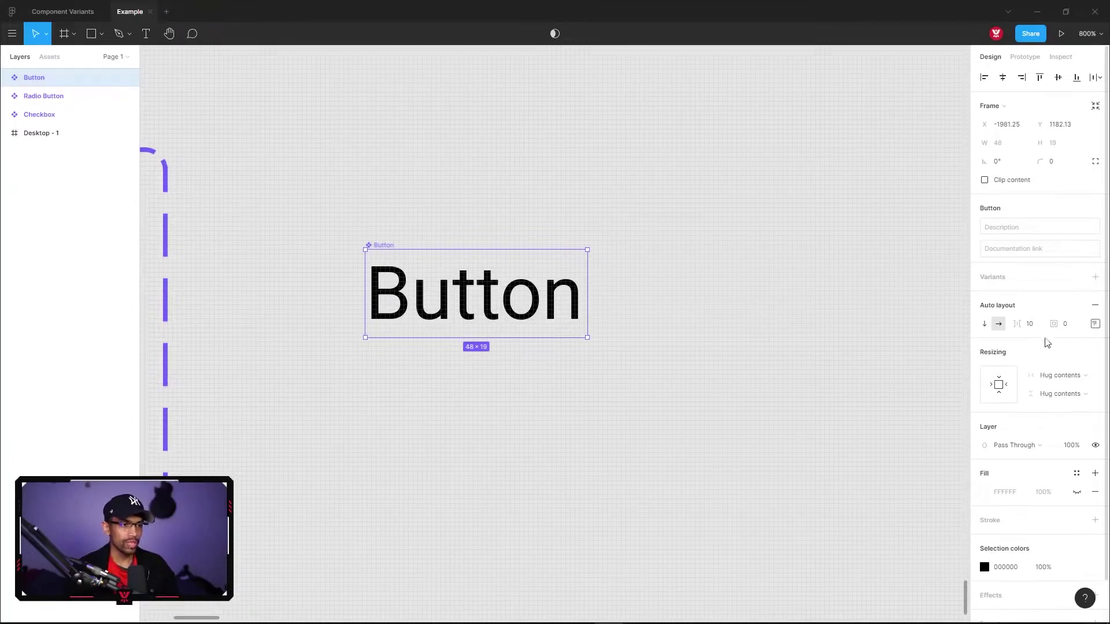
# Set the left and right auto layout padding of the Button component to 16.
pyautogui.click(1094, 324)
pyautogui.click(1022, 373)
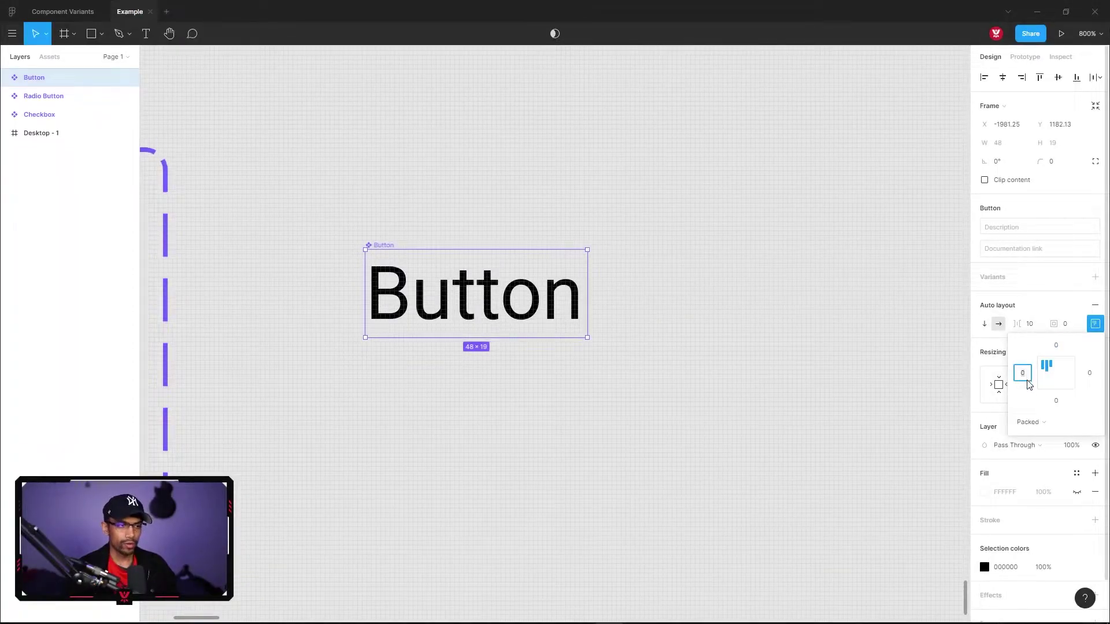
pyautogui.write('16')
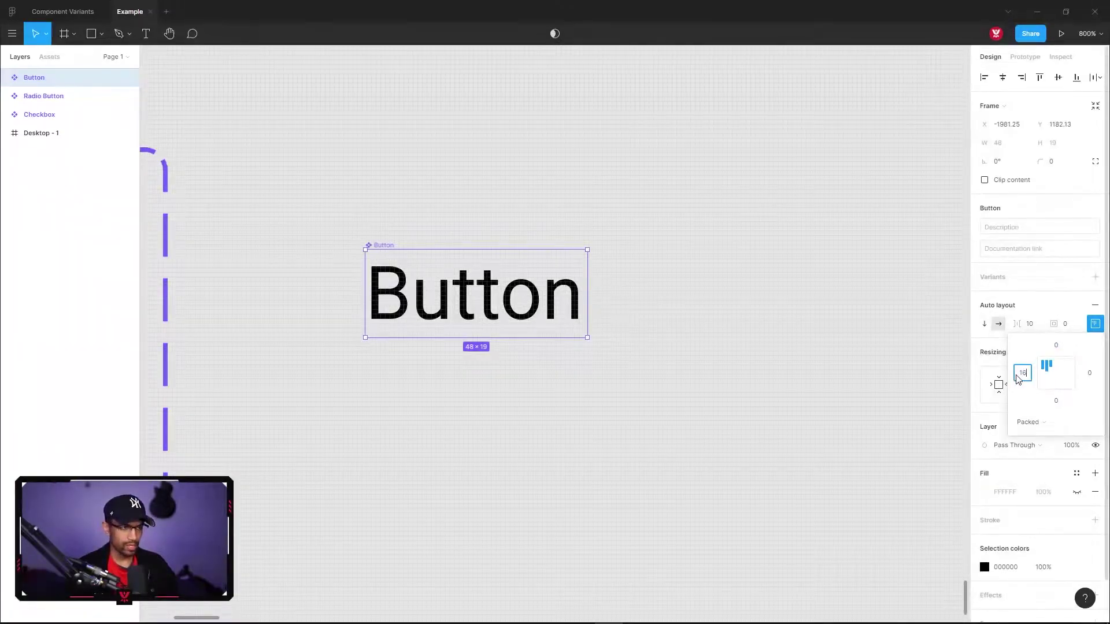
pyautogui.press('Return')
pyautogui.click(1086, 379)
pyautogui.write('16')
# Set the top and bottom auto layout padding of the Button component to 8.
pyautogui.click(1056, 345)
pyautogui.write('8')
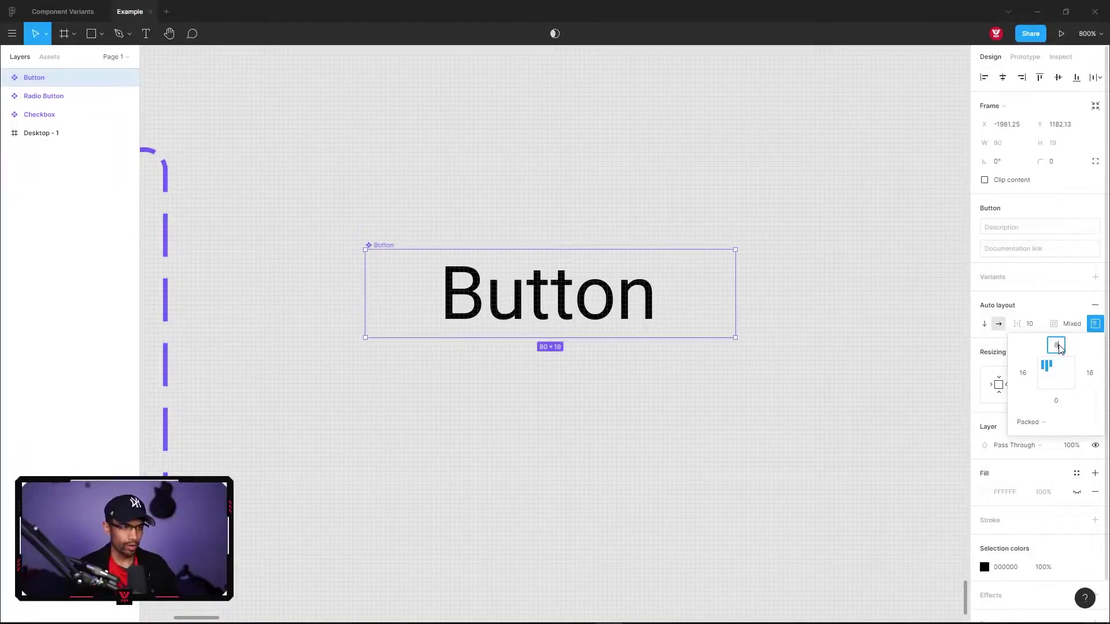
pyautogui.press('Tab')
pyautogui.write('8')
pyautogui.press('Return')
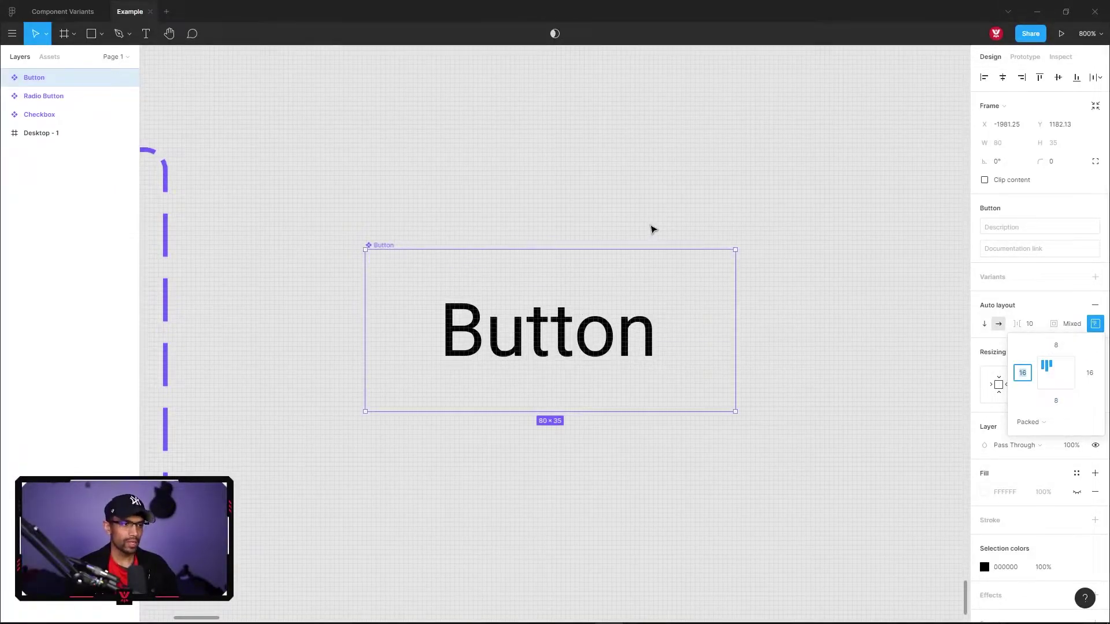
pyautogui.press('Escape')
pyautogui.click(592, 325)
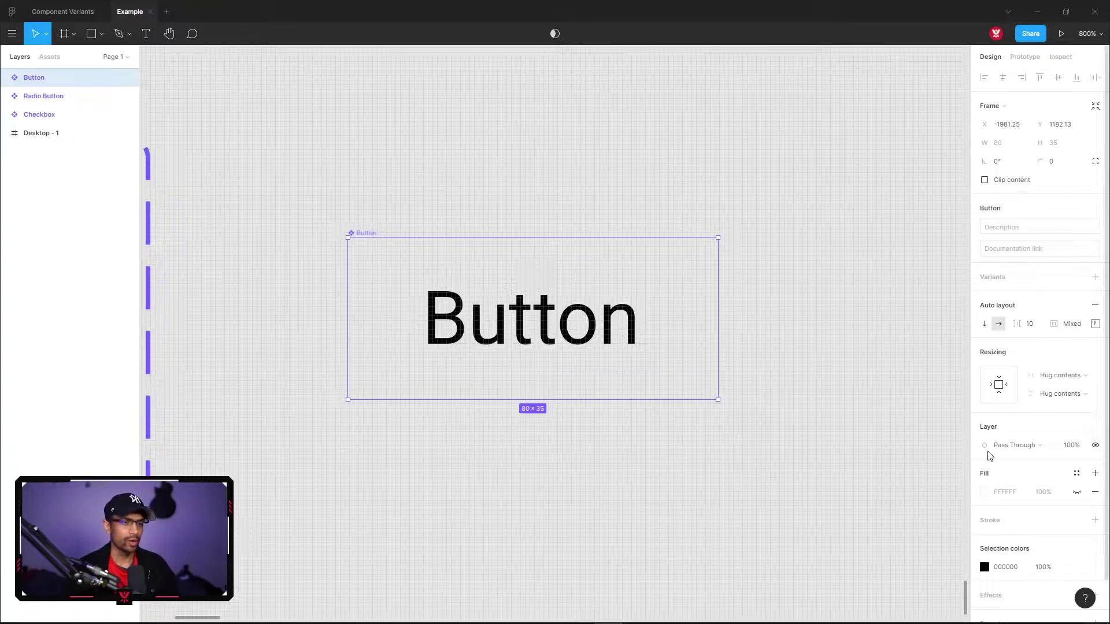
pyautogui.scroll(-1, 1072, 467)
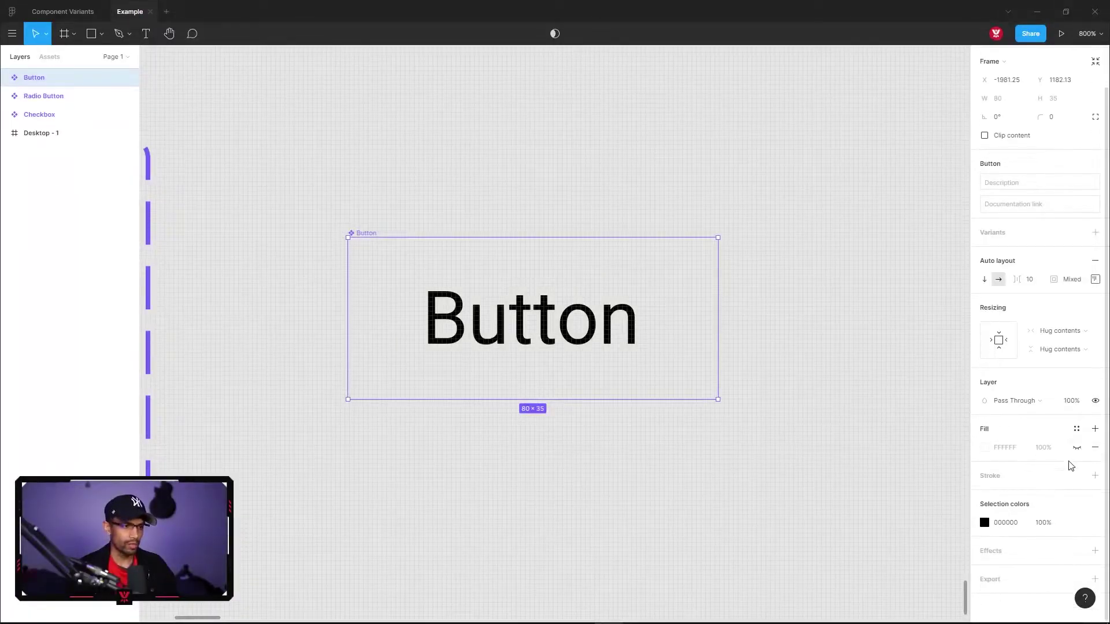
# Make the Button component's hidden fill visible and set it to black.
pyautogui.click(1076, 448)
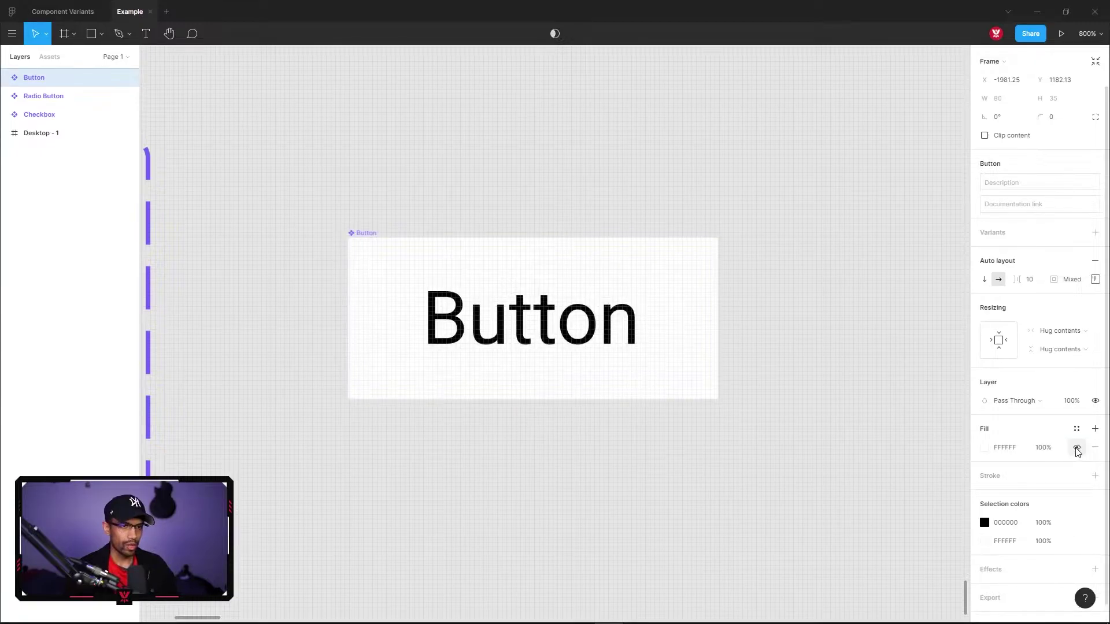
pyautogui.click(984, 447)
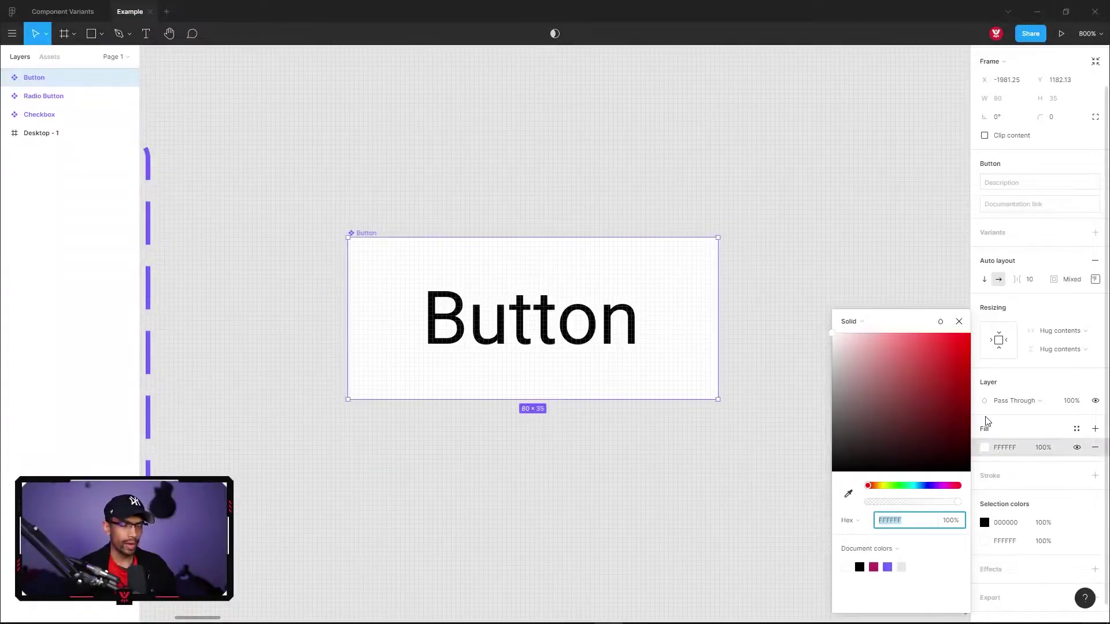
pyautogui.click(859, 567)
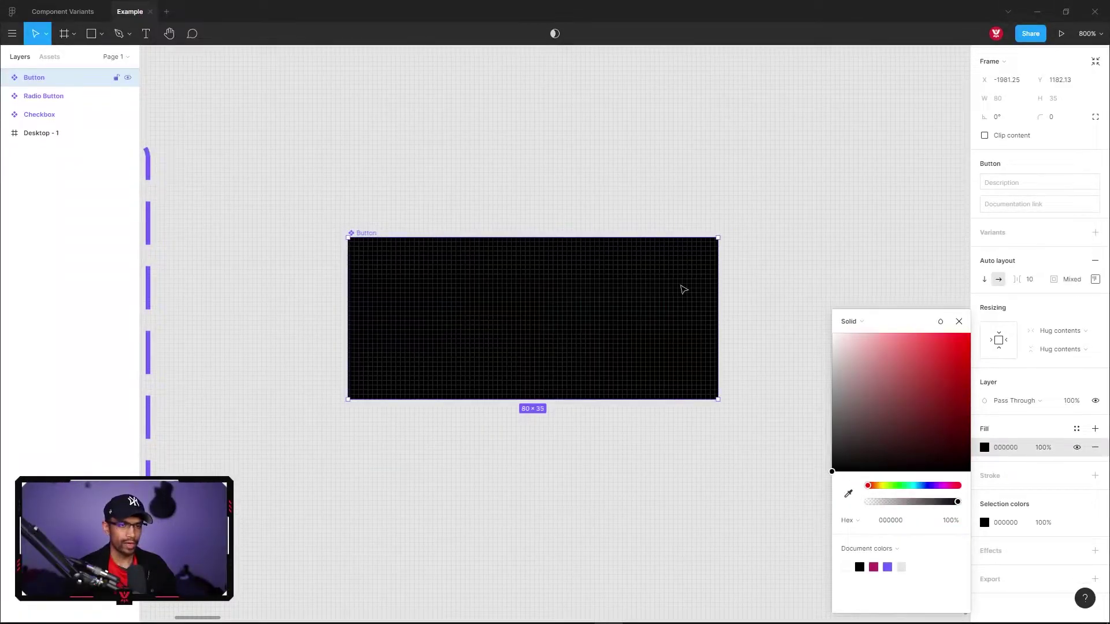
# Change the fill of the text inside the Button component to white.
pyautogui.doubleClick(517, 325)
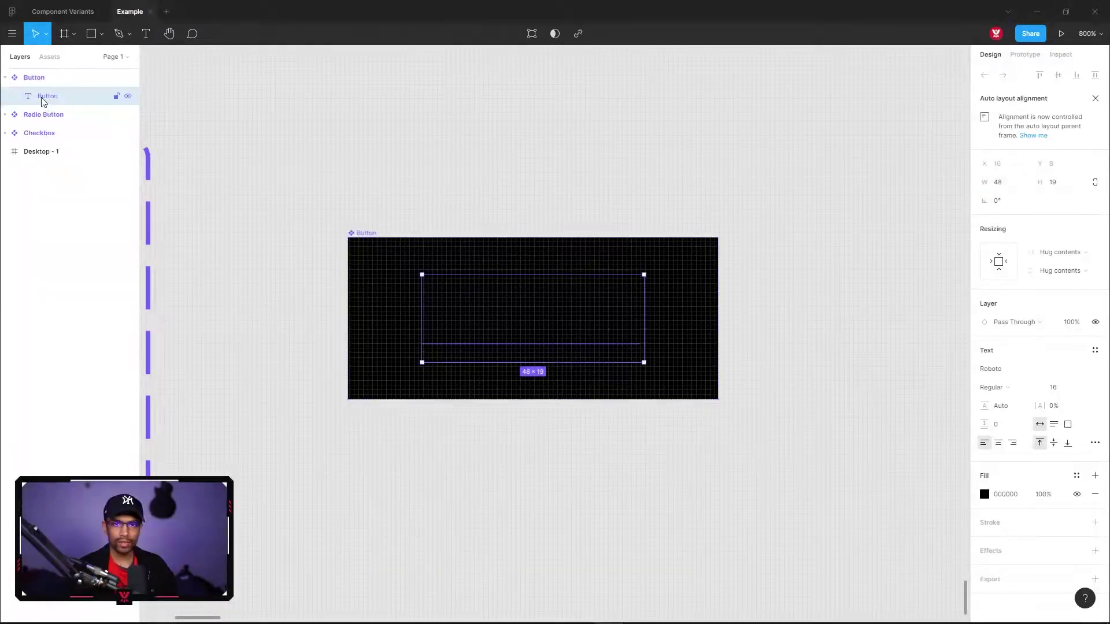
pyautogui.click(985, 494)
pyautogui.moveTo(877, 396); pyautogui.dragTo(727, 141)
pyautogui.click(727, 141)
pyautogui.hscroll(3, 588, 183)
pyautogui.hscroll(-2, 485, 188)
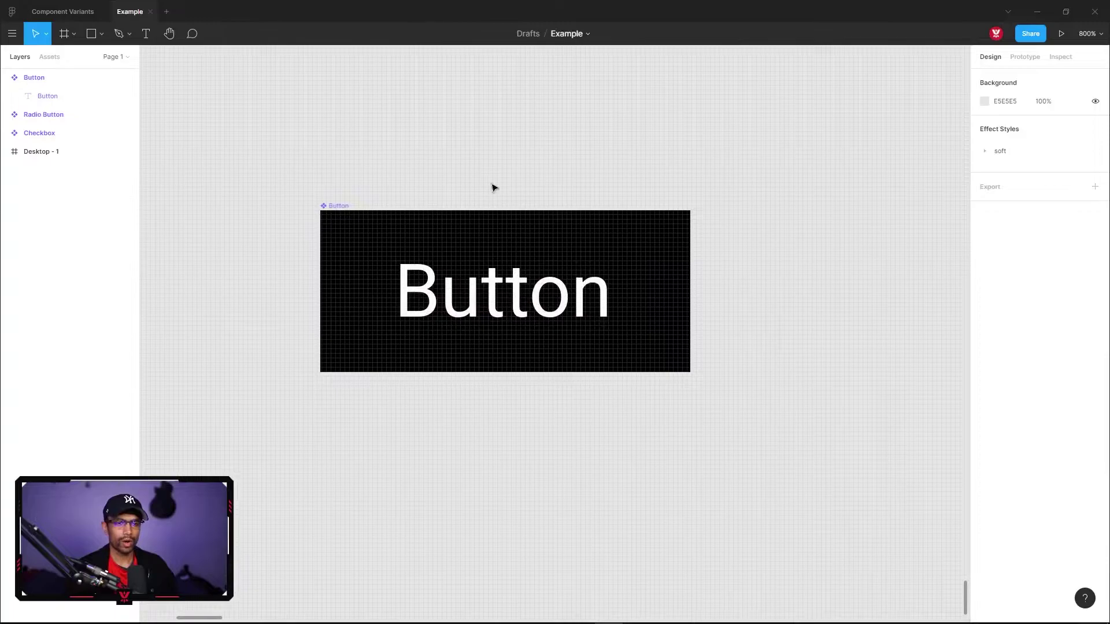
pyautogui.moveTo(490, 170); pyautogui.dragTo(460, 187)
# Set the corner radius of the Button component to 4.
pyautogui.click(308, 225)
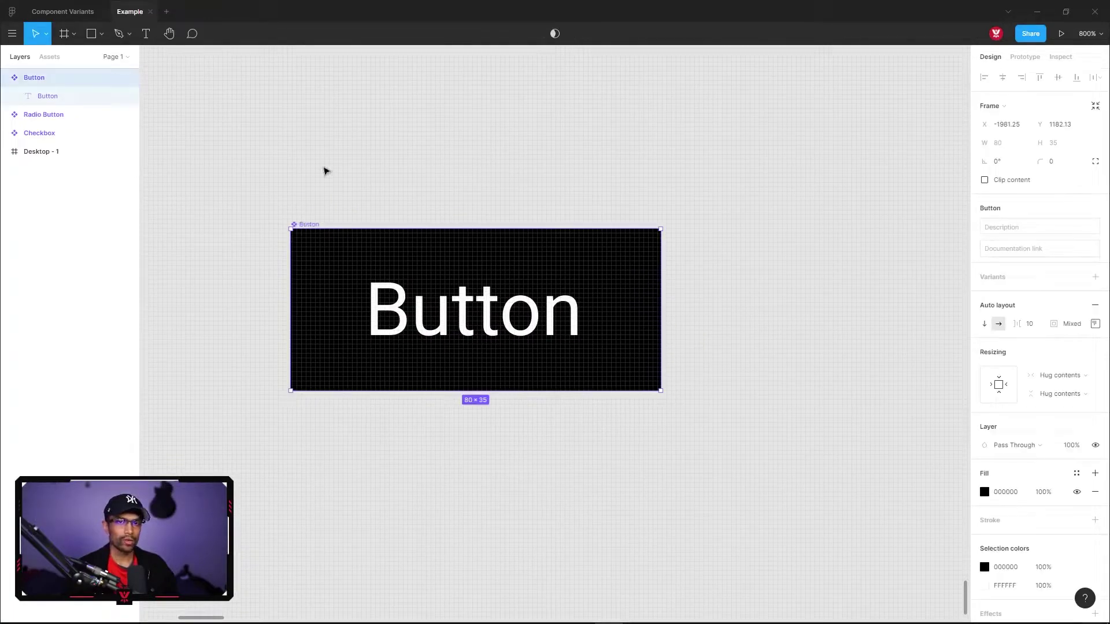
pyautogui.click(1061, 167)
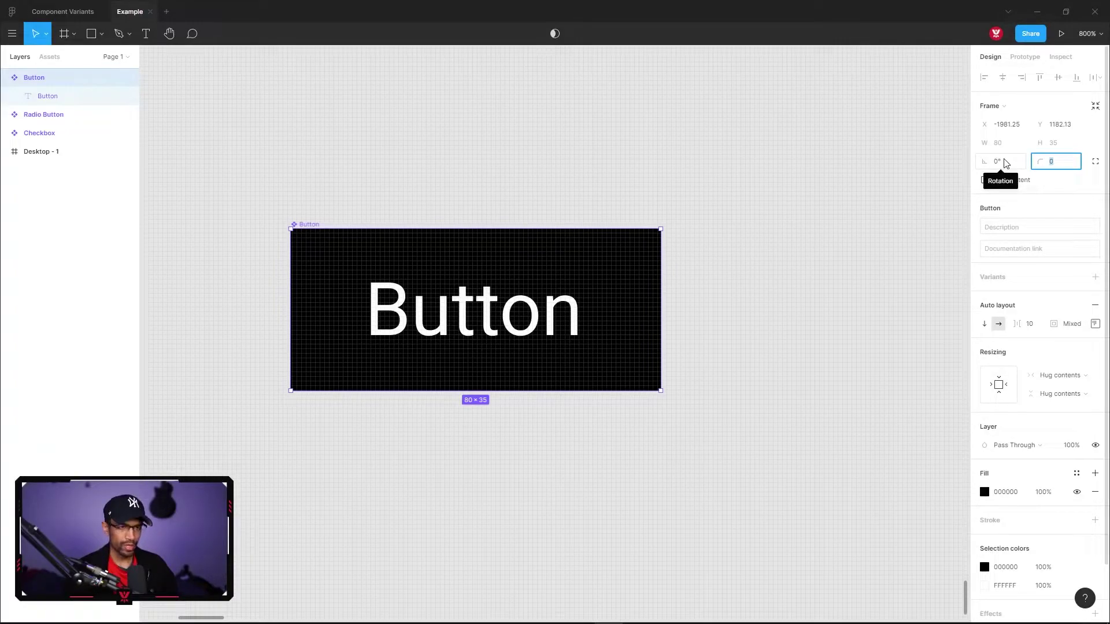
pyautogui.write('4')
pyautogui.press('Return')
pyautogui.scroll(-3, 444, 245)
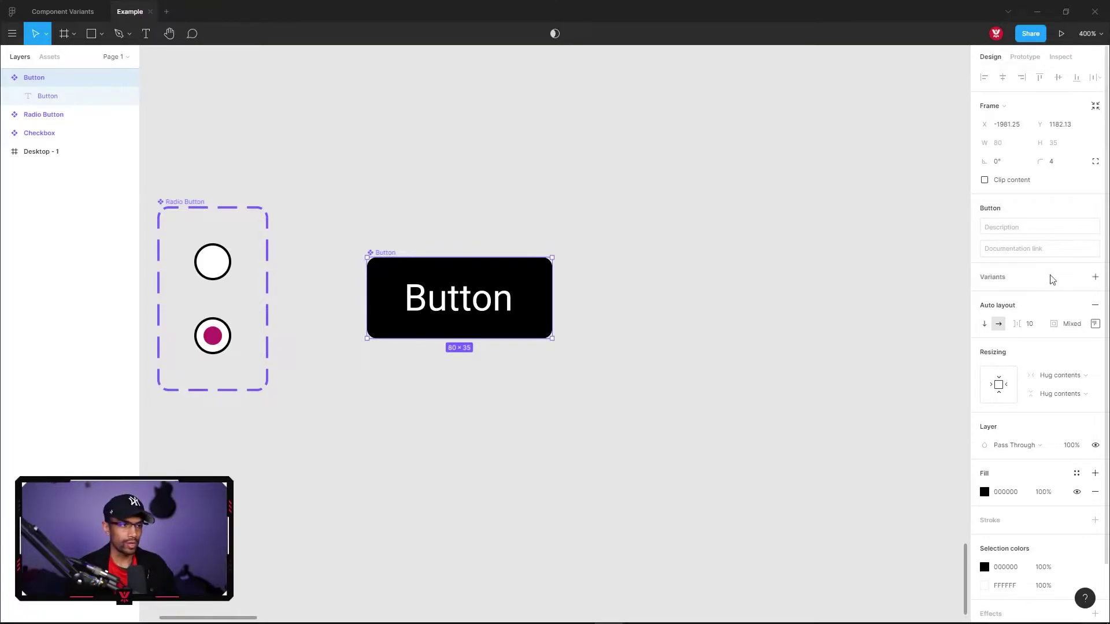
# Add a second variant to the Button component and rename the set's variant property to Style.
pyautogui.click(1093, 278)
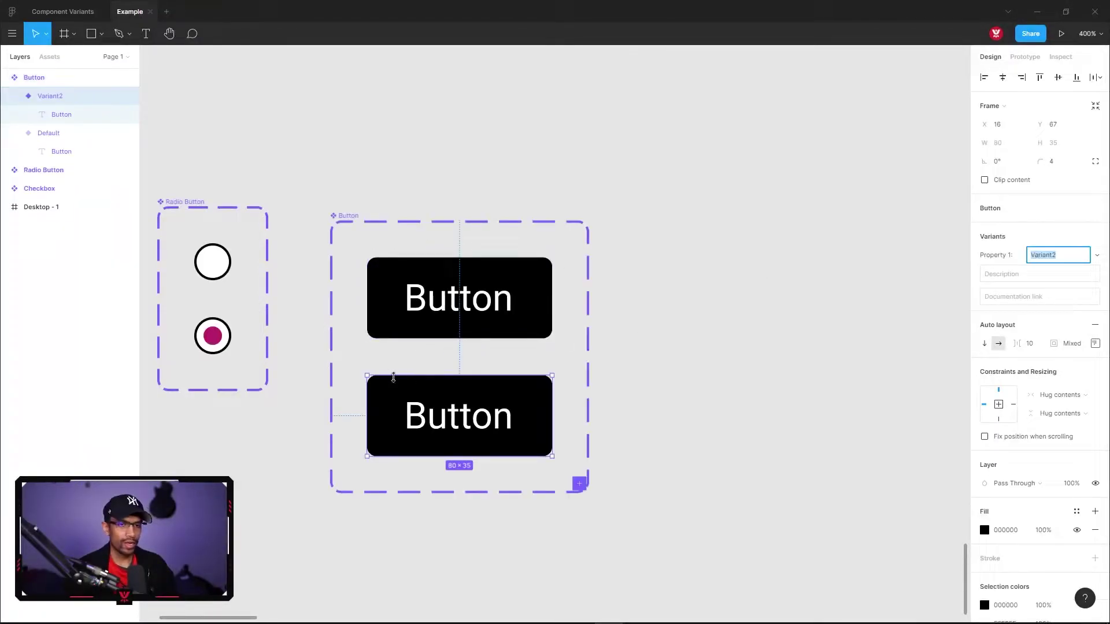
pyautogui.click(14, 96)
pyautogui.click(14, 114)
pyautogui.click(34, 79)
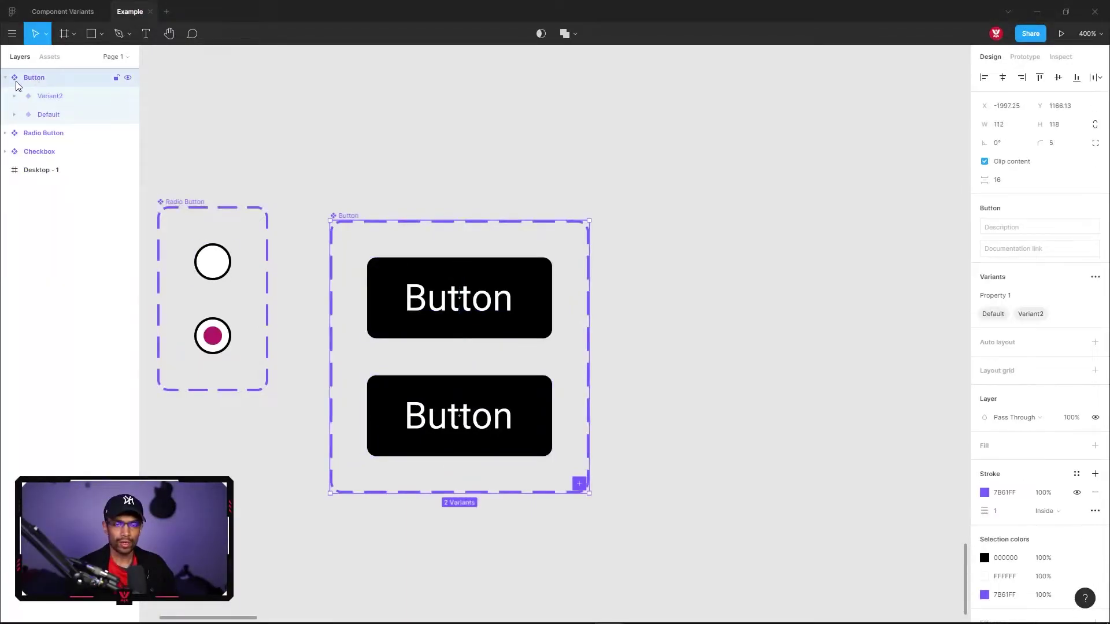
pyautogui.click(1027, 299)
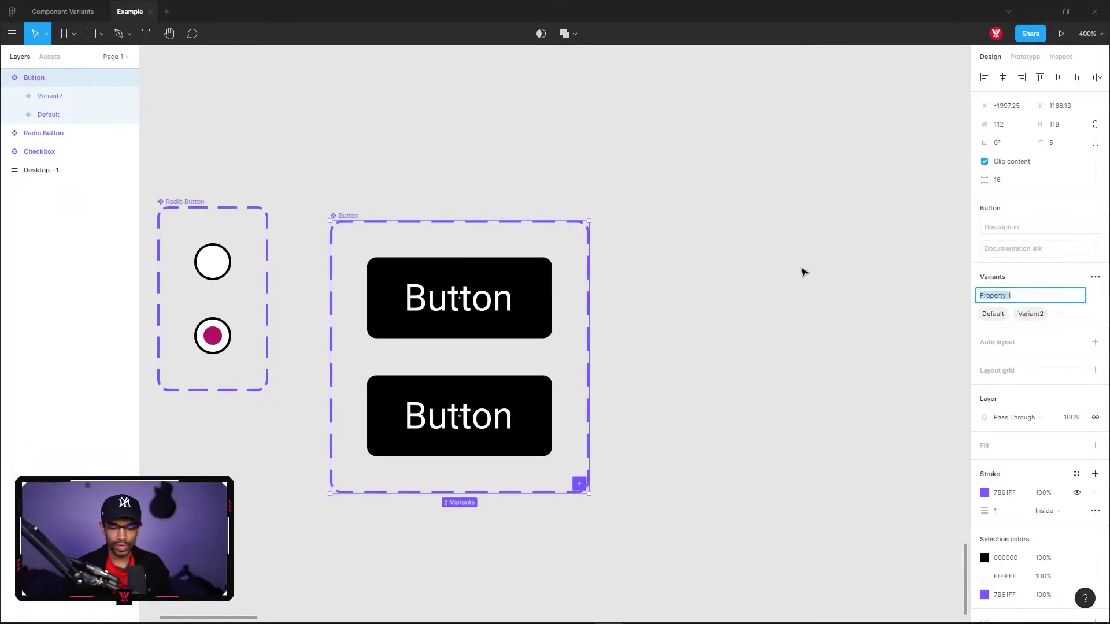
pyautogui.press('BackSpace')
pyautogui.write('Style')
pyautogui.press('Return')
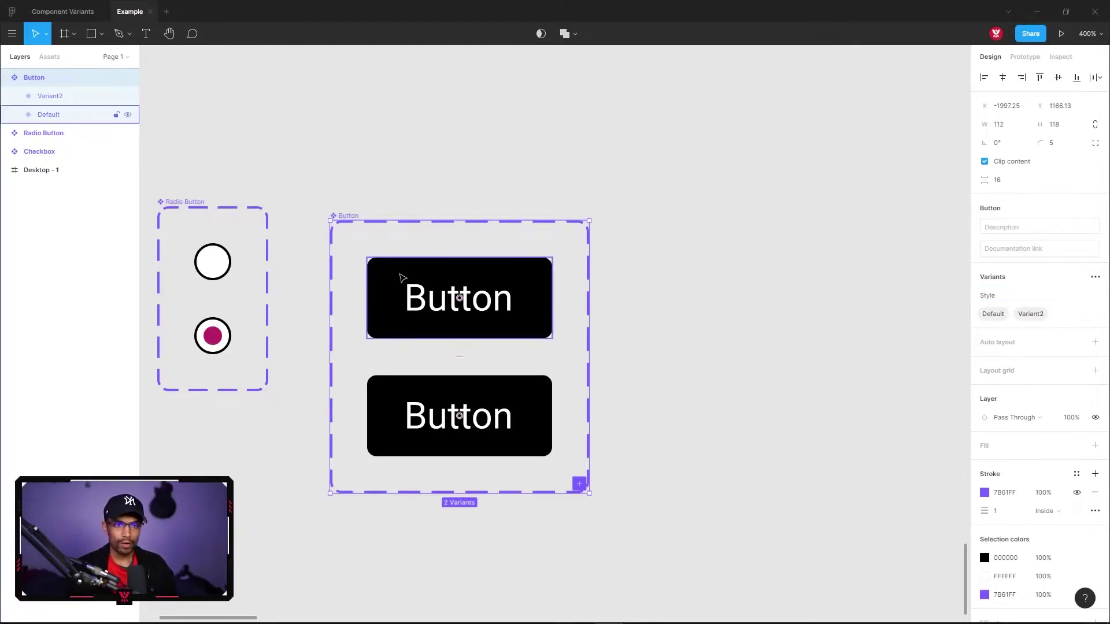
# Set the Style value to Primary for the first Button variant and Secondary for the second.
pyautogui.click(389, 278)
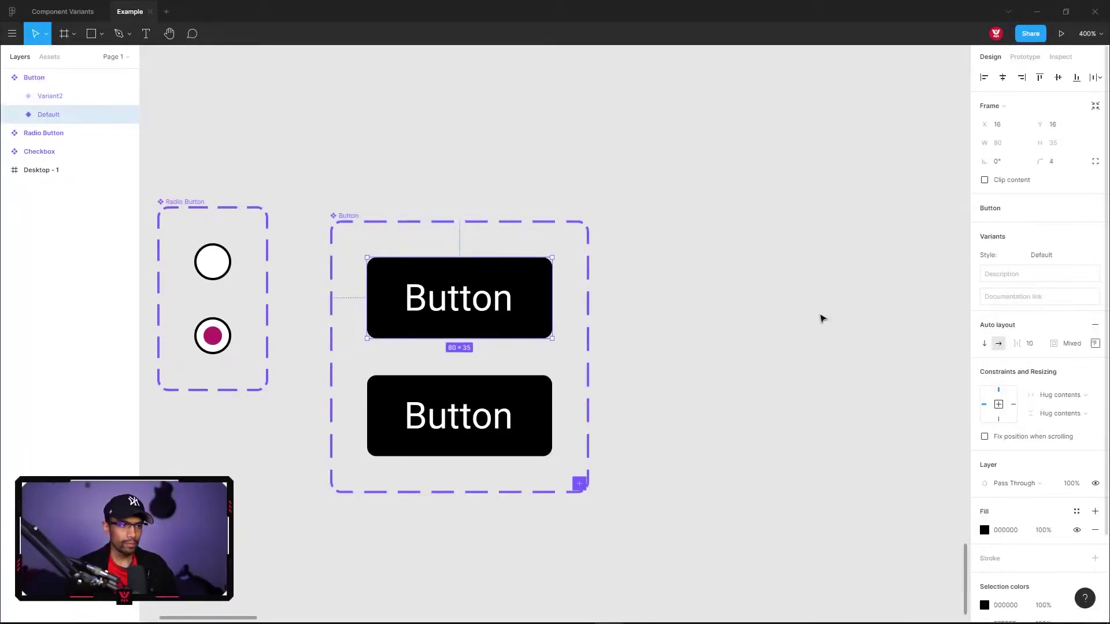
pyautogui.click(1043, 255)
pyautogui.write('Primary')
pyautogui.press('Return')
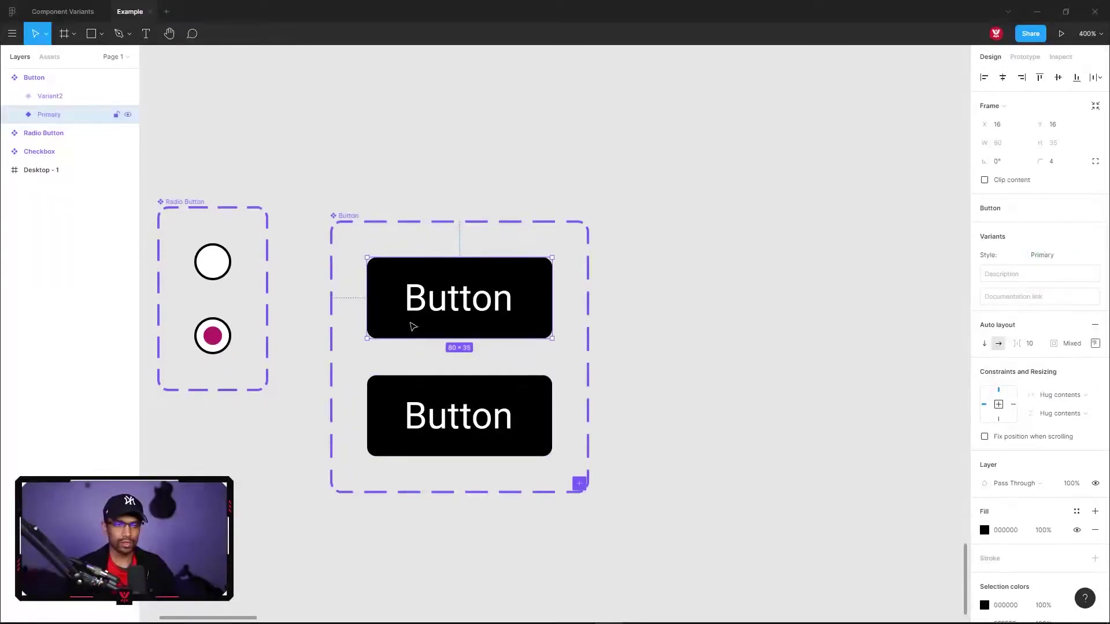
pyautogui.click(482, 378)
pyautogui.click(1068, 257)
pyautogui.write('Secondary')
pyautogui.press('Return')
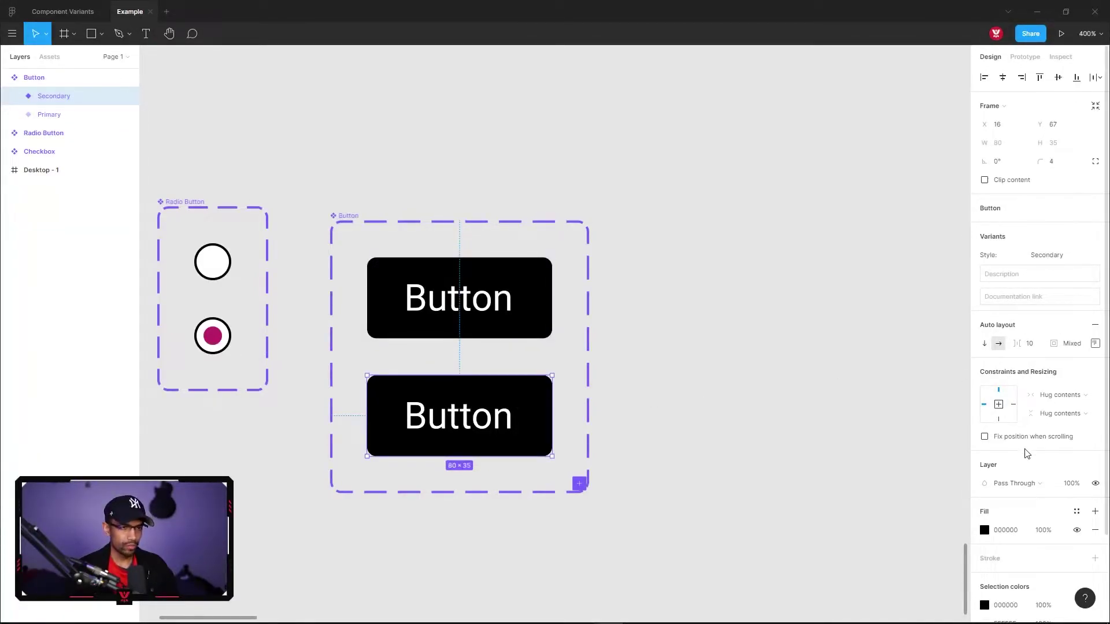
# Hide the Secondary variant's black fill and add a 1 px black inside stroke.
pyautogui.scroll(-3, 1026, 457)
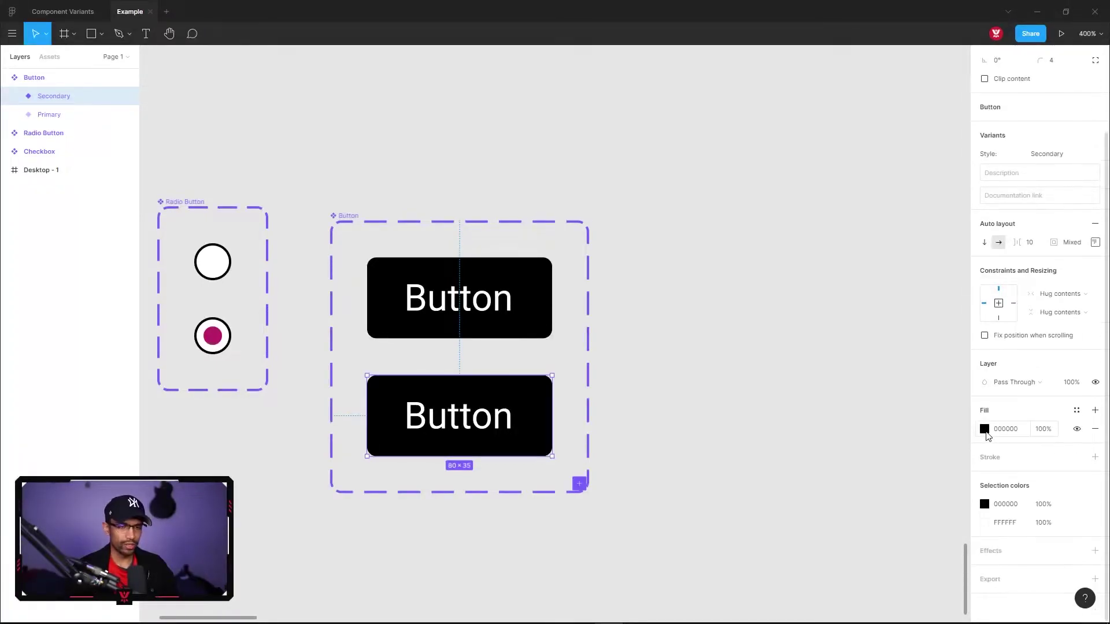
pyautogui.click(1076, 430)
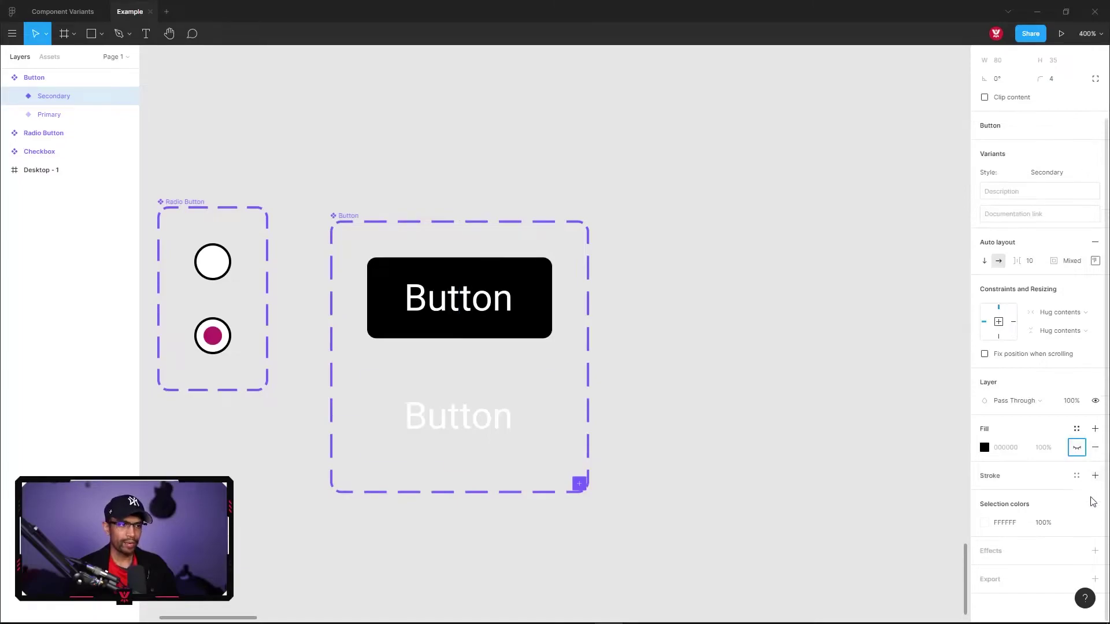
pyautogui.click(1095, 475)
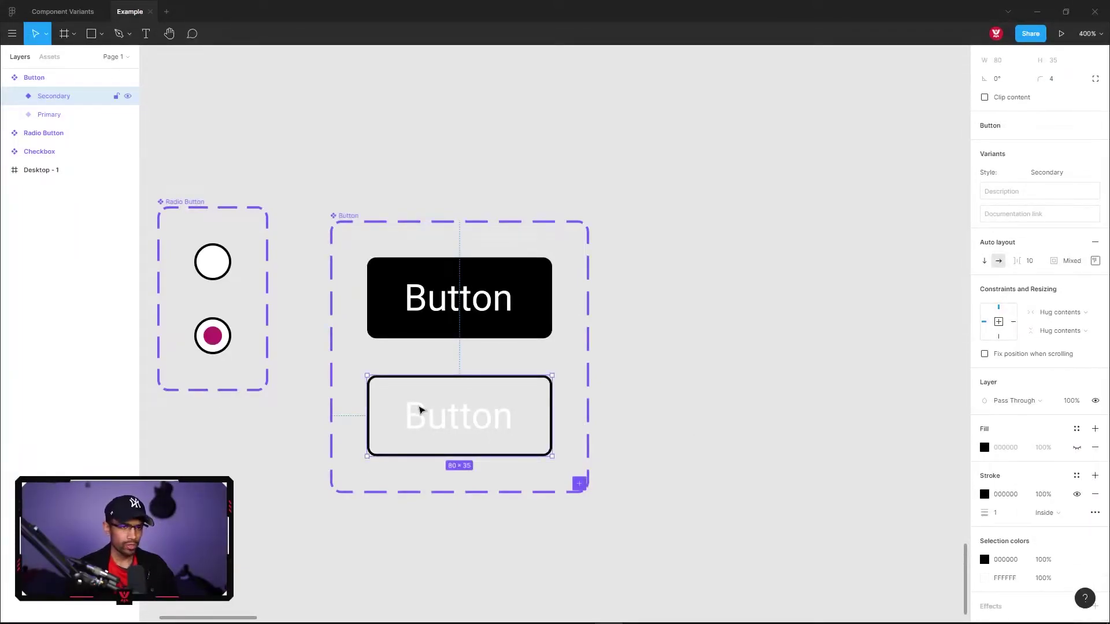
# Set the Secondary variant's text fill to 000000 and select the whole Button component set.
pyautogui.doubleClick(435, 421)
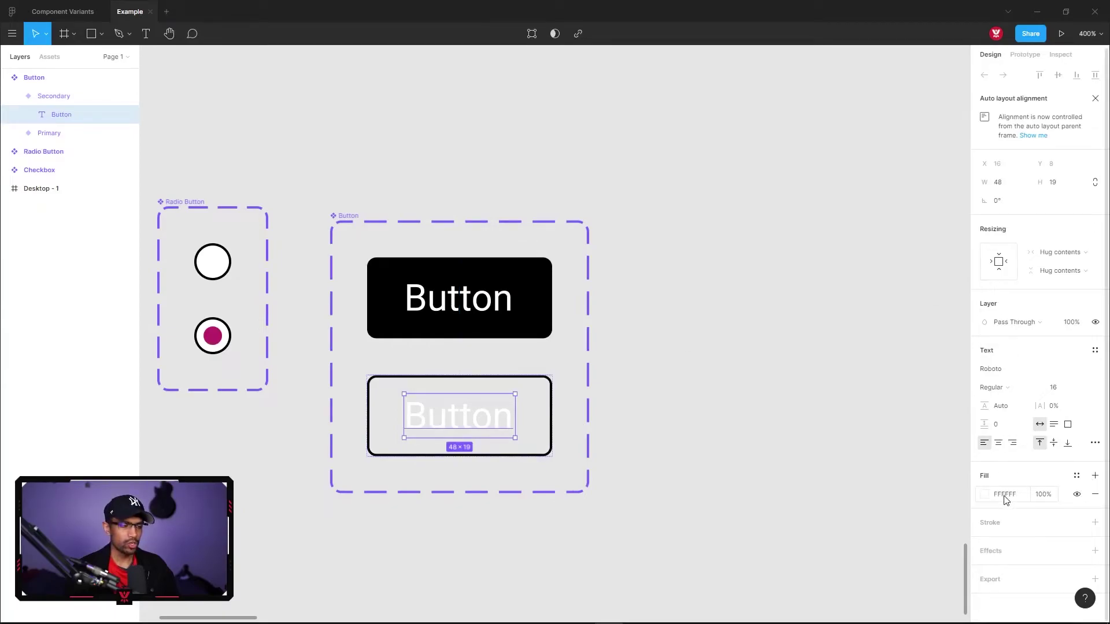
pyautogui.click(984, 494)
pyautogui.write('000000')
pyautogui.press('Return')
pyautogui.click(670, 316)
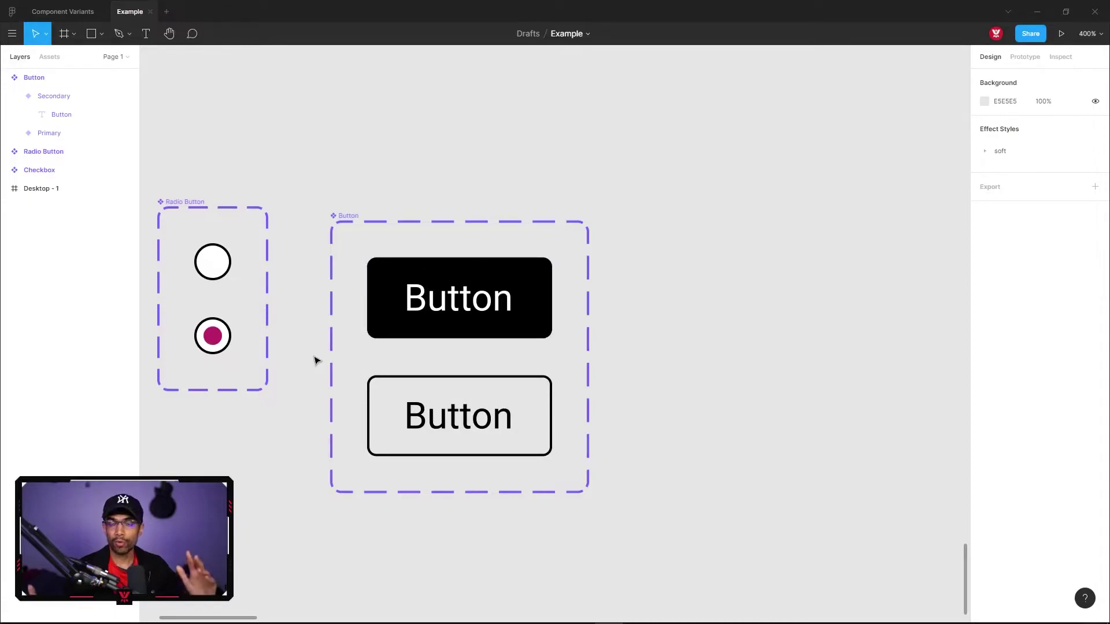
pyautogui.click(517, 255)
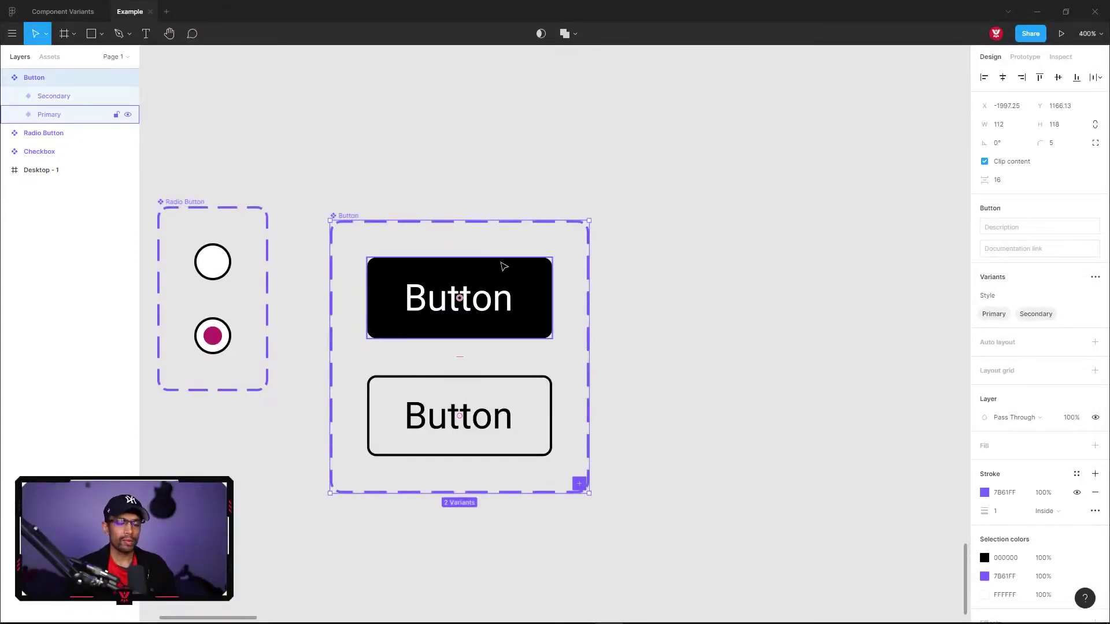
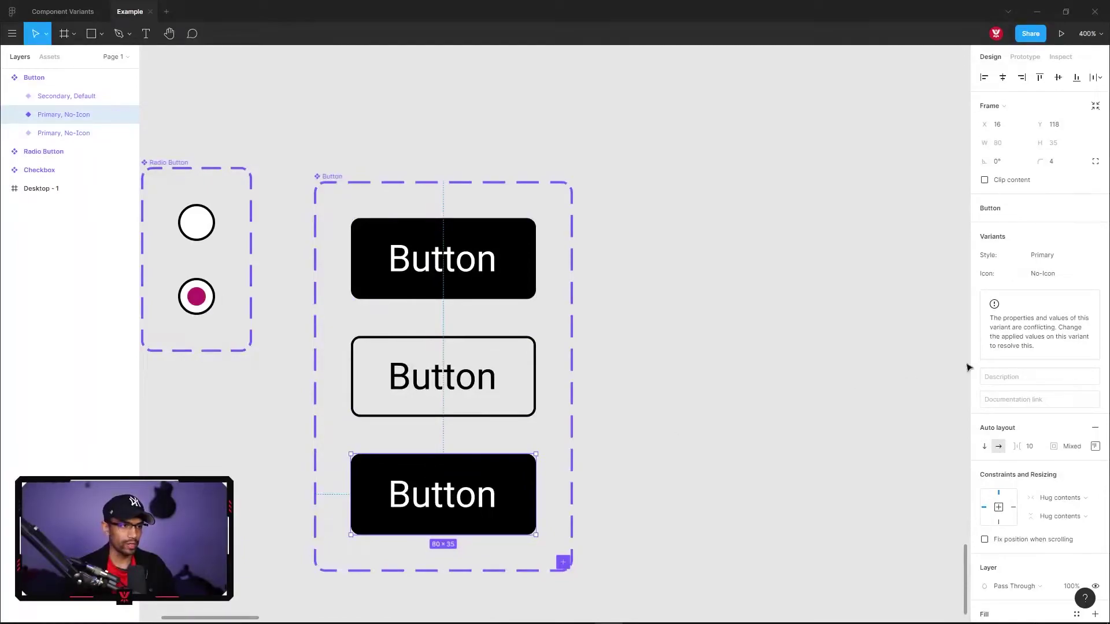
# Set the Icon value of the third Button variant, the duplicated Primary one, to With-Icon.
pyautogui.click(1055, 280)
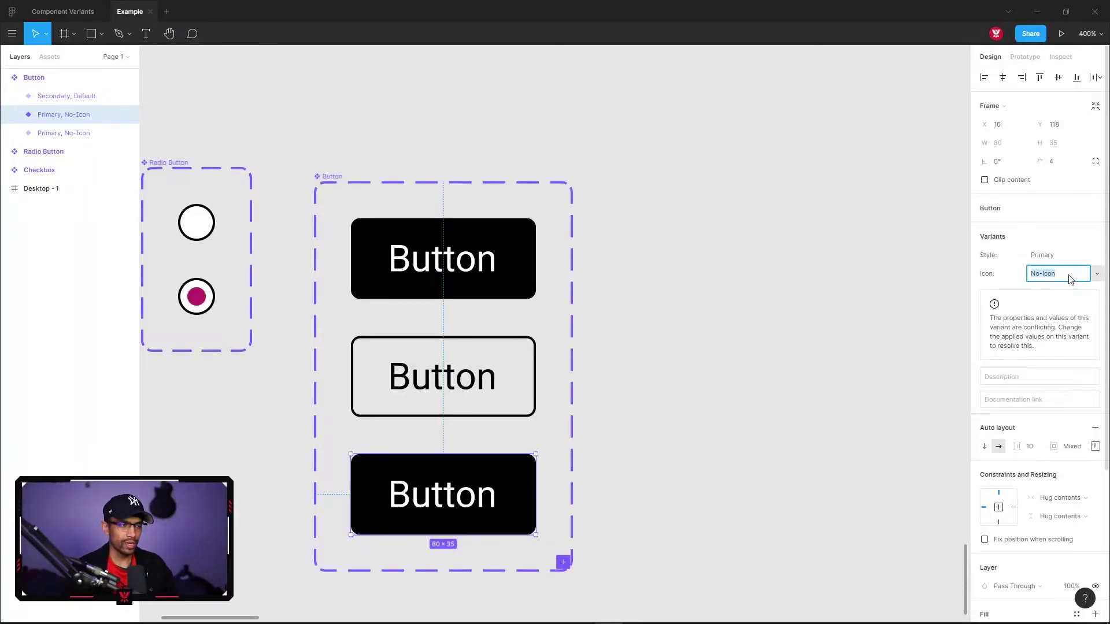
pyautogui.press('BackSpace')
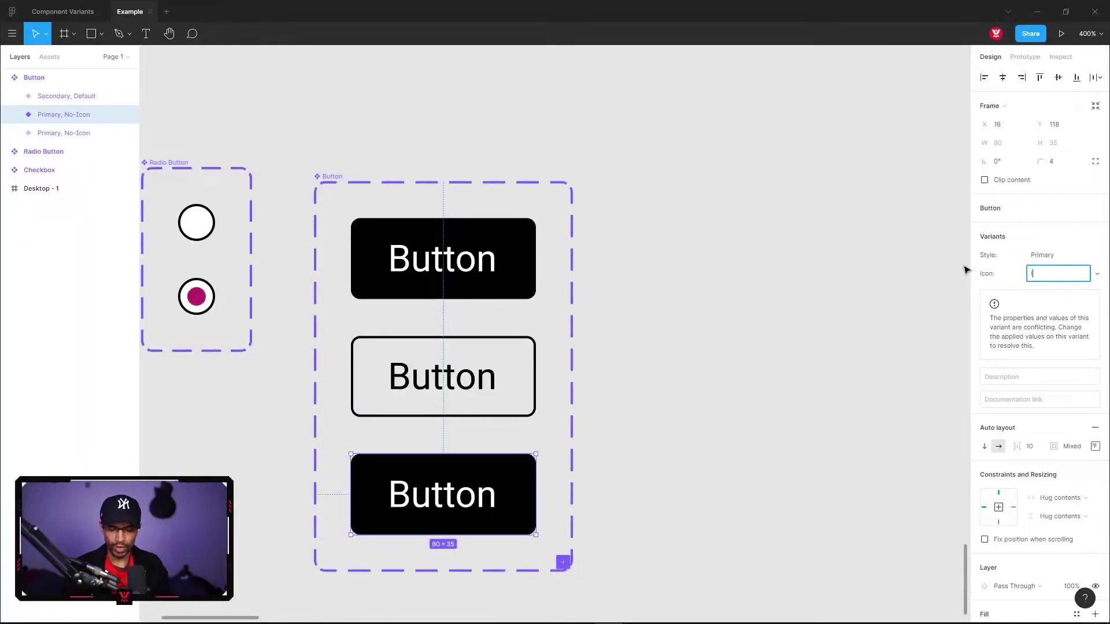
pyautogui.write('With')
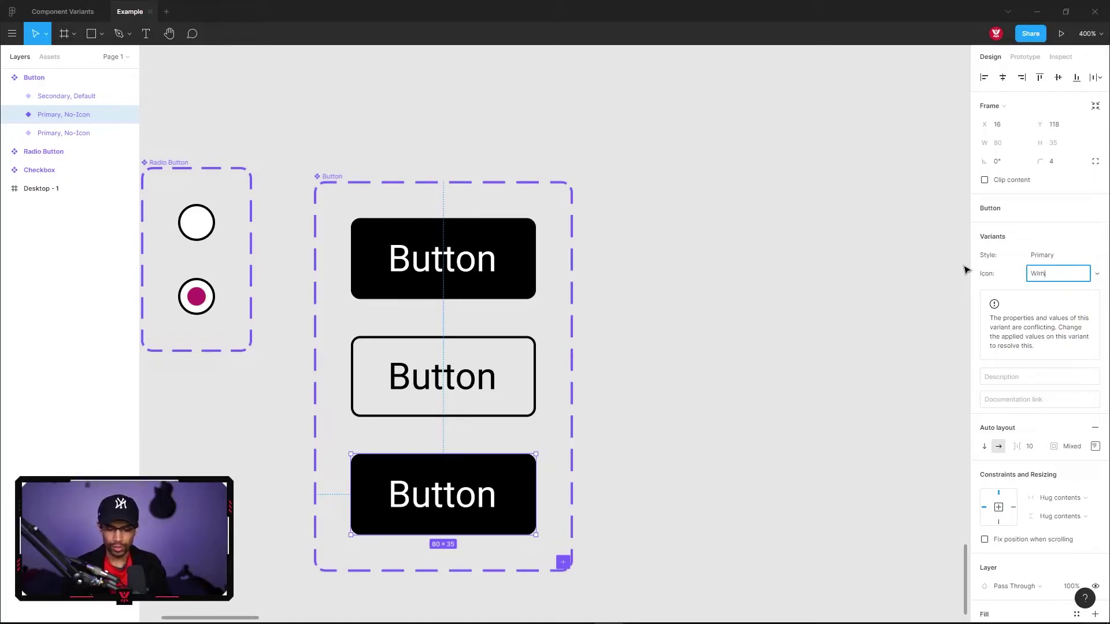
pyautogui.write('-Icon')
pyautogui.press('Return')
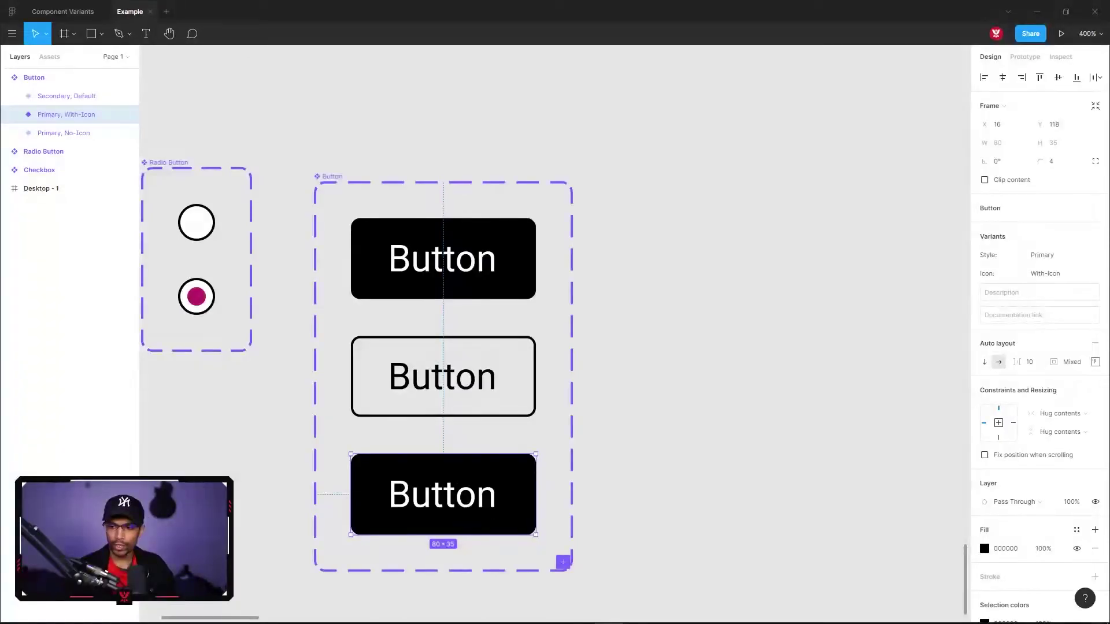
# Insert a white right-arrow icon from the icon library after the text in the Primary, With-Icon variant.
pyautogui.hotkey('ctrl', 'alt', 'p')
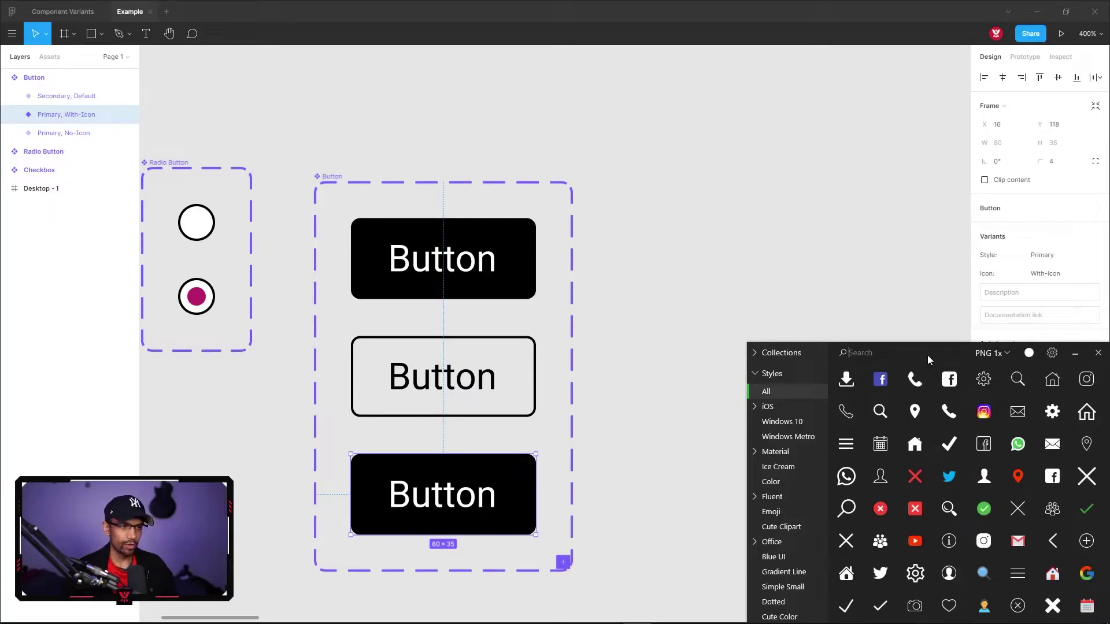
pyautogui.click(847, 382)
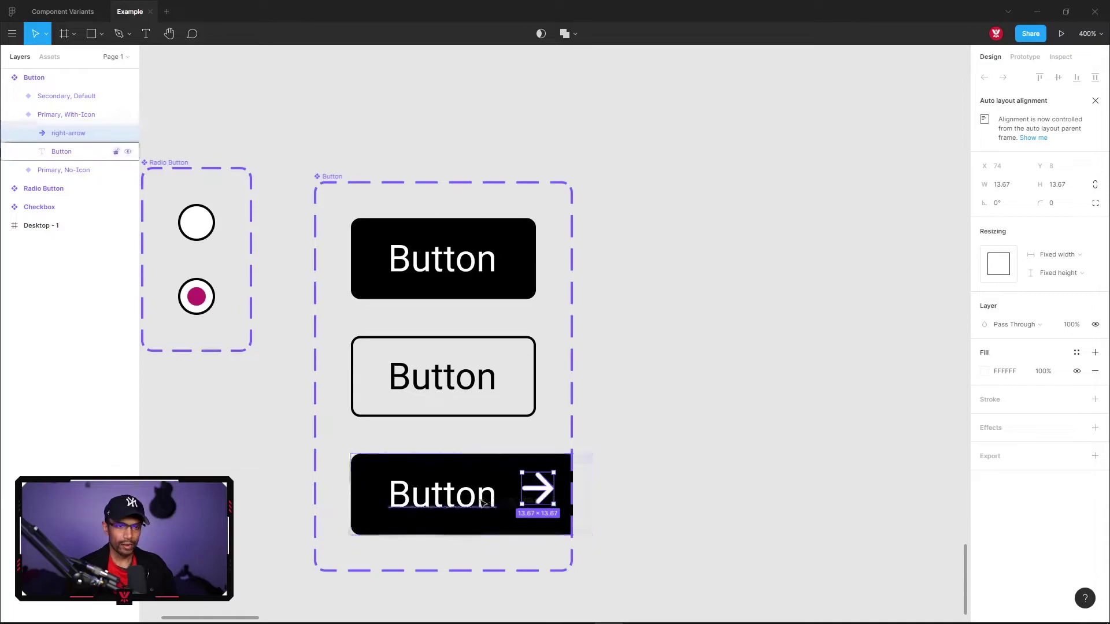
# Center the auto layout alignment of the Primary, With-Icon variant.
pyautogui.click(428, 460)
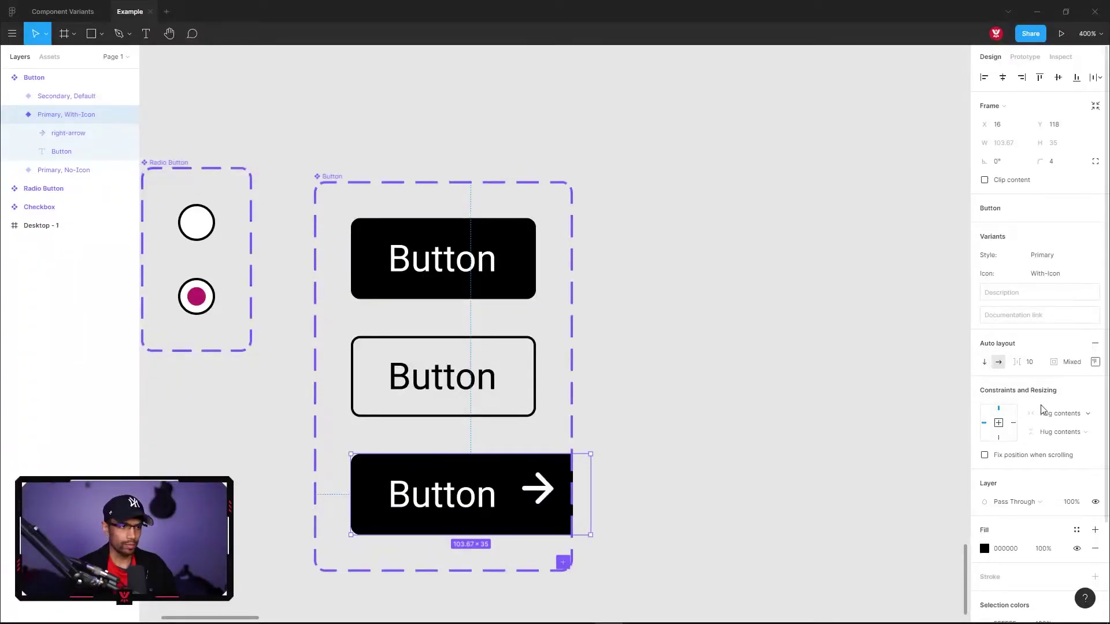
pyautogui.click(1094, 363)
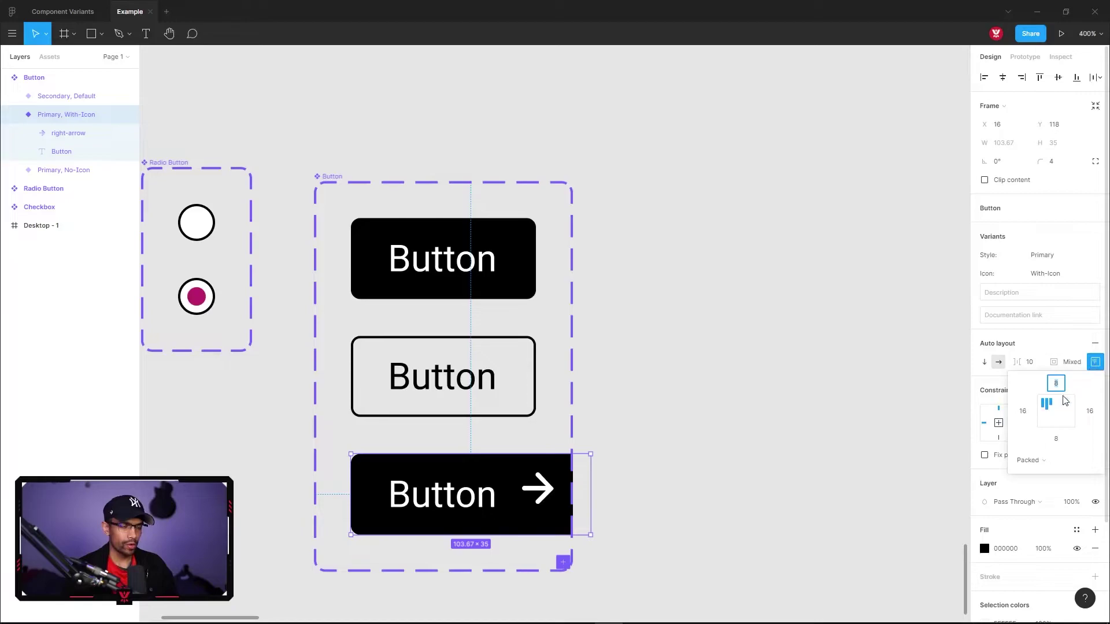
pyautogui.click(1057, 414)
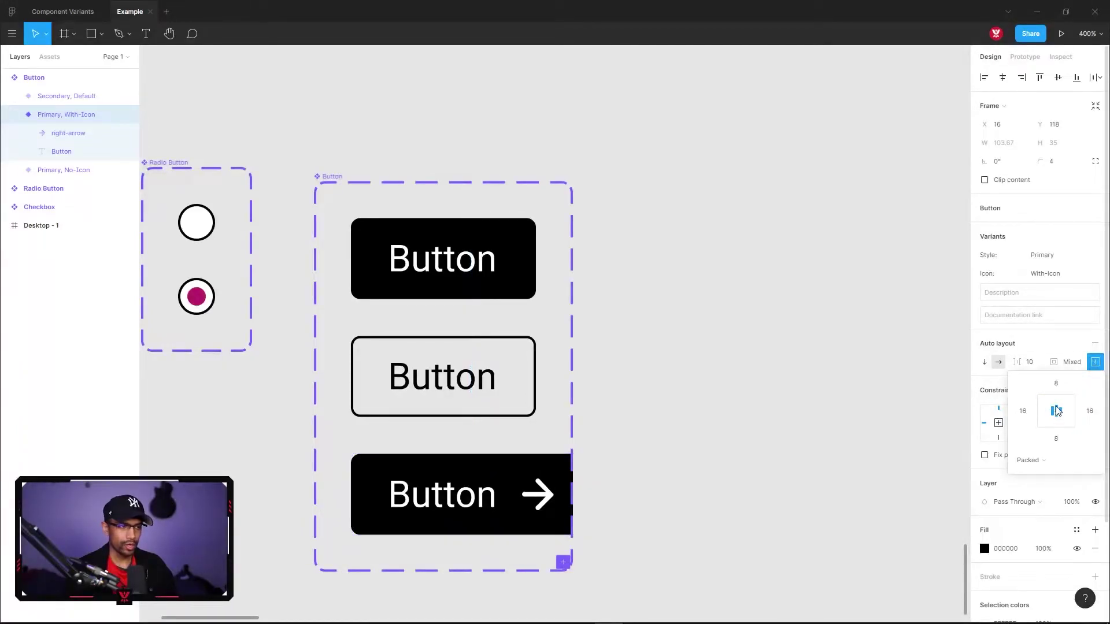
pyautogui.click(1043, 347)
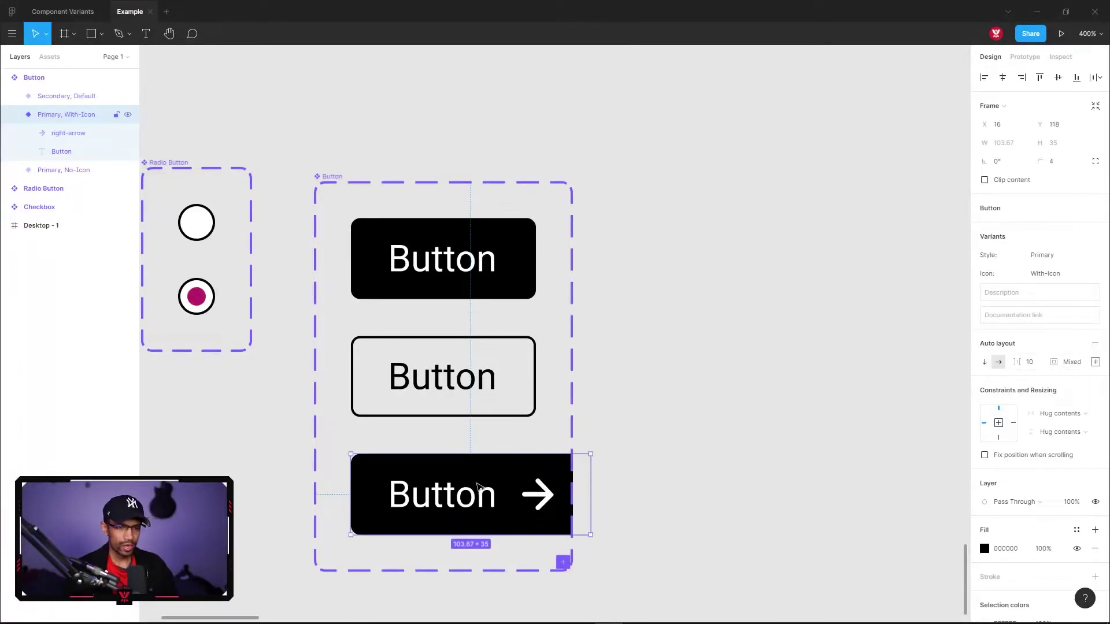
# Set the auto layout spacing between text and arrow in the Primary, With-Icon variant to 8.
pyautogui.click(1036, 367)
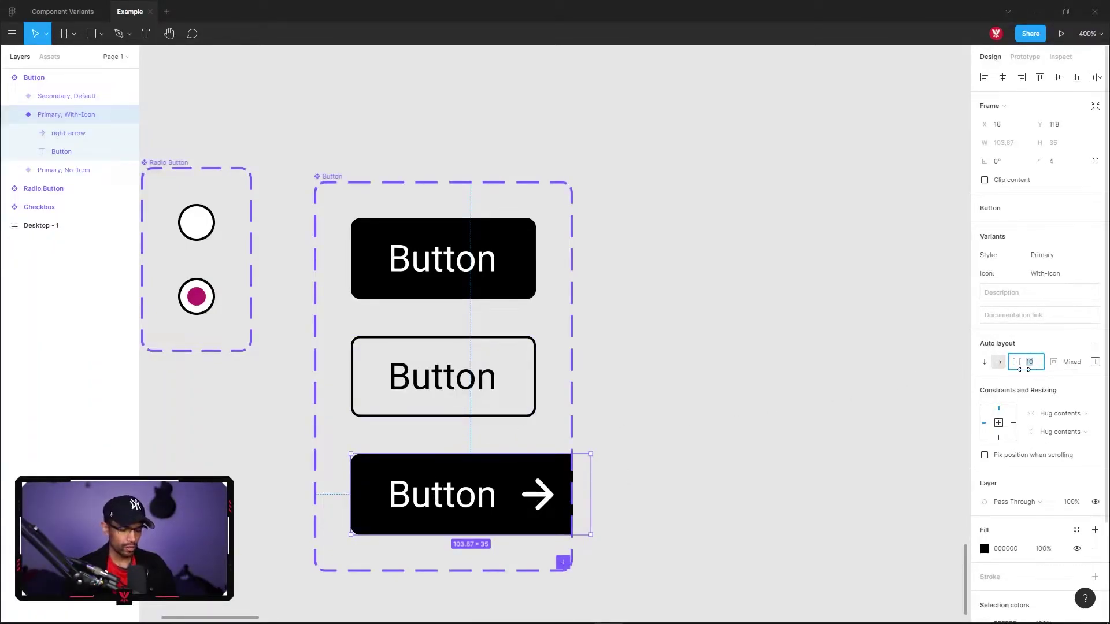
pyautogui.write('8')
pyautogui.press('Return')
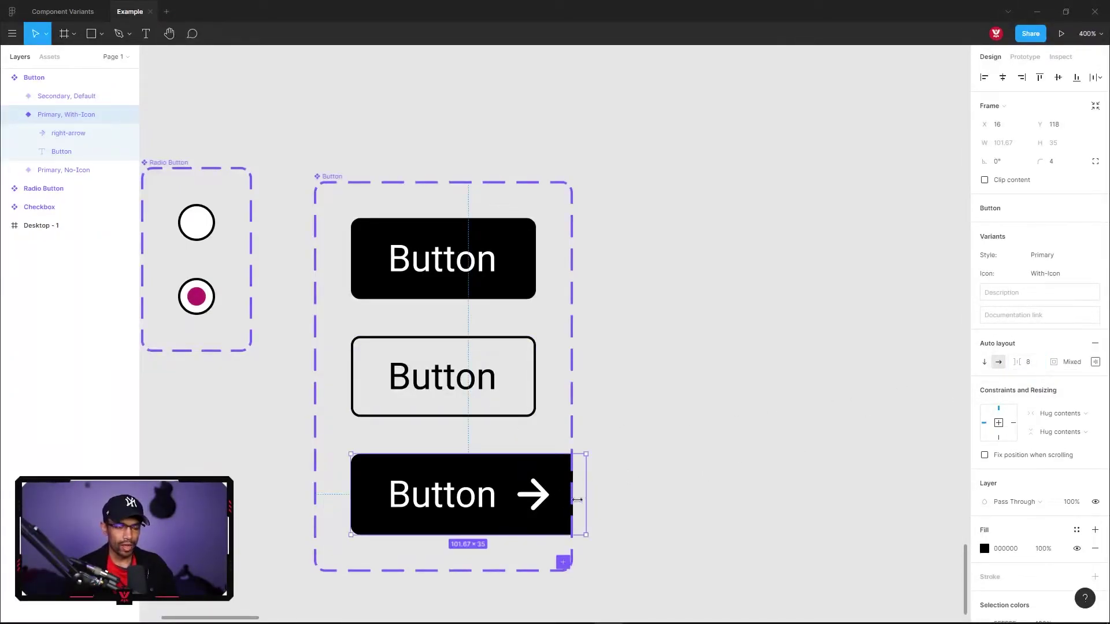
pyautogui.click(680, 441)
pyautogui.click(480, 473)
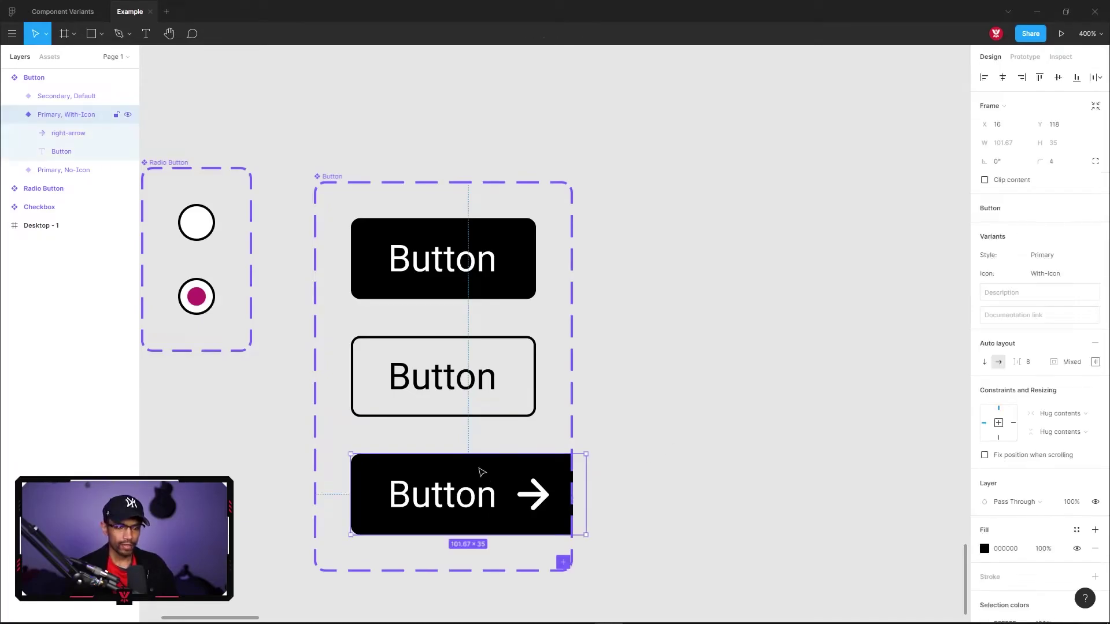
# Widen the Button component set to about 169 so the Primary, With-Icon variant fits inside its frame.
pyautogui.click(327, 176)
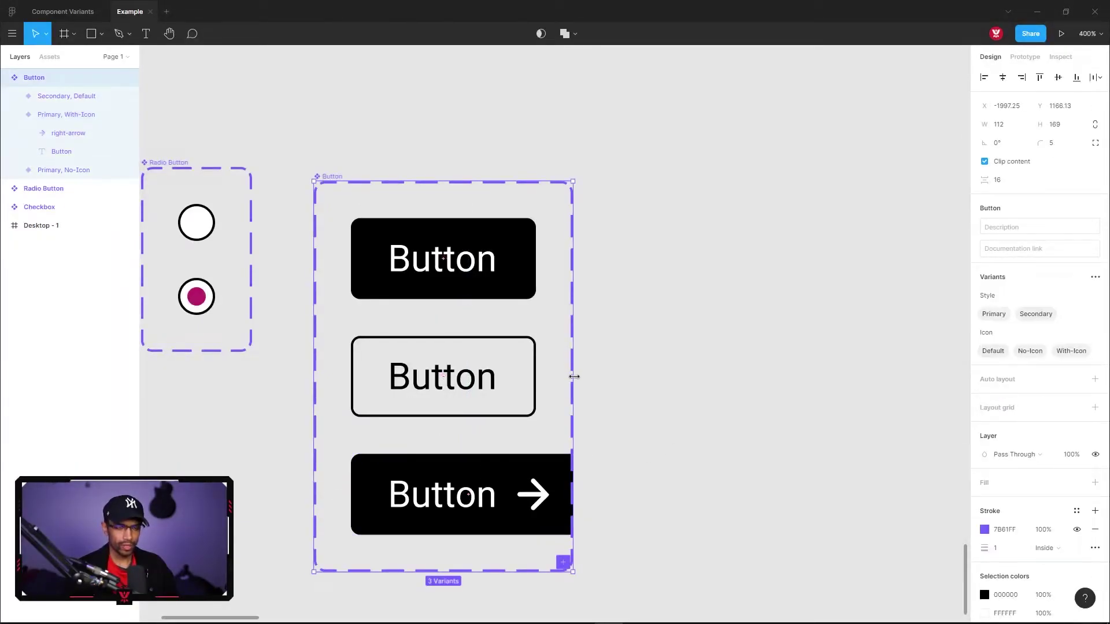
pyautogui.moveTo(577, 376); pyautogui.dragTo(704, 377)
pyautogui.click(694, 425)
pyautogui.scroll(-1, 635, 410)
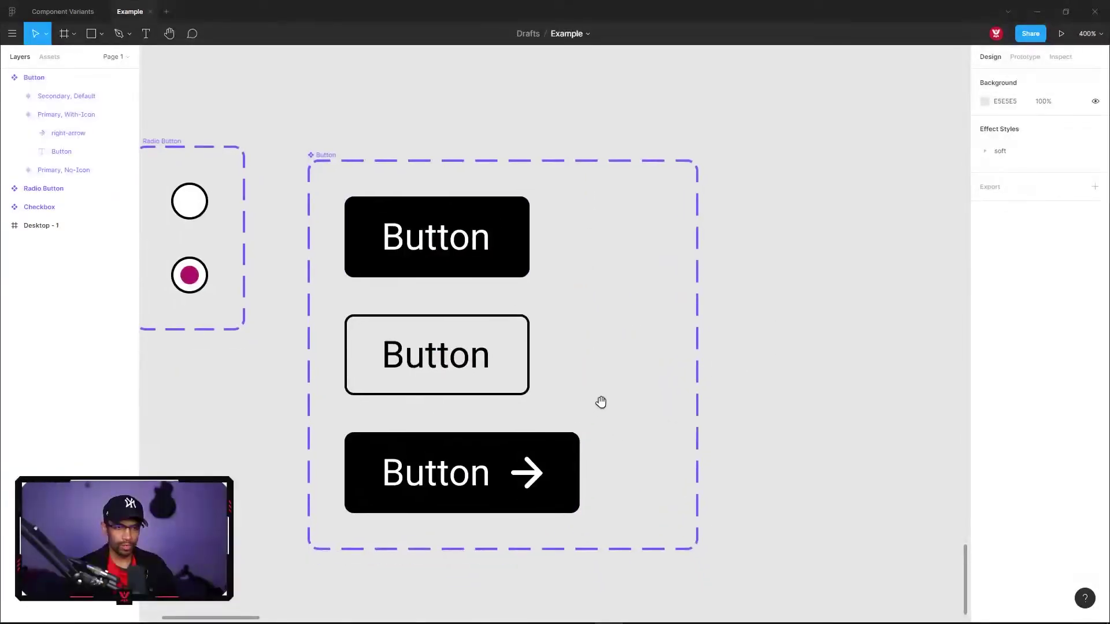
# Check the spacing around the right arrow and the text, and the auto layout alignment, in the Primary, With-Icon variant.
pyautogui.click(544, 472)
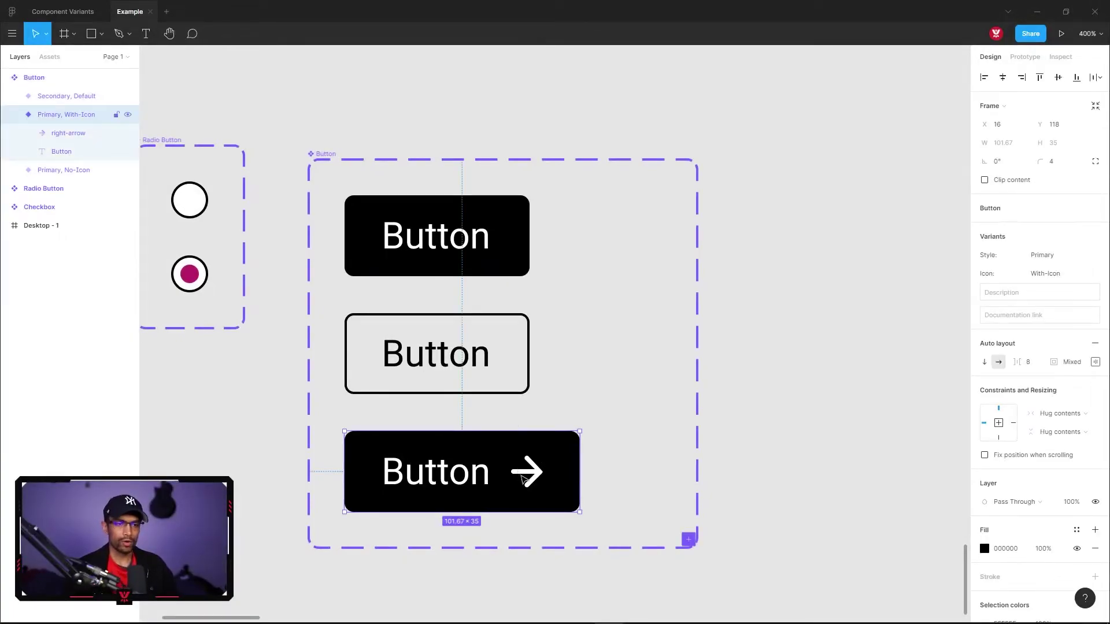
pyautogui.doubleClick(526, 471)
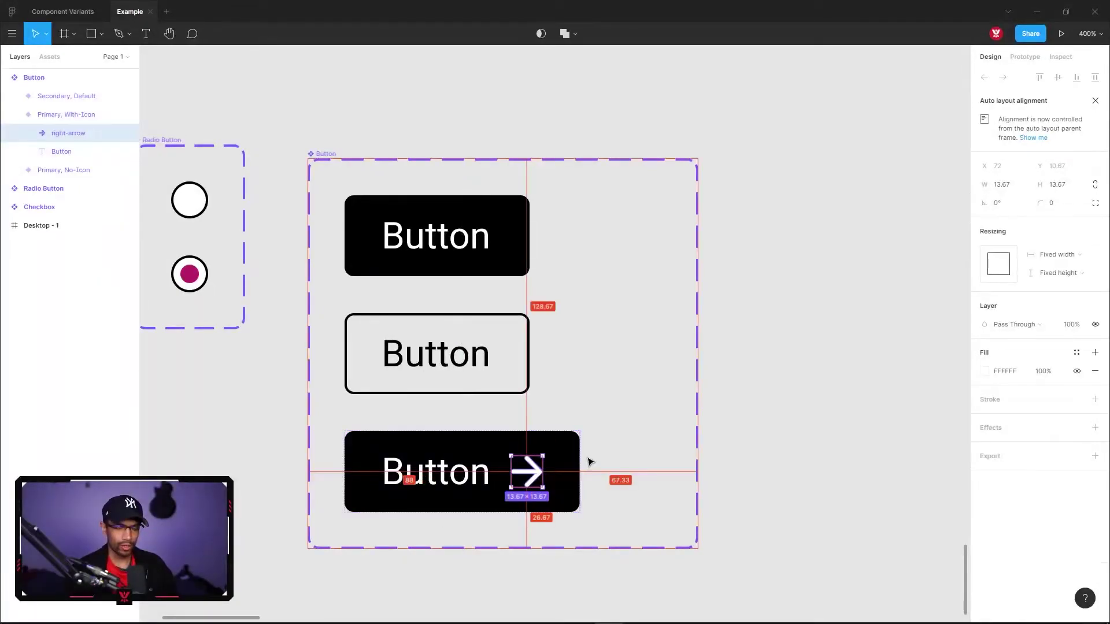
pyautogui.press('alt')
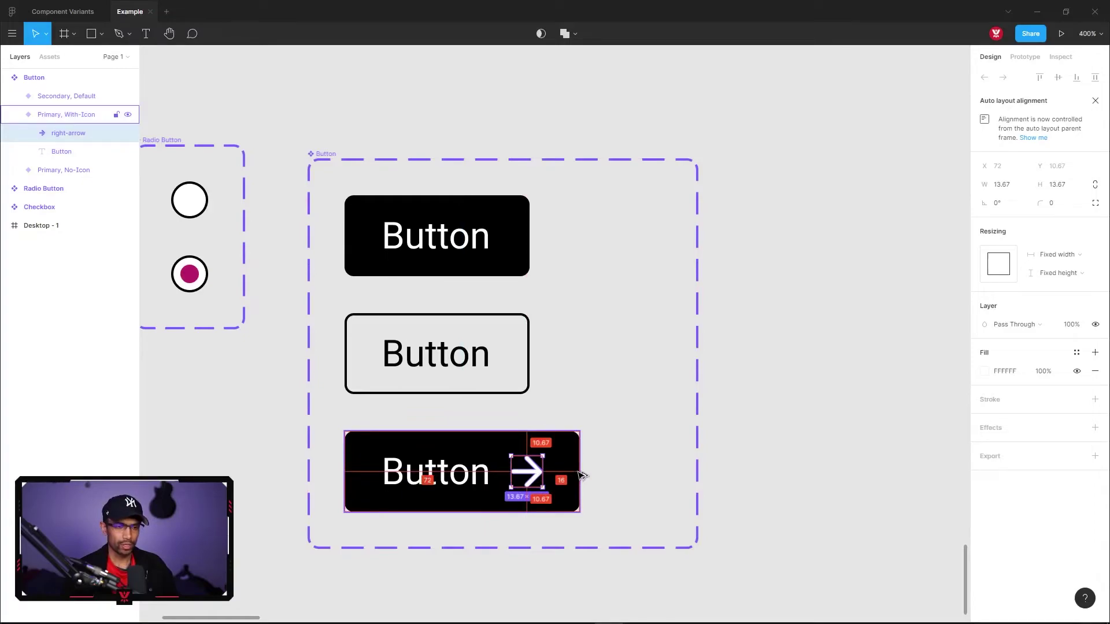
pyautogui.click(404, 471)
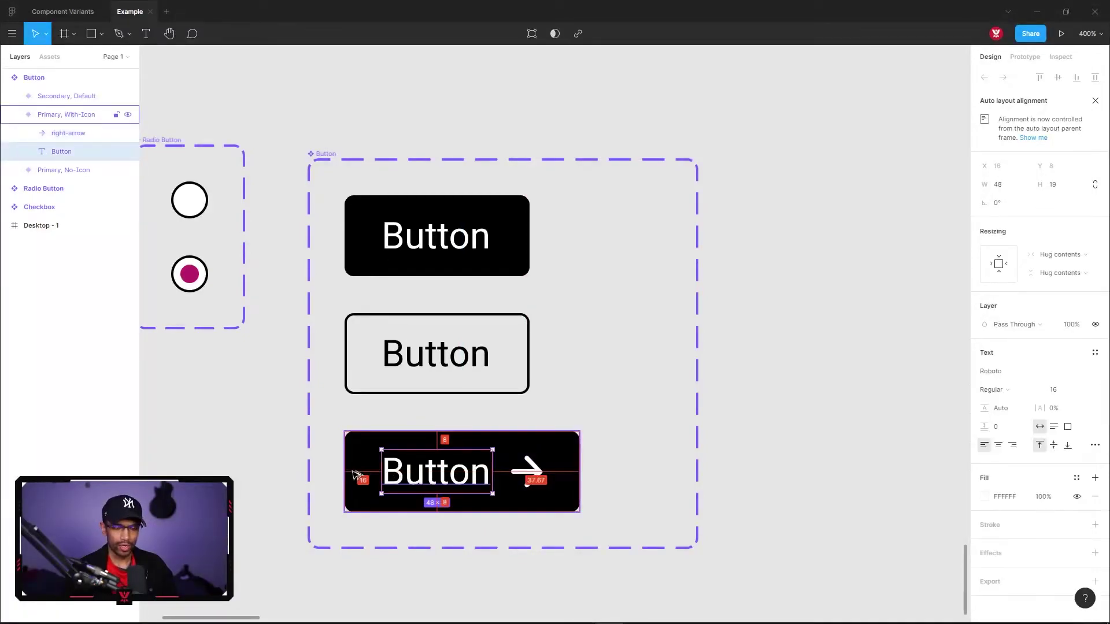
pyautogui.click(411, 441)
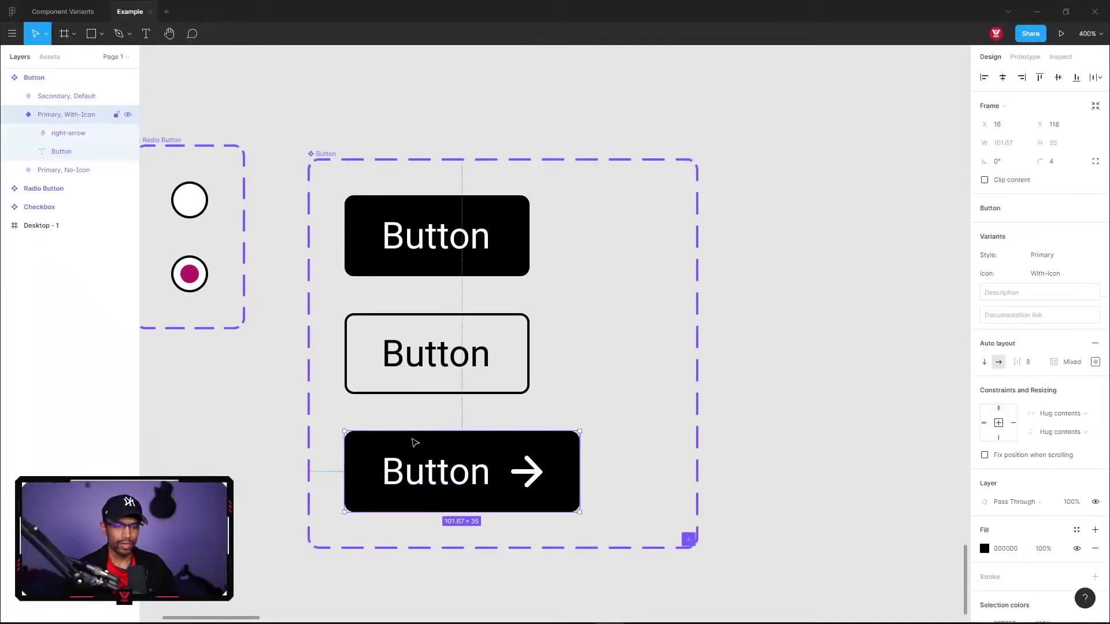
pyautogui.click(1095, 362)
# Add a fourth variant to the Button component set based on the Secondary variant.
pyautogui.scroll(-2, 467, 253)
pyautogui.click(466, 252)
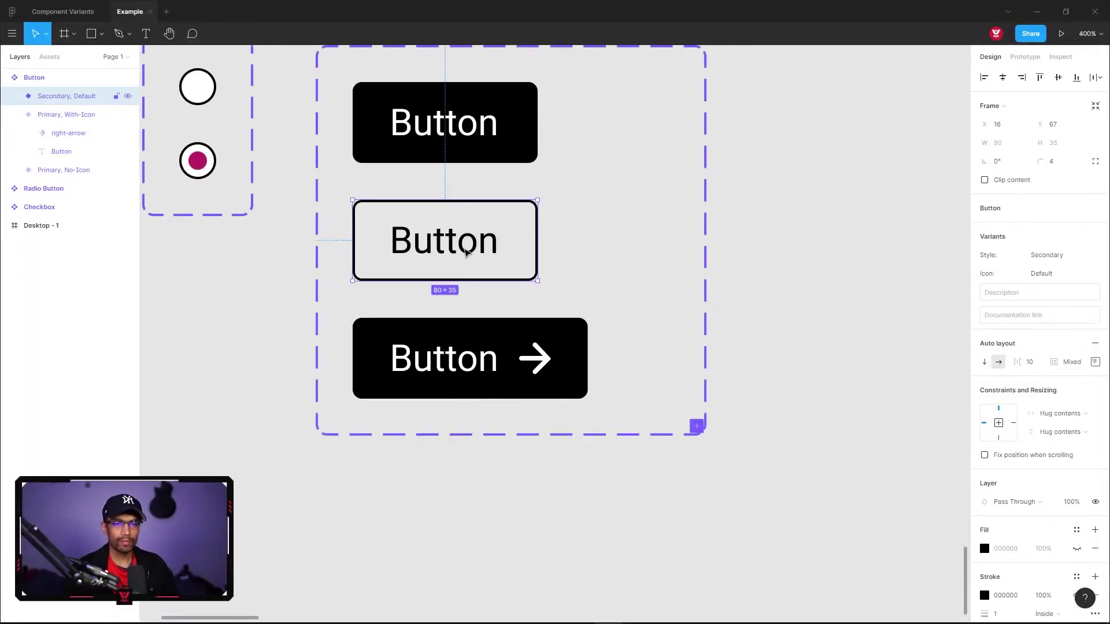
pyautogui.click(697, 429)
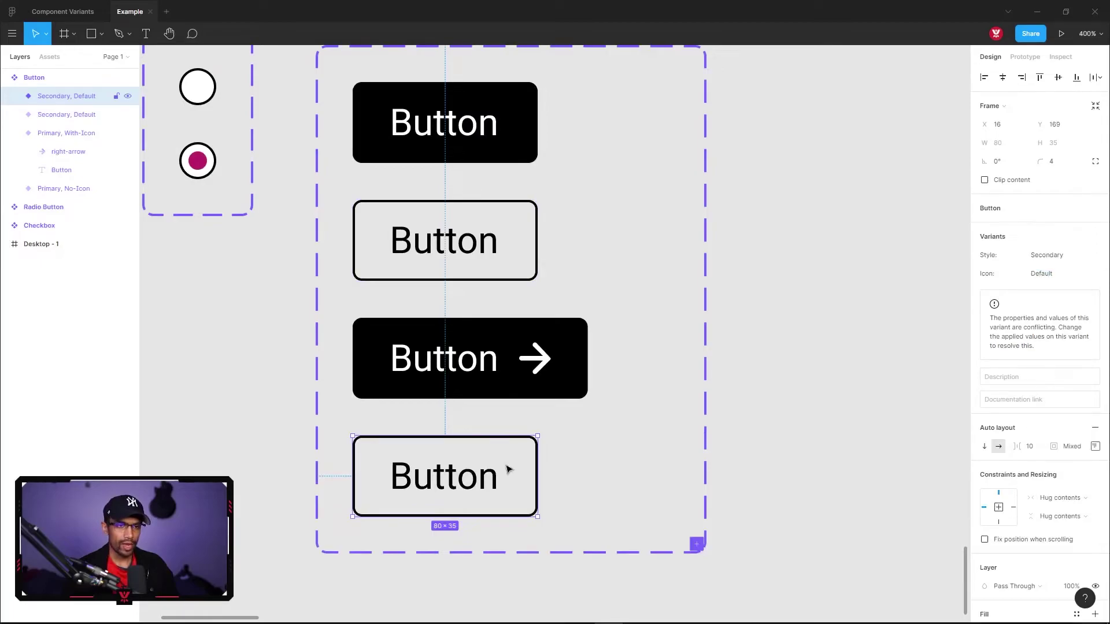
# Copy the right arrow from the Primary, With-Icon variant into the new Secondary variant and center its auto layout alignment.
pyautogui.click(537, 356)
pyautogui.click(541, 361)
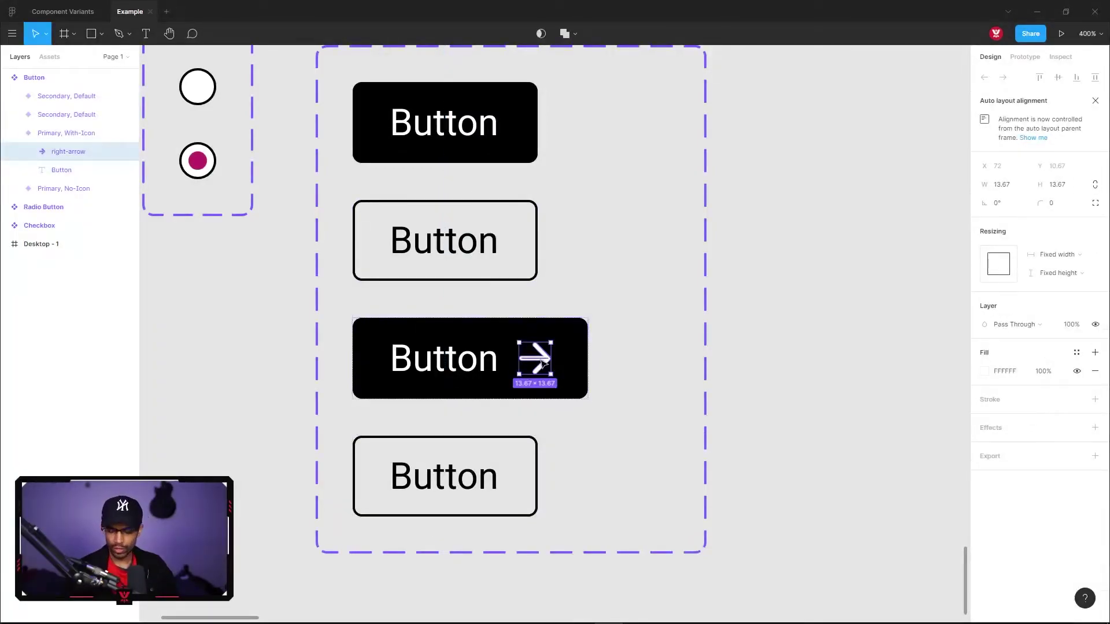
pyautogui.click(504, 438)
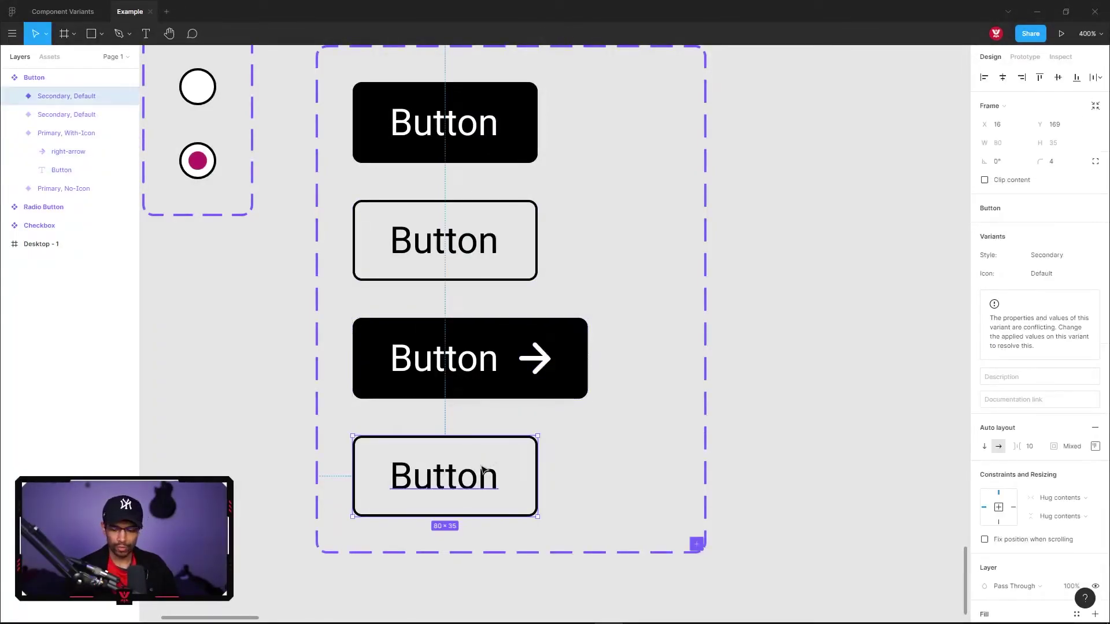
pyautogui.hotkey('ctrl', 'v')
pyautogui.press('Escape')
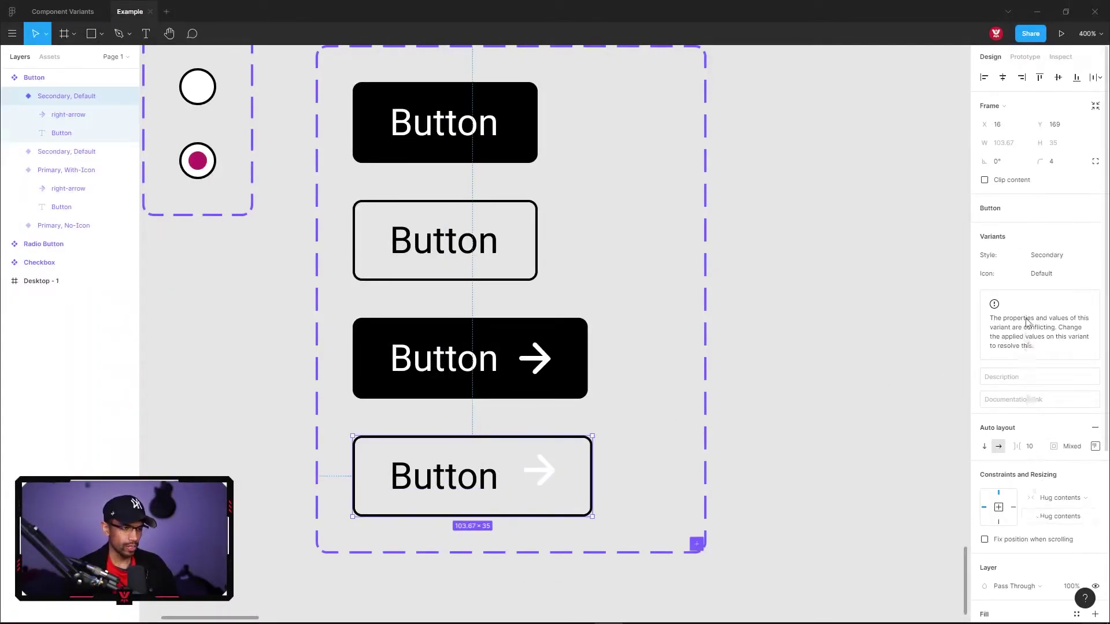
pyautogui.click(1094, 446)
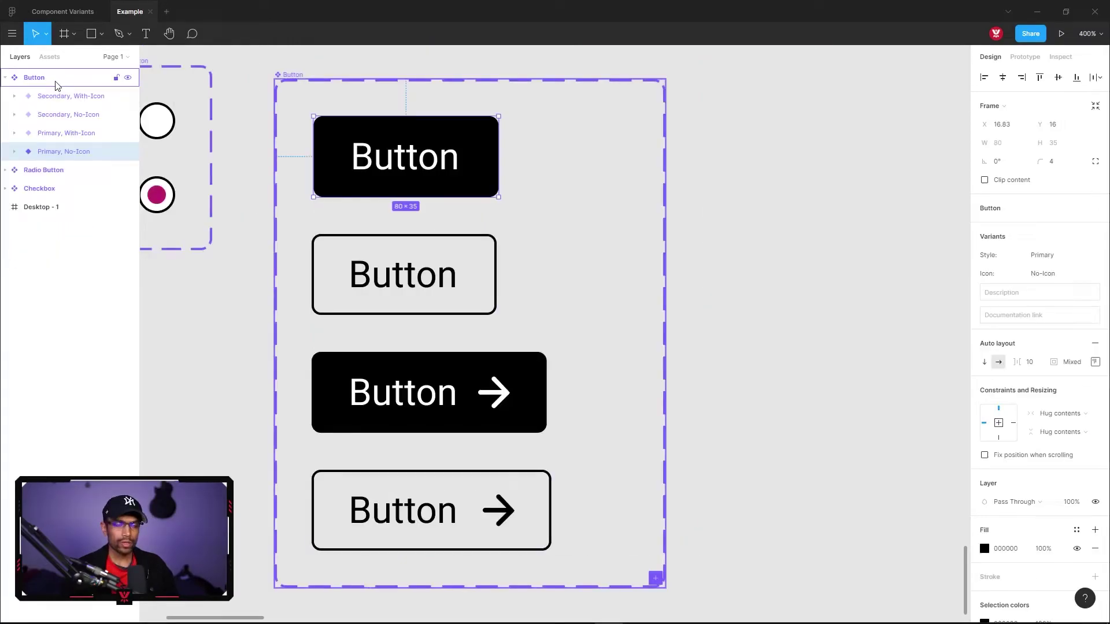
# Review the Style and Icon properties of the Button component set and of its individual variants.
pyautogui.click(56, 82)
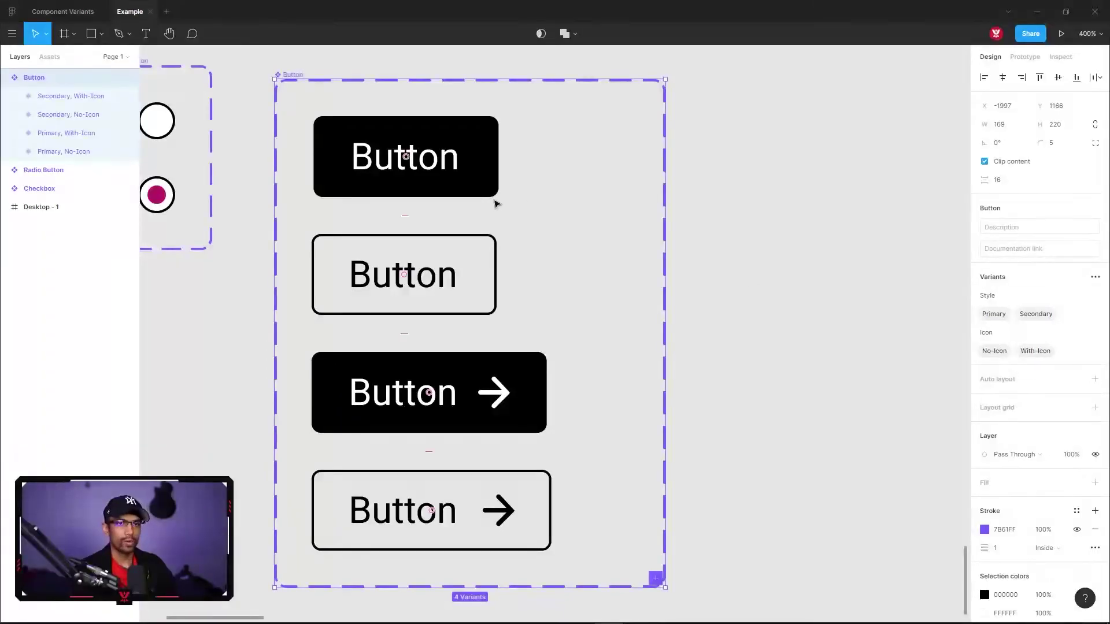
pyautogui.click(458, 152)
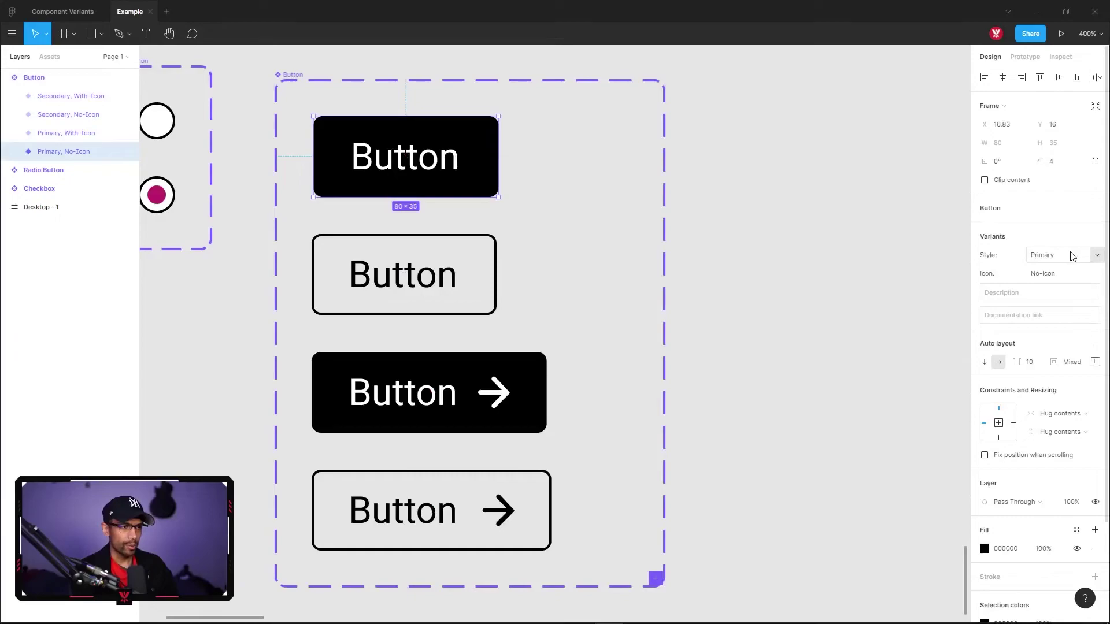
pyautogui.click(407, 277)
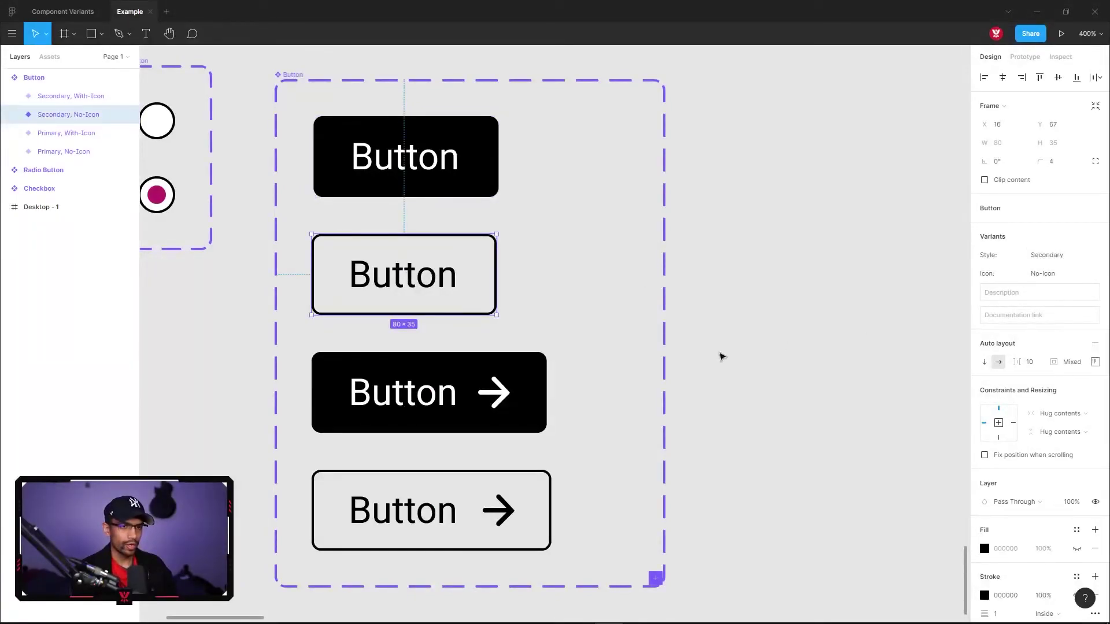
pyautogui.click(407, 398)
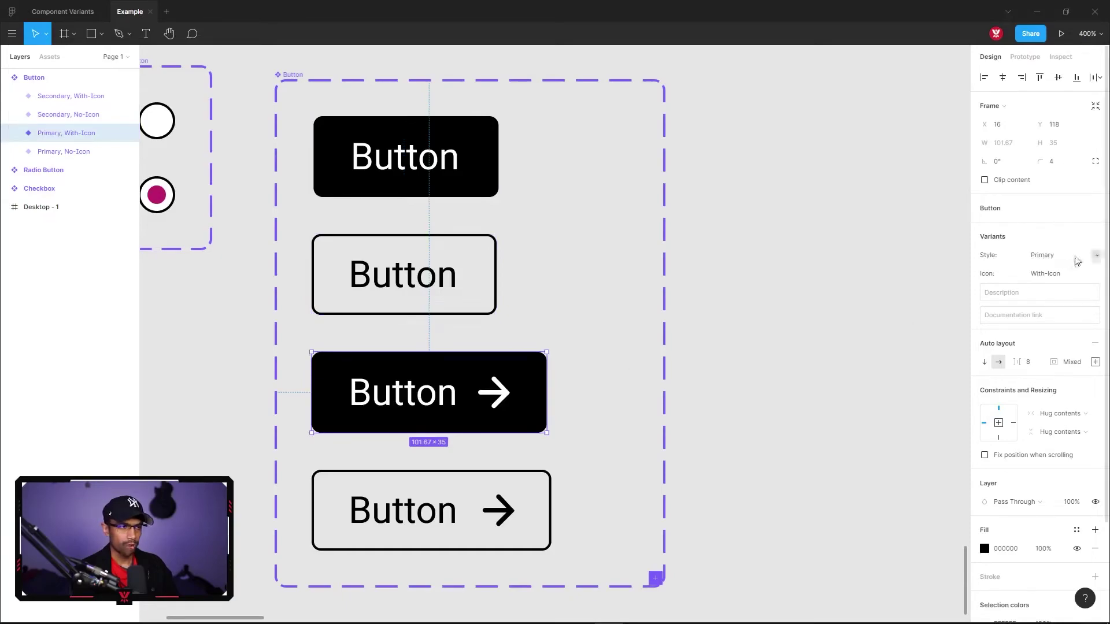
pyautogui.click(1097, 254)
pyautogui.click(1053, 274)
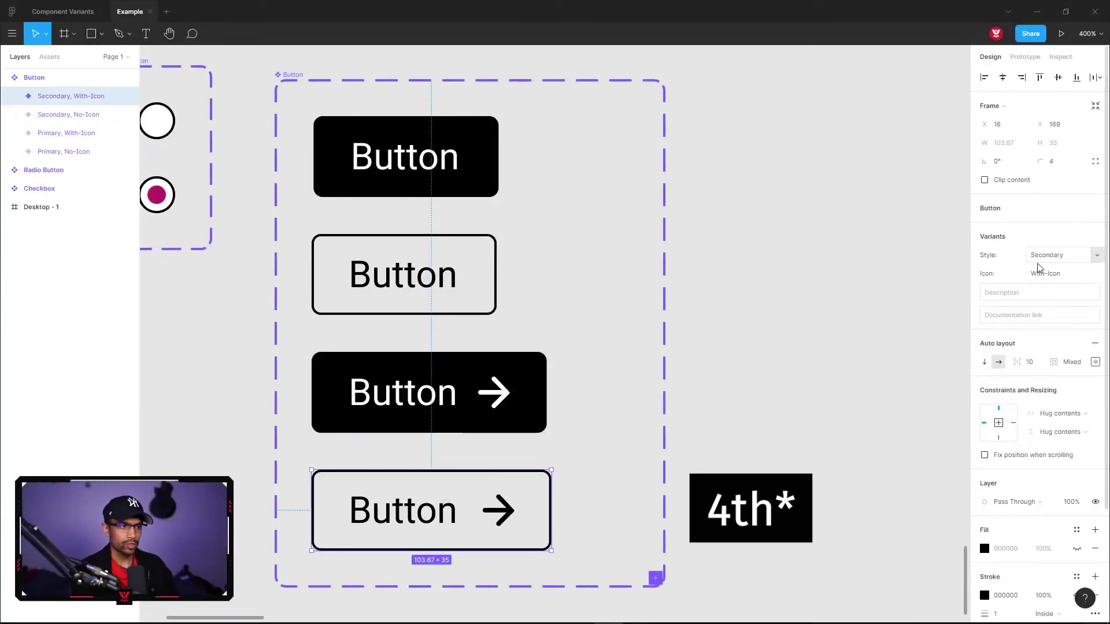
pyautogui.click(785, 300)
# Place an instance of the local Button component beside the component set, at about X -1817, Y 1181.
pyautogui.moveTo(785, 300); pyautogui.dragTo(640, 291)
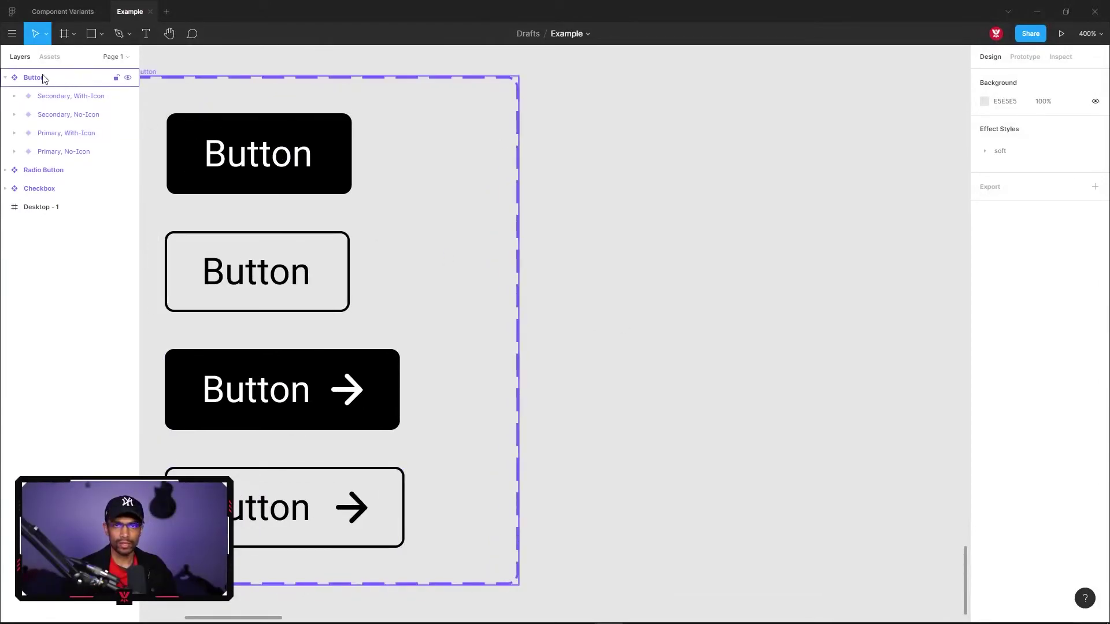
pyautogui.click(48, 57)
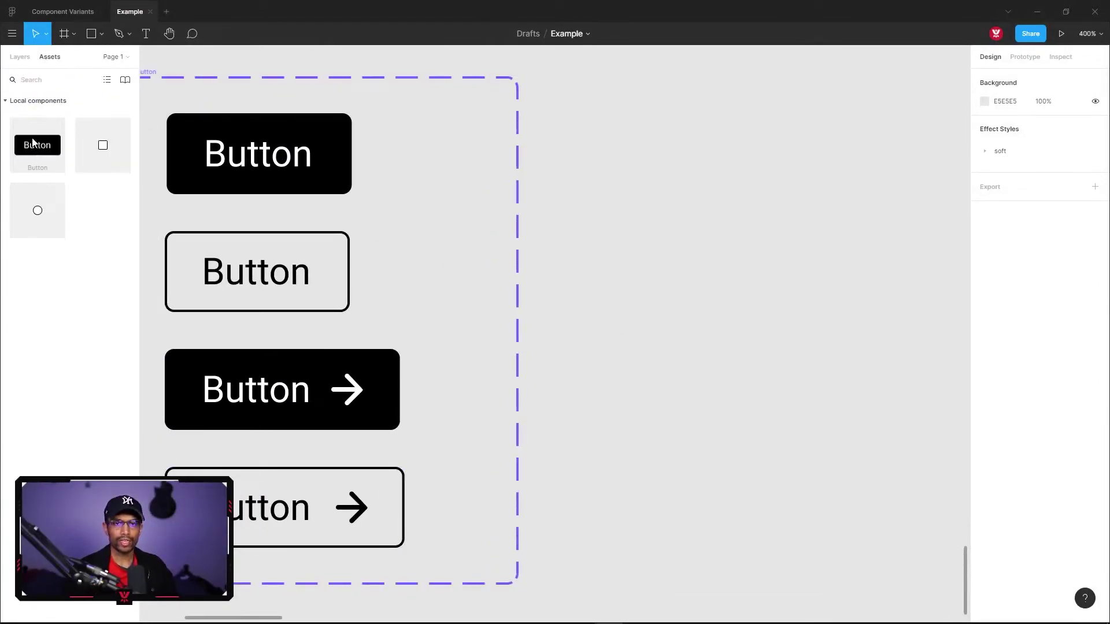
pyautogui.moveTo(28, 144); pyautogui.dragTo(601, 159)
pyautogui.moveTo(624, 101); pyautogui.dragTo(624, 202)
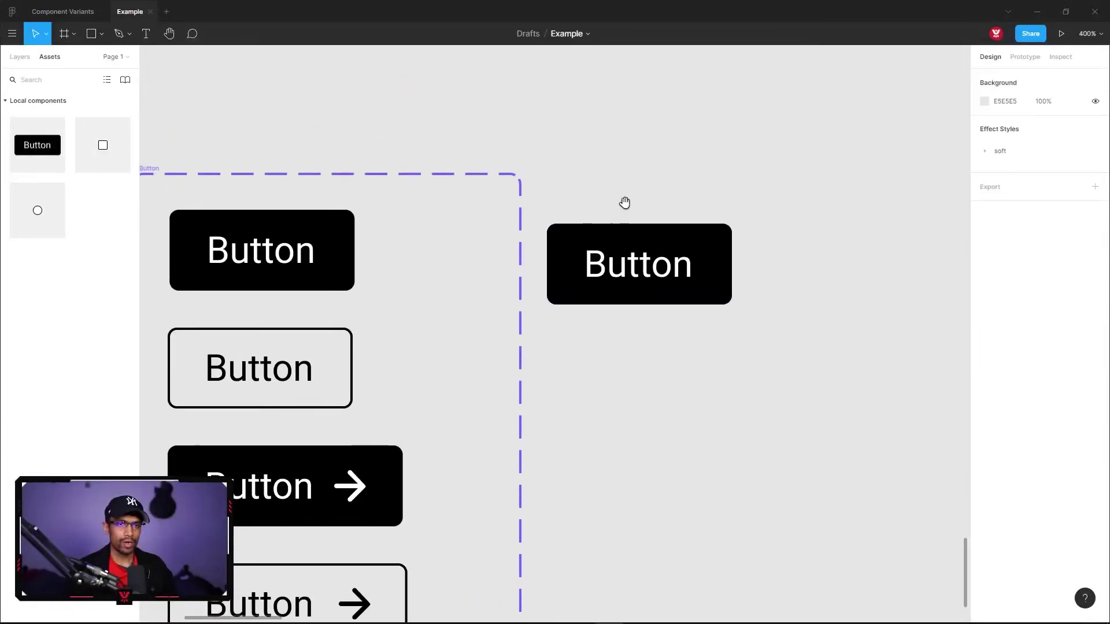
pyautogui.click(620, 252)
pyautogui.moveTo(619, 253); pyautogui.dragTo(619, 237)
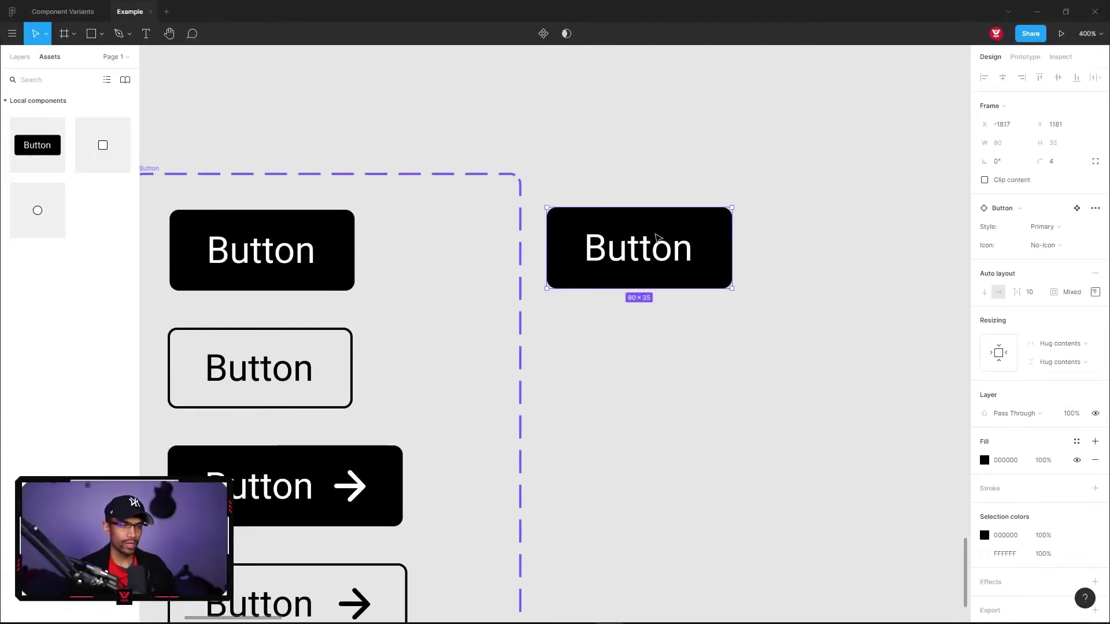
# Switch the Button instance's Style to Secondary and its Icon to With-Icon.
pyautogui.click(1097, 229)
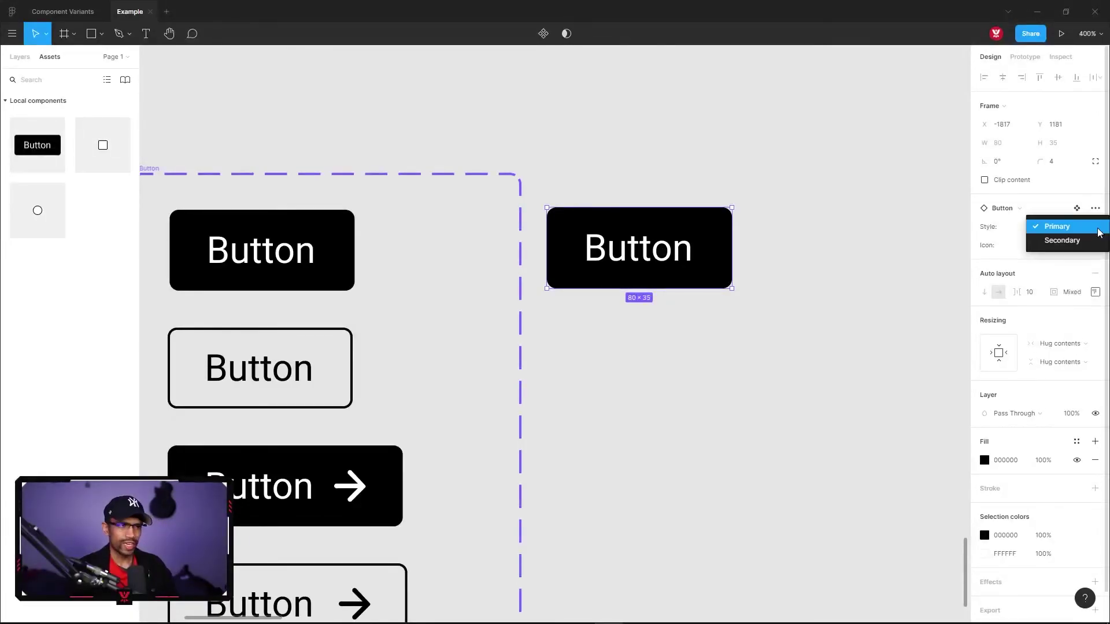
pyautogui.click(1075, 243)
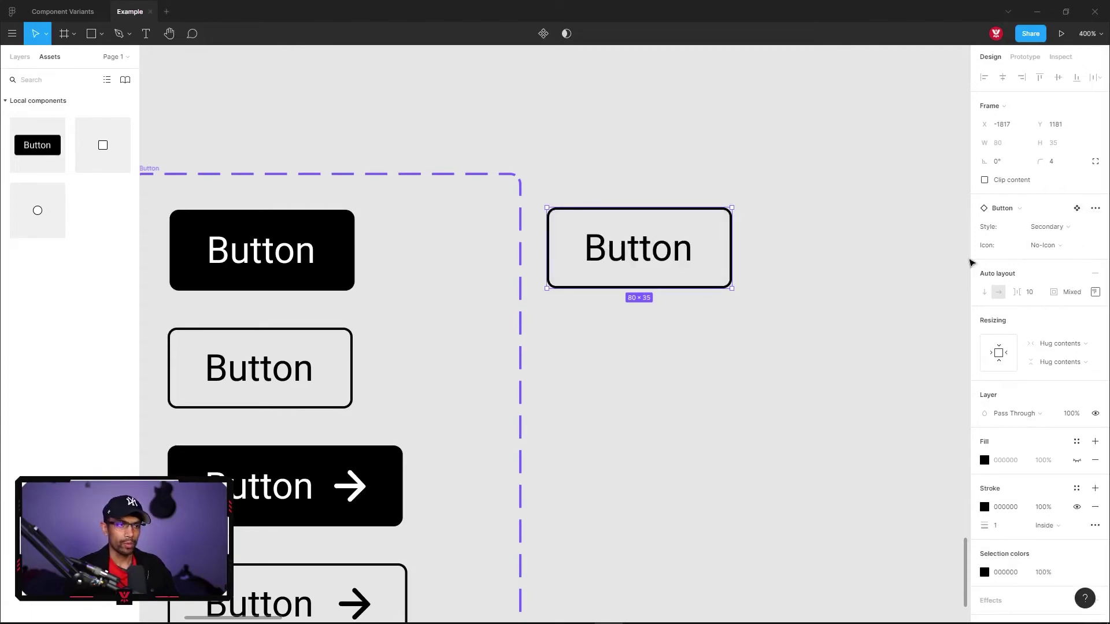
pyautogui.click(1097, 250)
pyautogui.click(1093, 258)
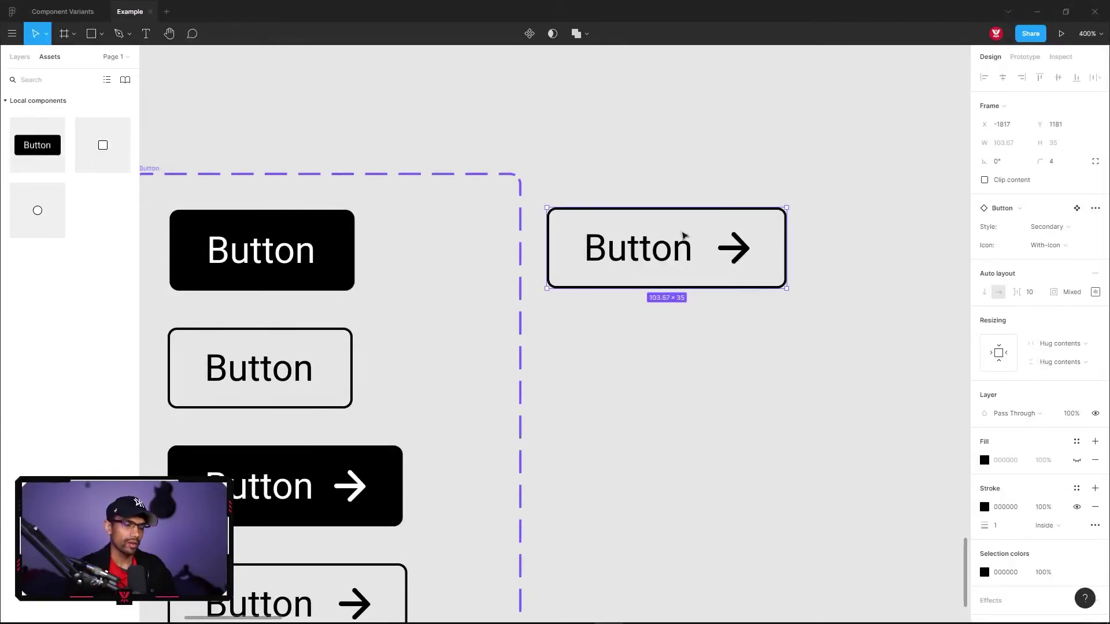
pyautogui.click(678, 167)
# Duplicate the Button instance directly below at about Y 1224, and set the copy's Style to Primary and Icon to No-Icon.
pyautogui.moveTo(629, 247); pyautogui.dragTo(627, 349)
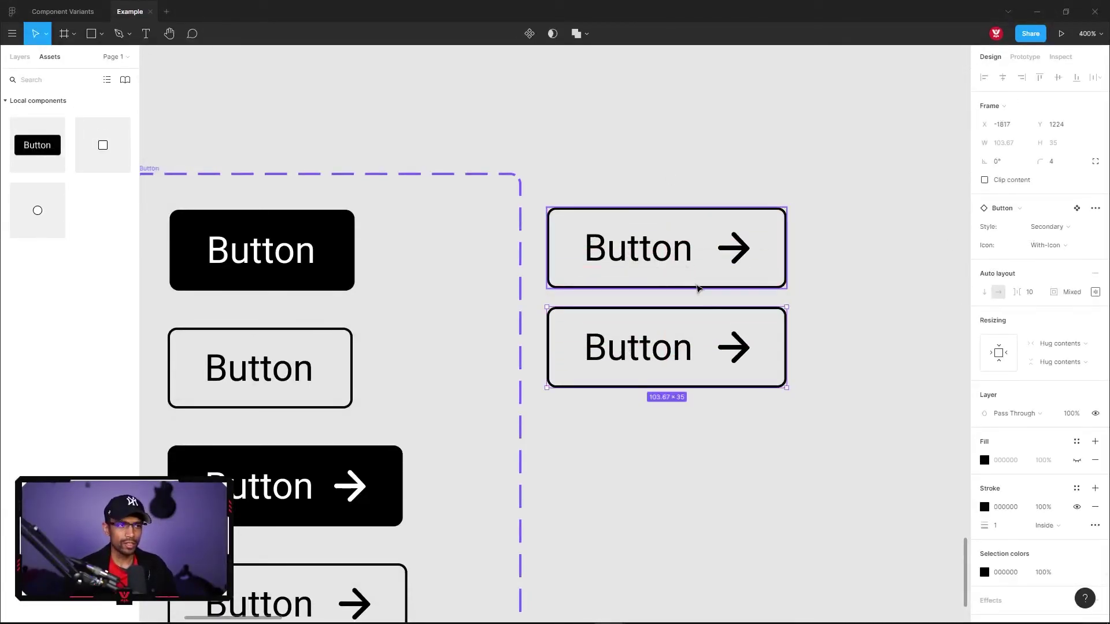
pyautogui.click(1055, 229)
pyautogui.click(1052, 217)
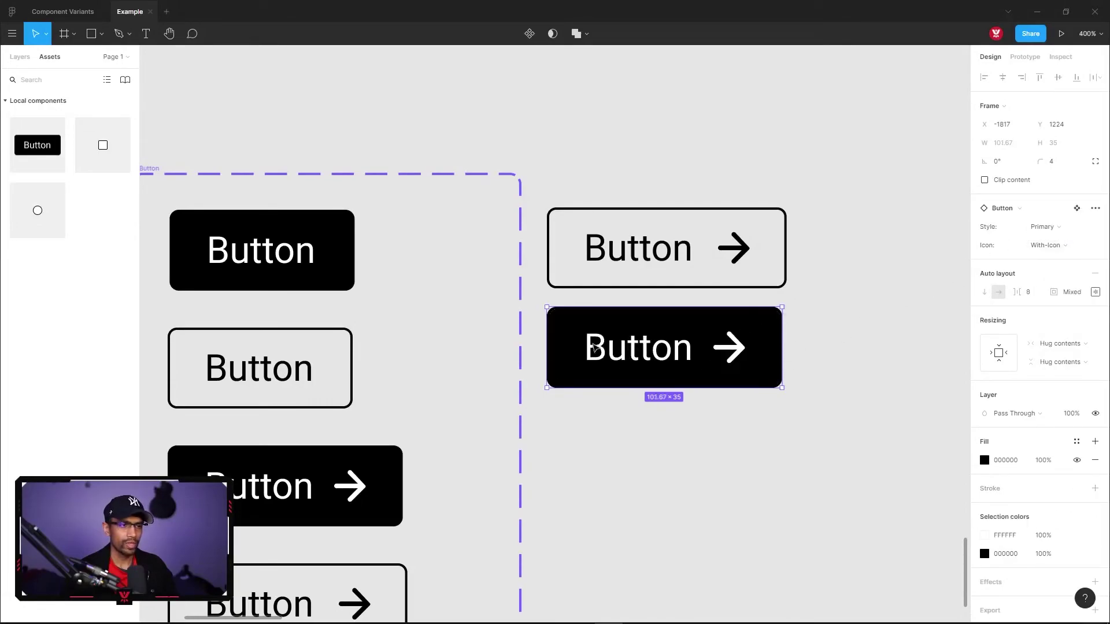
pyautogui.click(1079, 248)
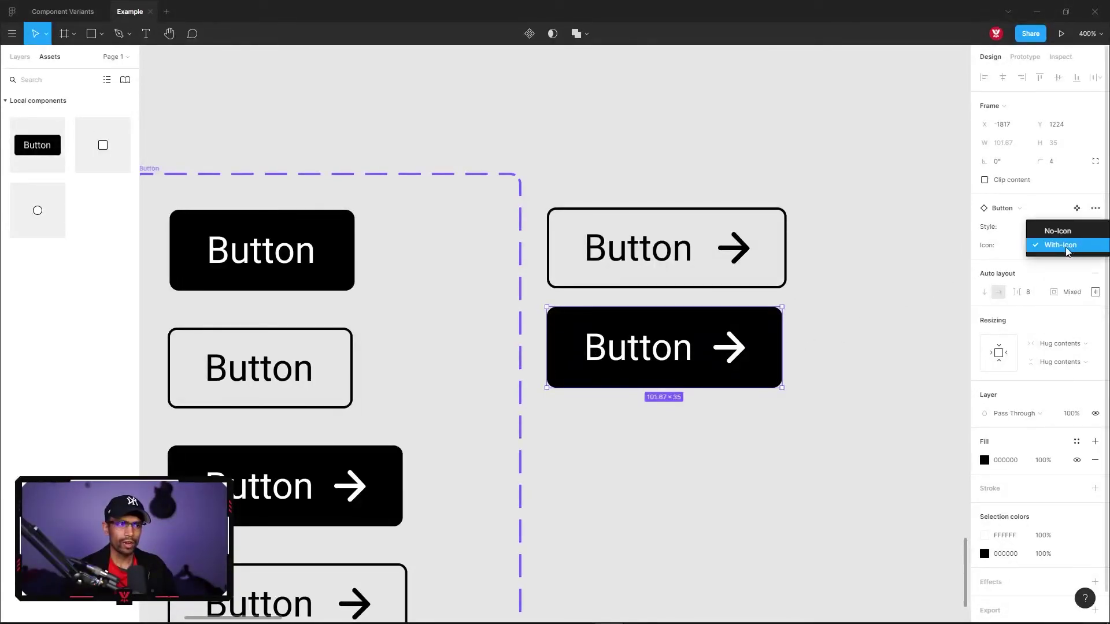
pyautogui.click(1057, 231)
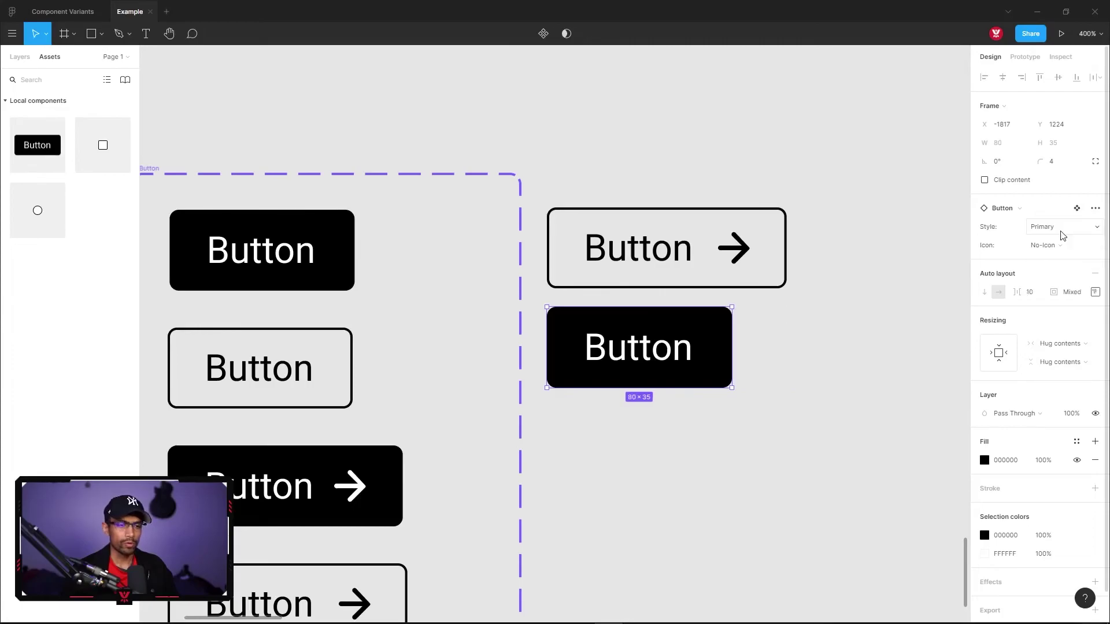
pyautogui.click(801, 368)
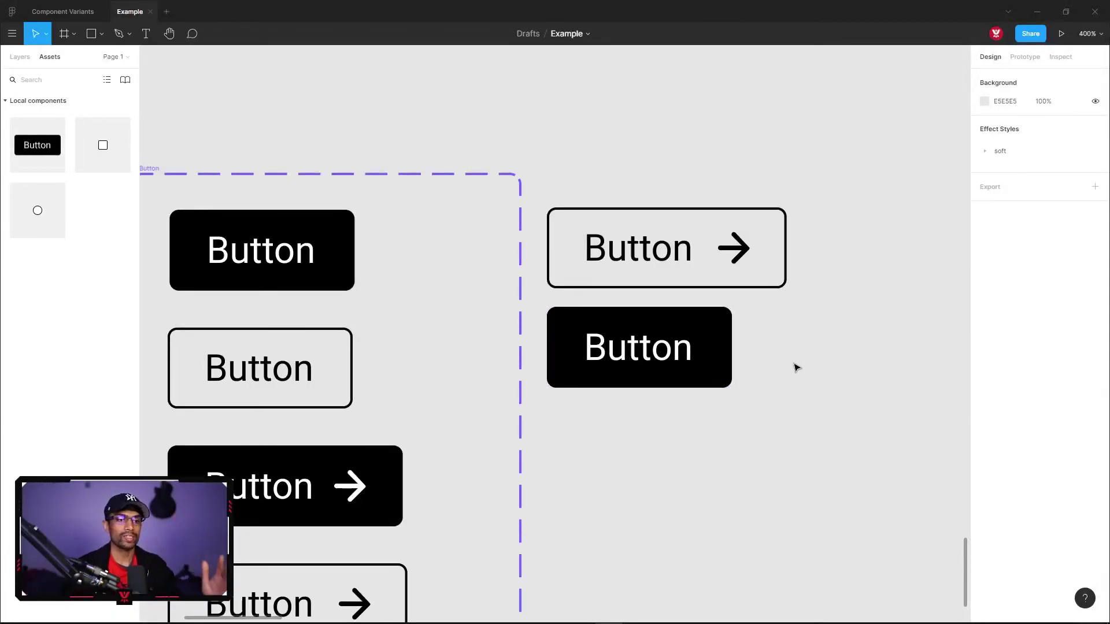